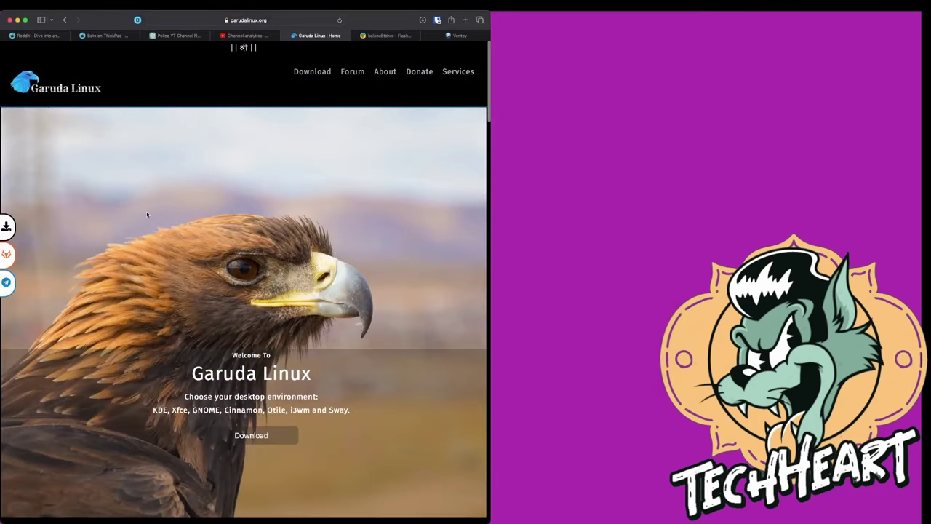
Scroll past Latest Release, highlighting the Qtile, i3wm and Sway editions, down to the BTRFS section
scroll(147, 214, "down", 3)
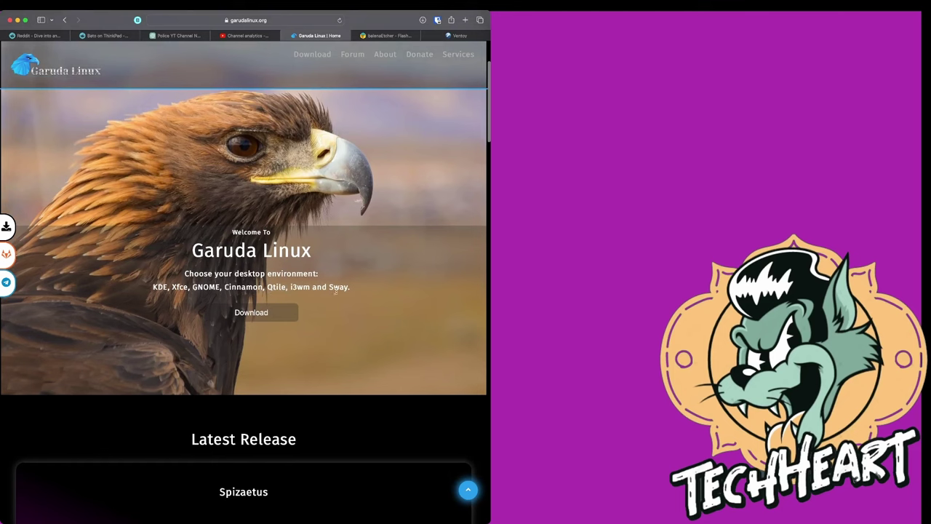
left_click_drag(269, 288, 349, 287)
scroll(343, 341, "down", 3)
scroll(343, 341, "down", 5)
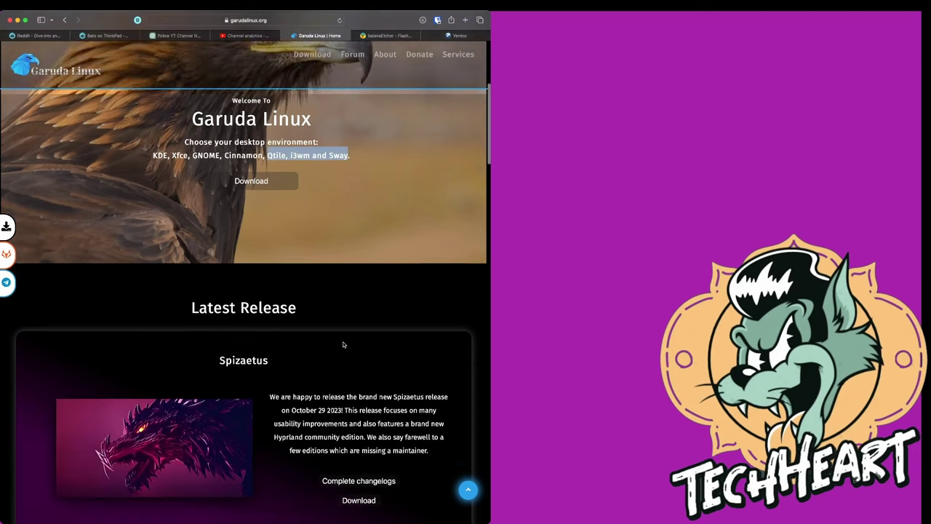
scroll(343, 344, "down", 3)
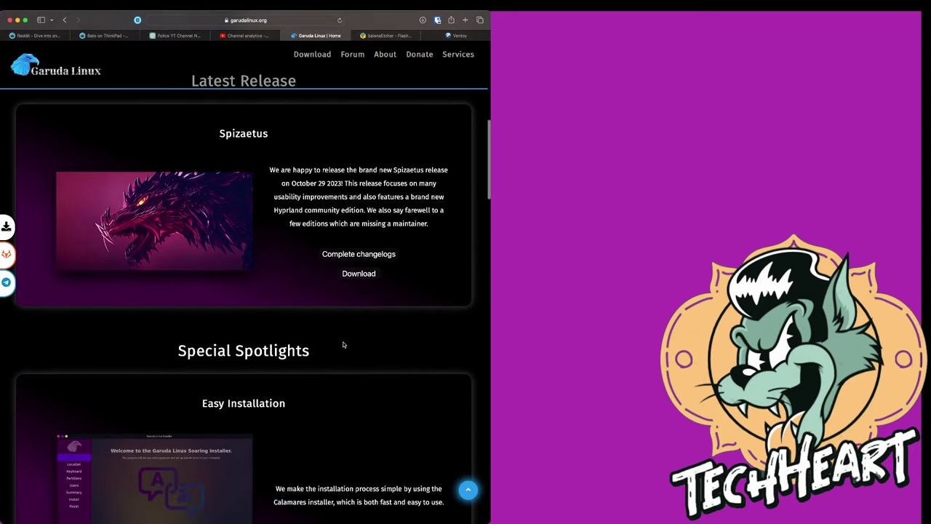
scroll(342, 344, "down", 5)
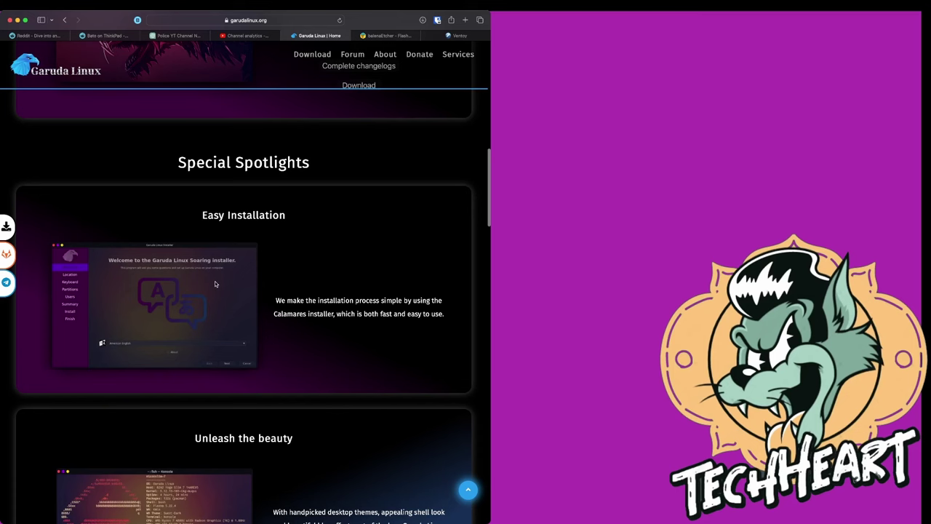
scroll(214, 283, "down", 5)
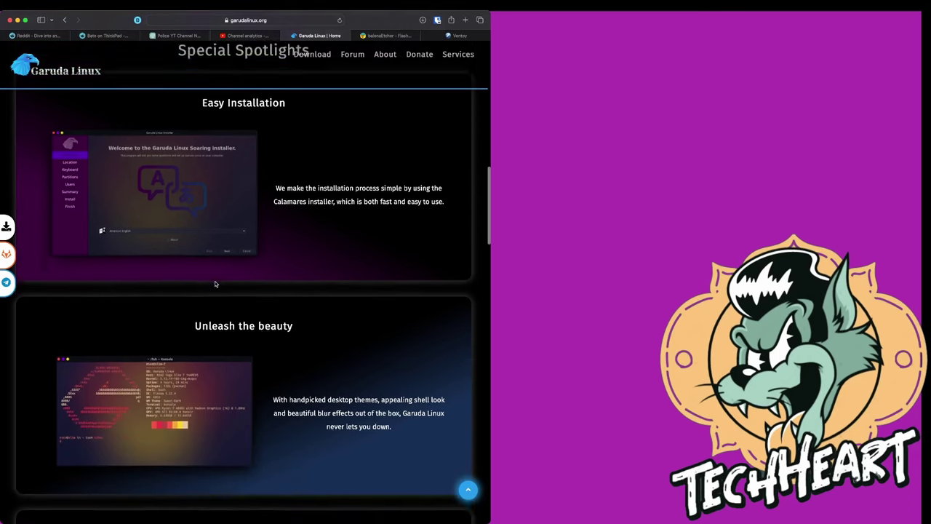
scroll(215, 284, "down", 2)
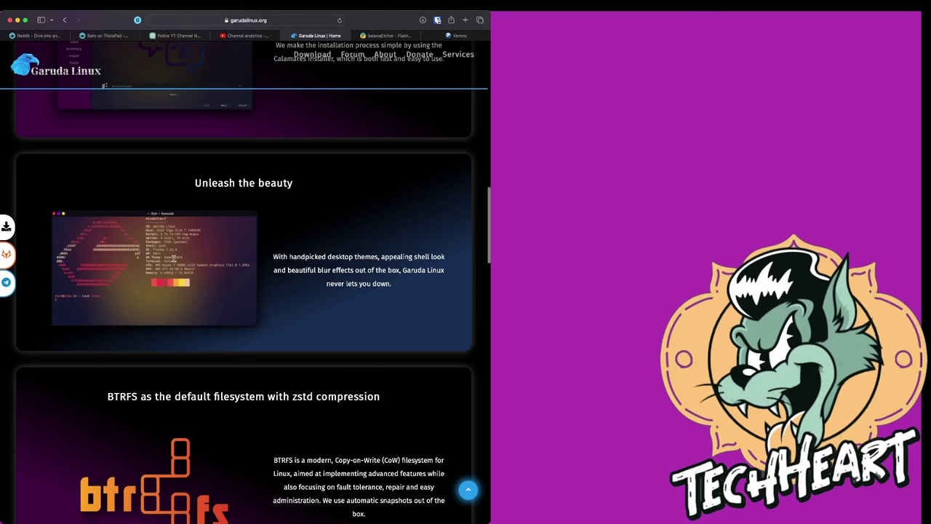
scroll(173, 258, "down", 4)
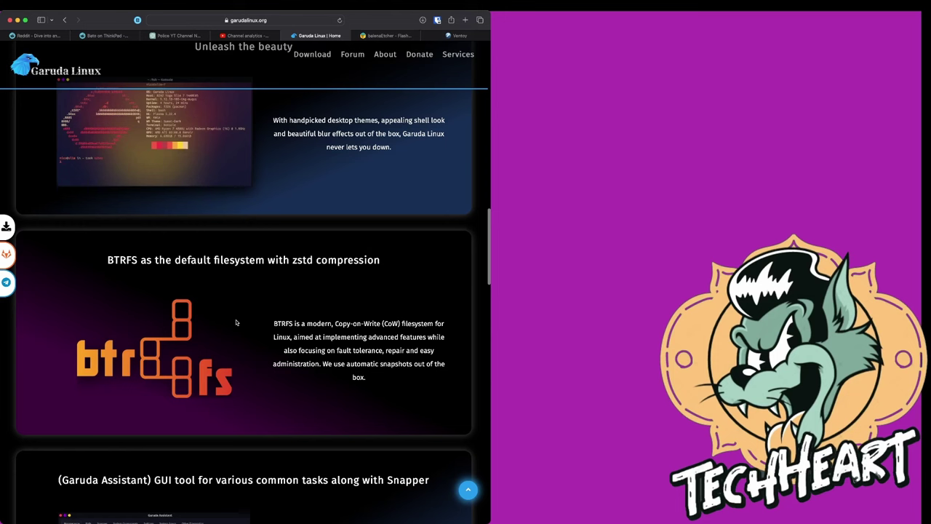
Scroll through the Chaotic-AUR and FireDragon spotlights, highlighting 'precompiled' and 'LibreWolf', to Features
scroll(236, 322, "down", 3)
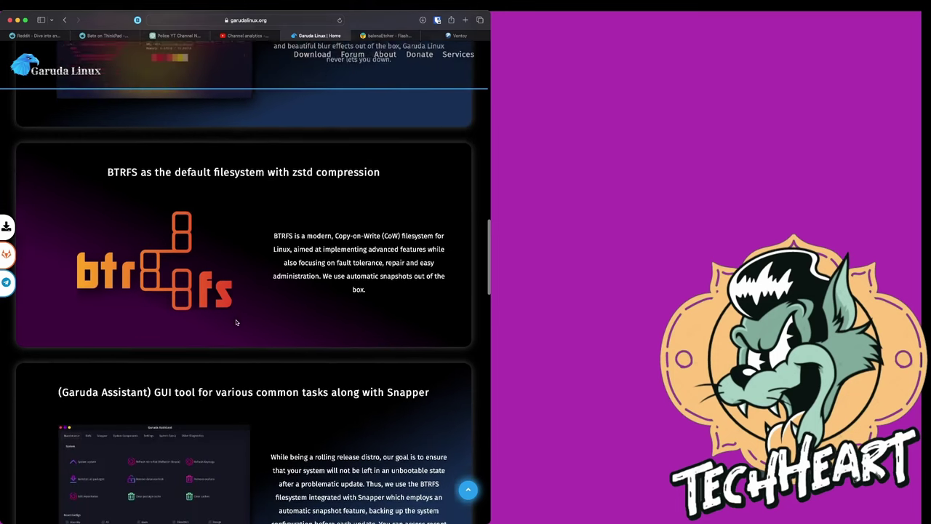
scroll(236, 322, "down", 1)
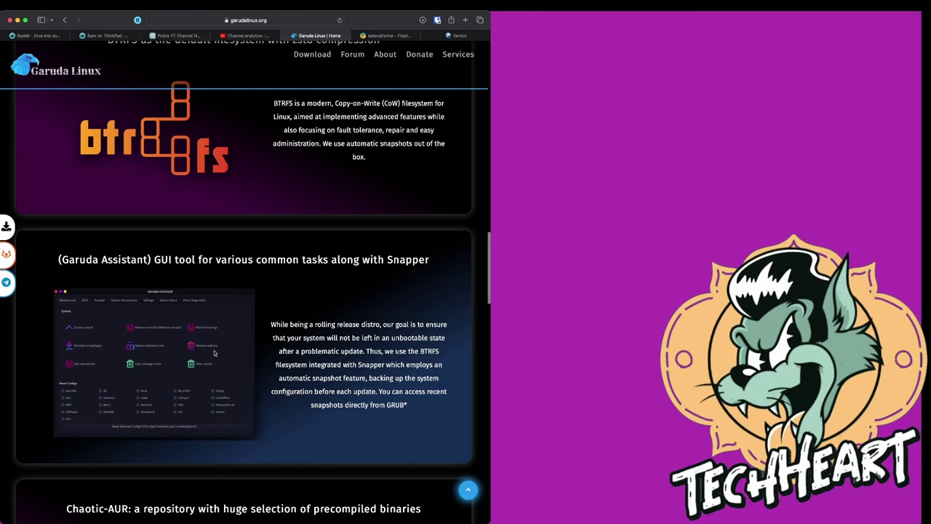
scroll(214, 353, "down", 5)
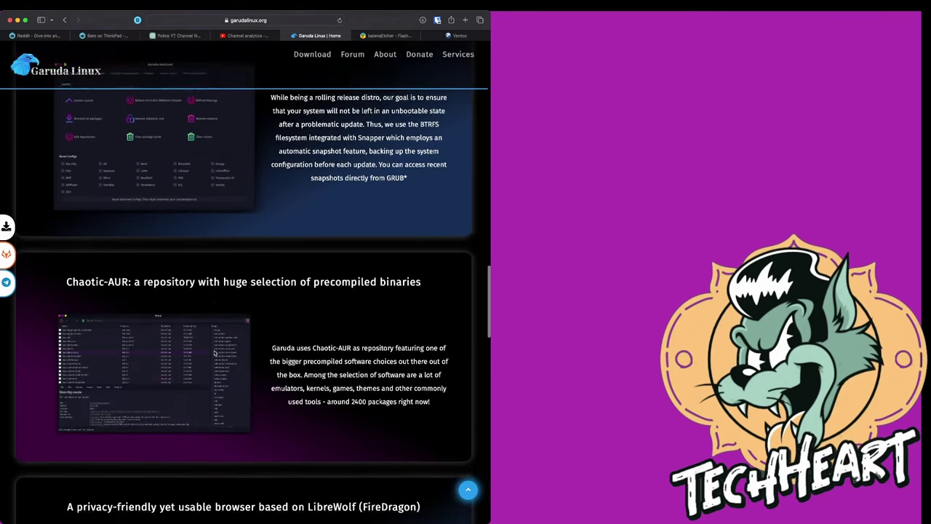
scroll(214, 353, "down", 3)
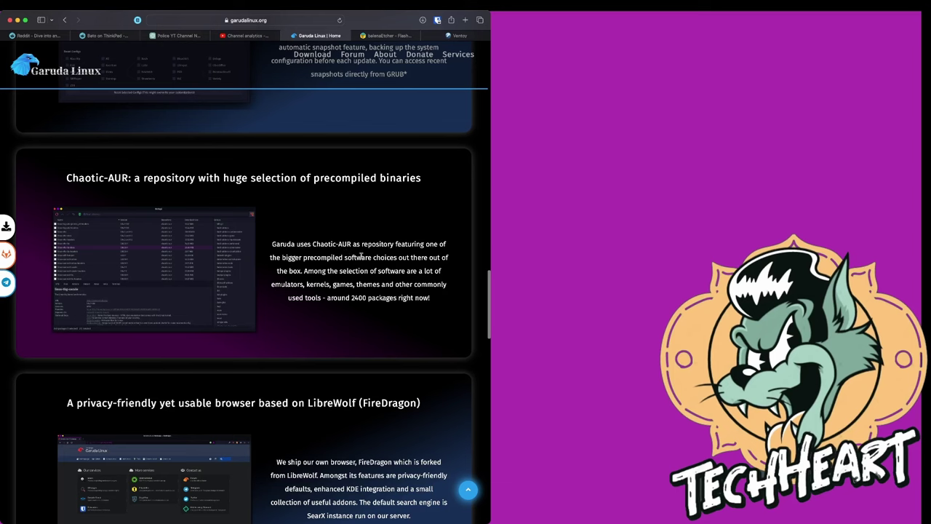
left_click_drag(304, 256, 343, 259)
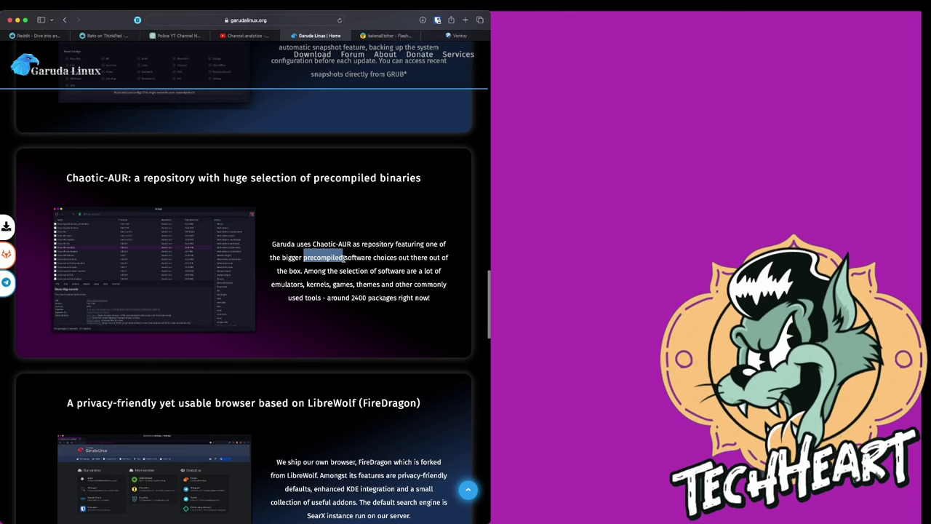
scroll(343, 256, "down", 4)
scroll(343, 256, "down", 3)
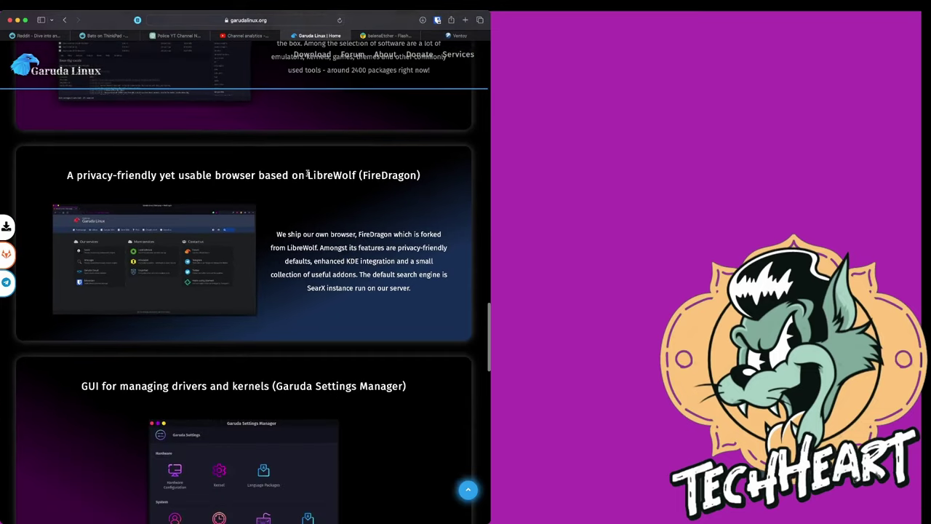
left_click_drag(307, 173, 353, 175)
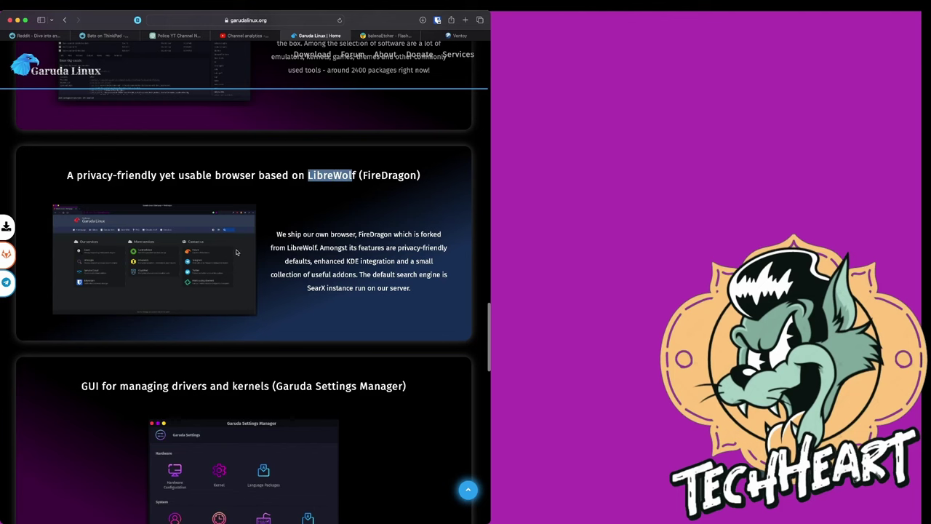
scroll(418, 288, "down", 5)
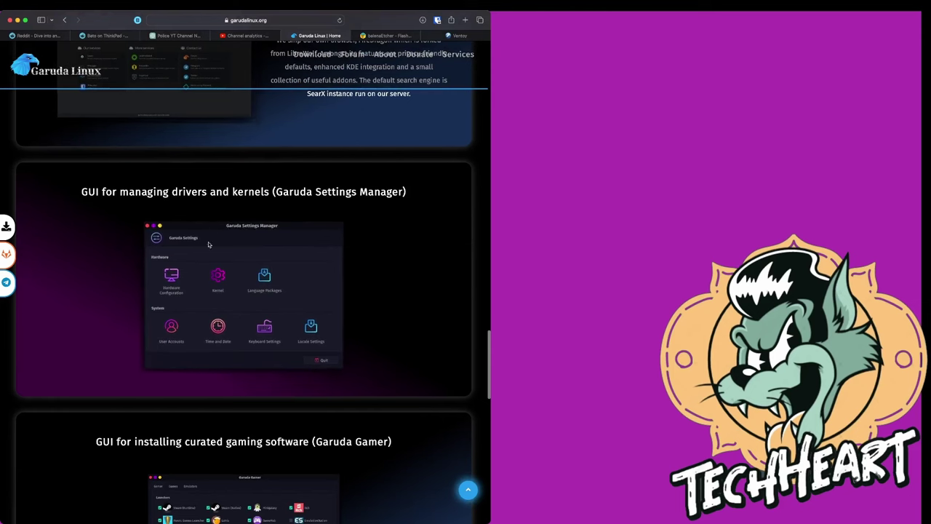
scroll(225, 273, "down", 7)
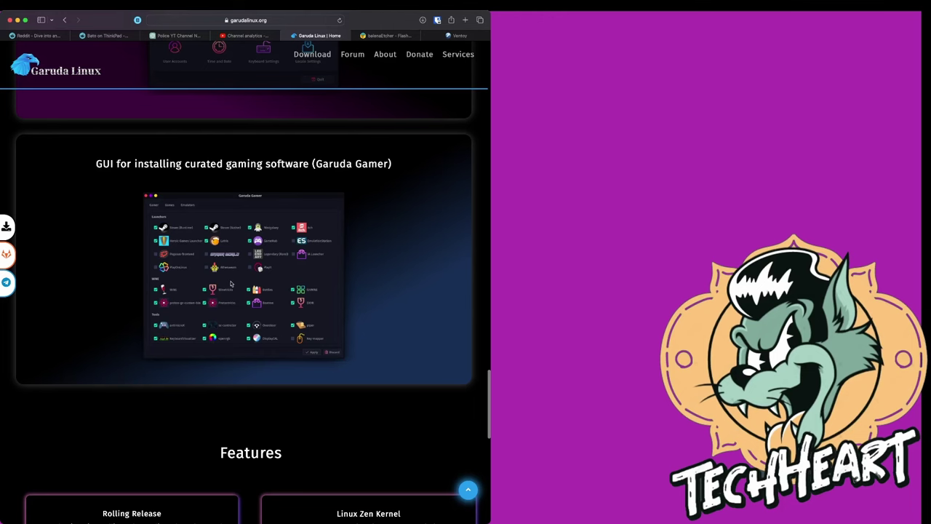
scroll(225, 287, "down", 3)
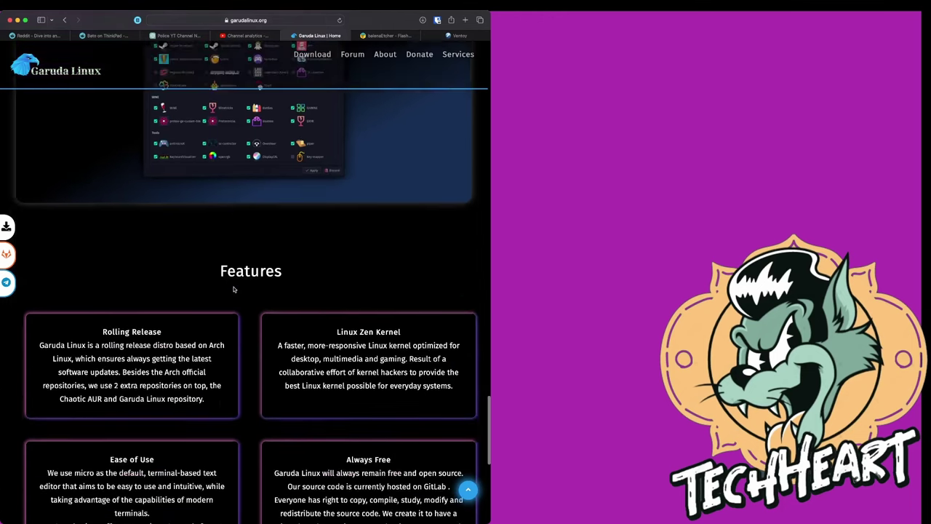
Scroll down to the Garuda page footer and then back up toward the top
scroll(233, 289, "down", 2)
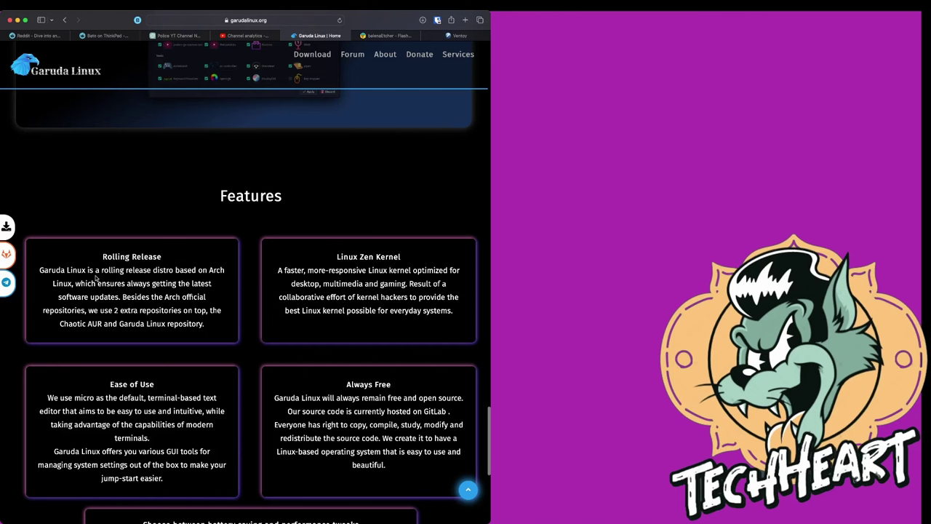
scroll(95, 278, "down", 3)
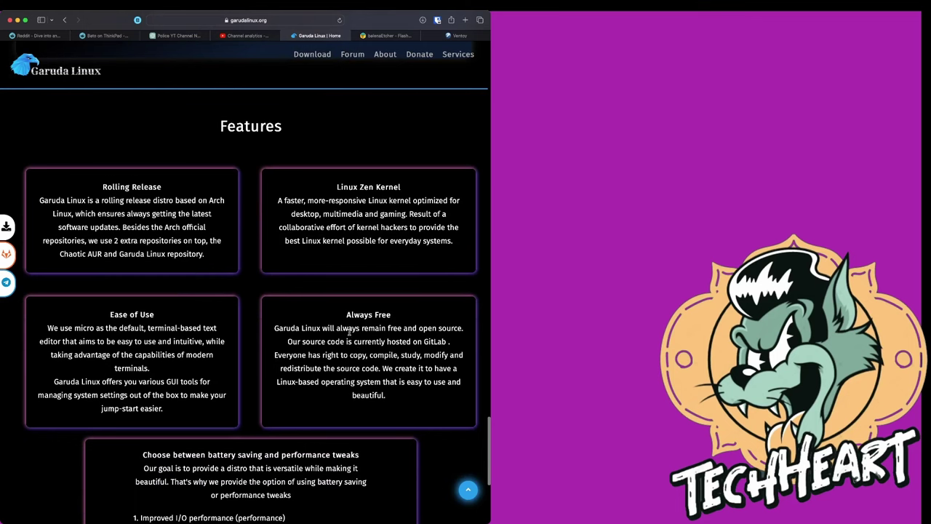
scroll(387, 378, "down", 4)
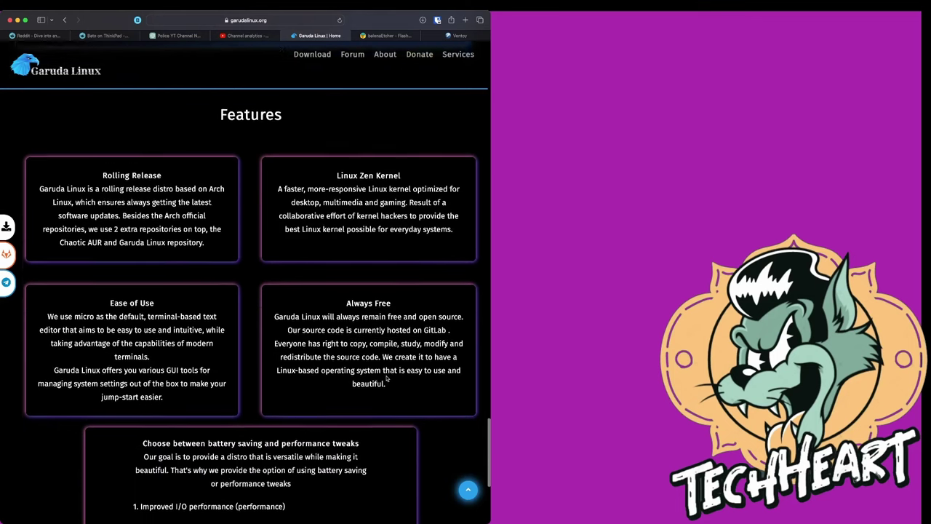
scroll(387, 379, "down", 5)
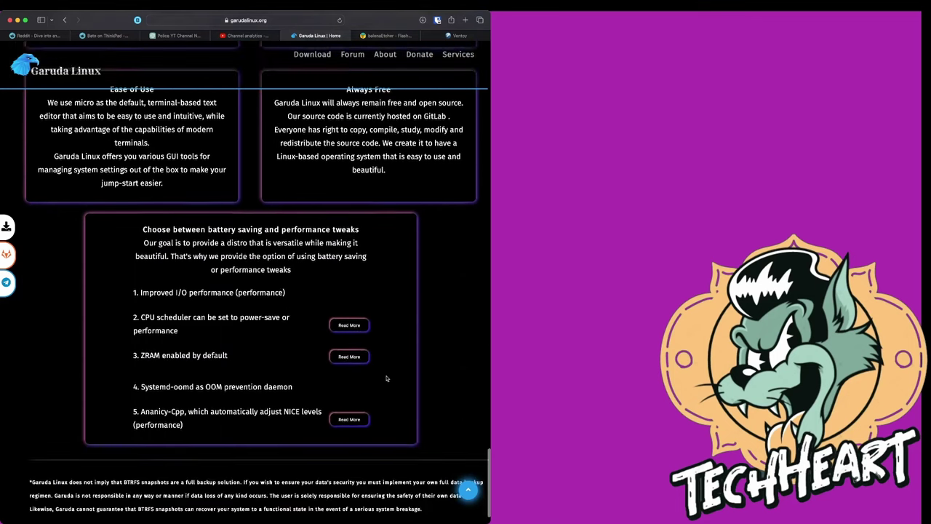
scroll(386, 378, "down", 1)
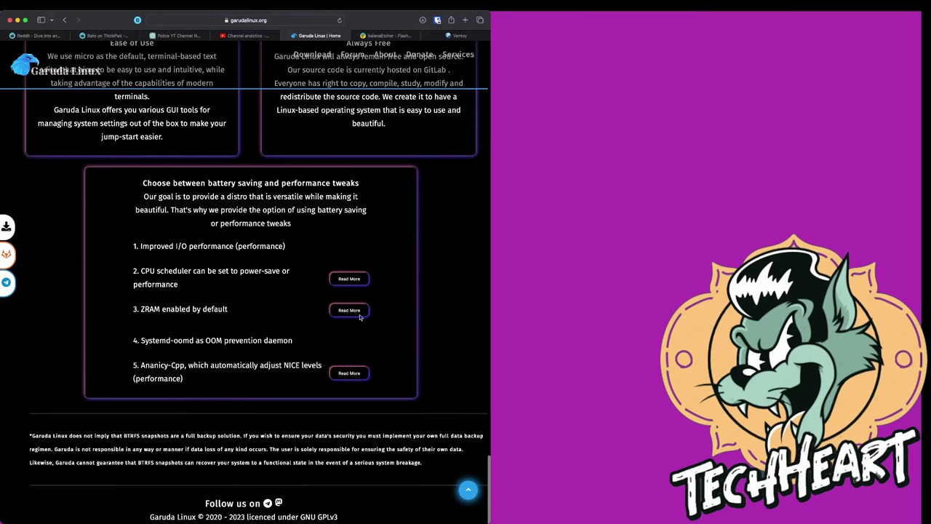
scroll(319, 217, "up", 20)
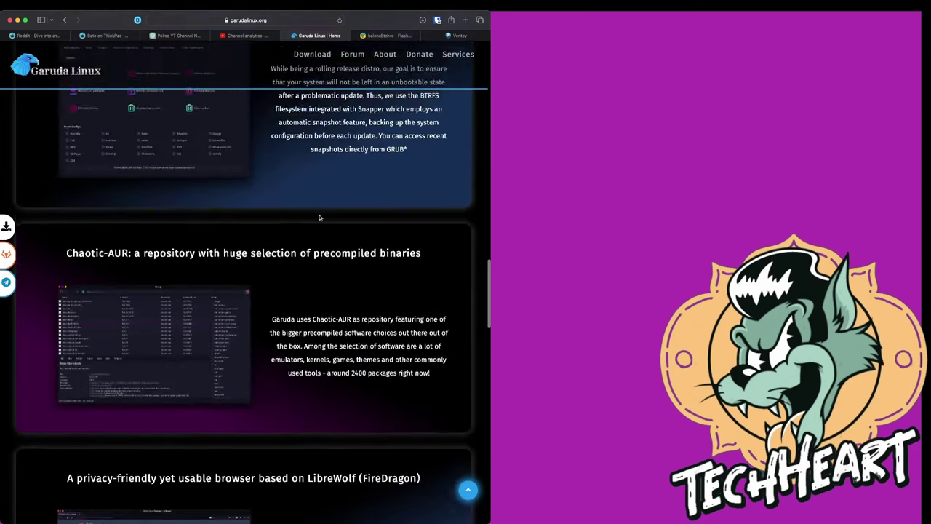
scroll(318, 217, "up", 20)
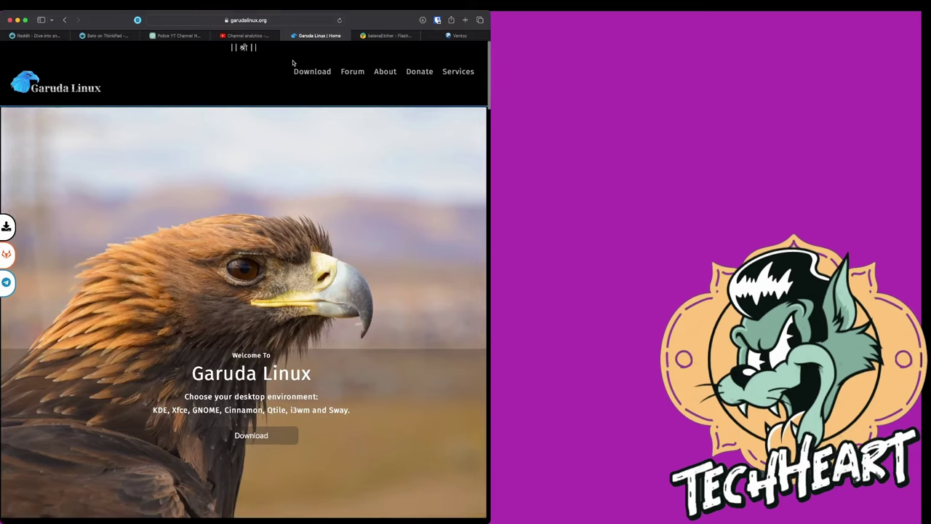
Open the Garuda Linux downloads page and scroll through the minimum requirements and installation procedure
left_click(311, 71)
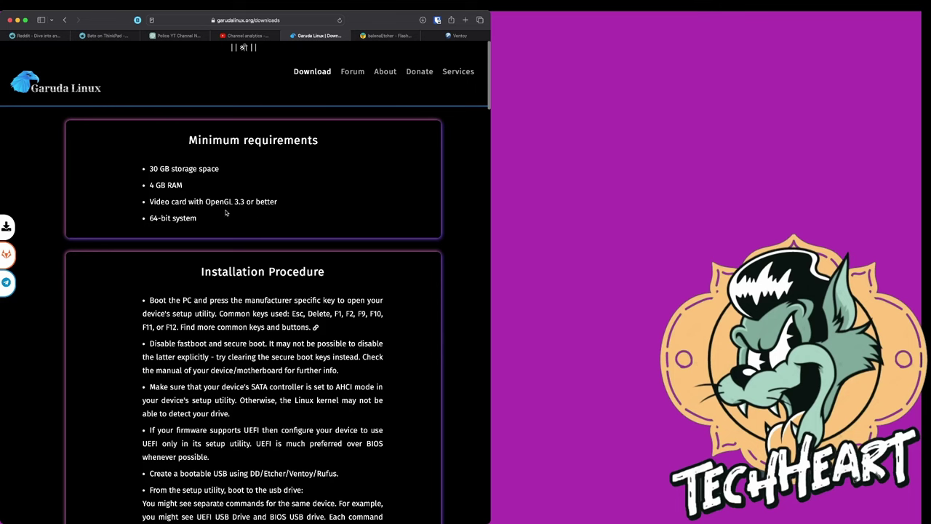
scroll(219, 221, "down", 5)
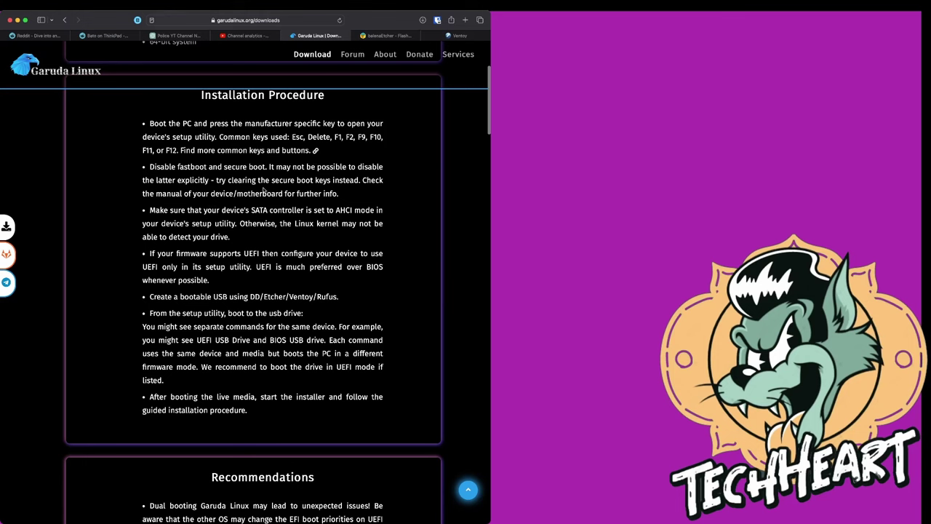
scroll(247, 204, "down", 3)
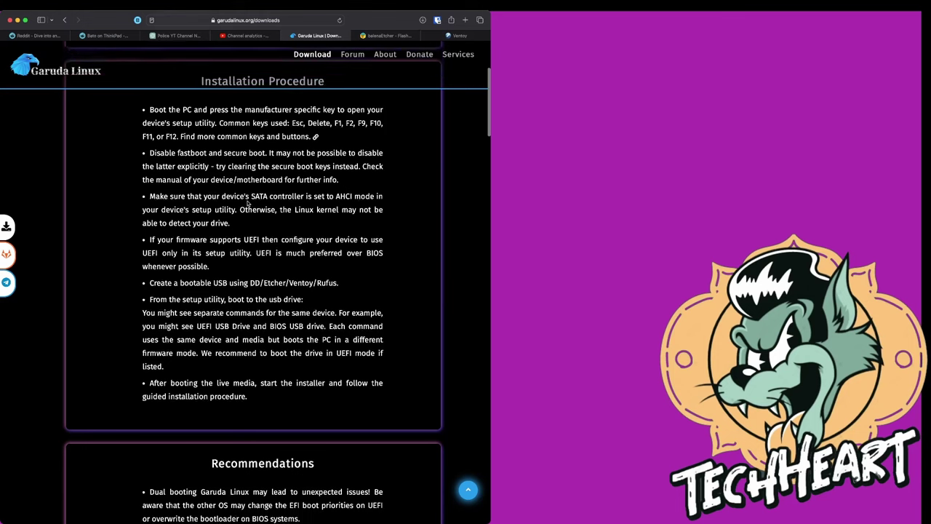
Highlight the UEFI recommendation bullet, then scroll on to the live session login details
left_click_drag(255, 180, 286, 223)
left_click(304, 226)
left_click(260, 181)
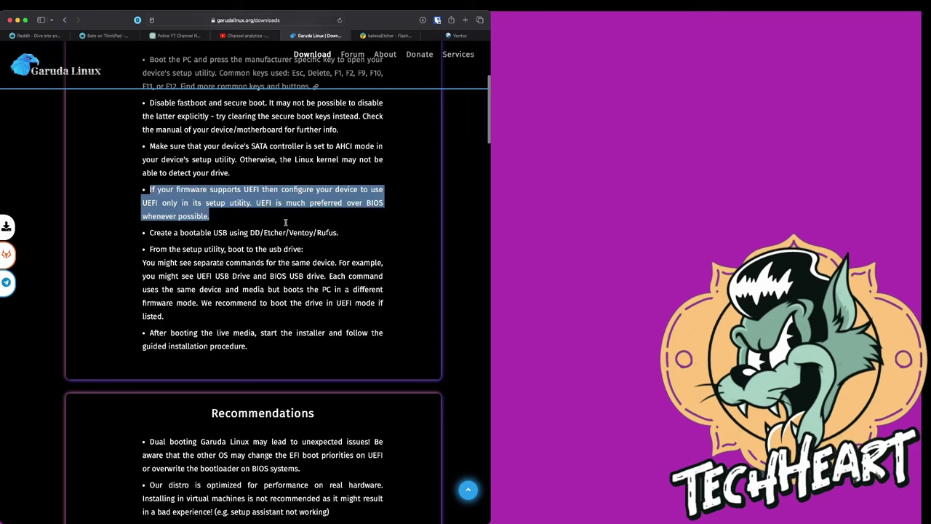
left_click(286, 223)
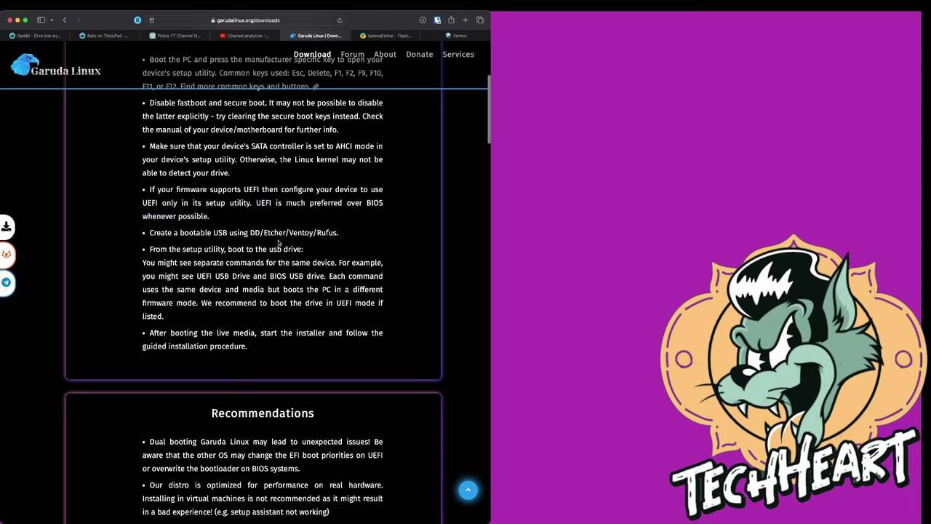
scroll(266, 270, "down", 2)
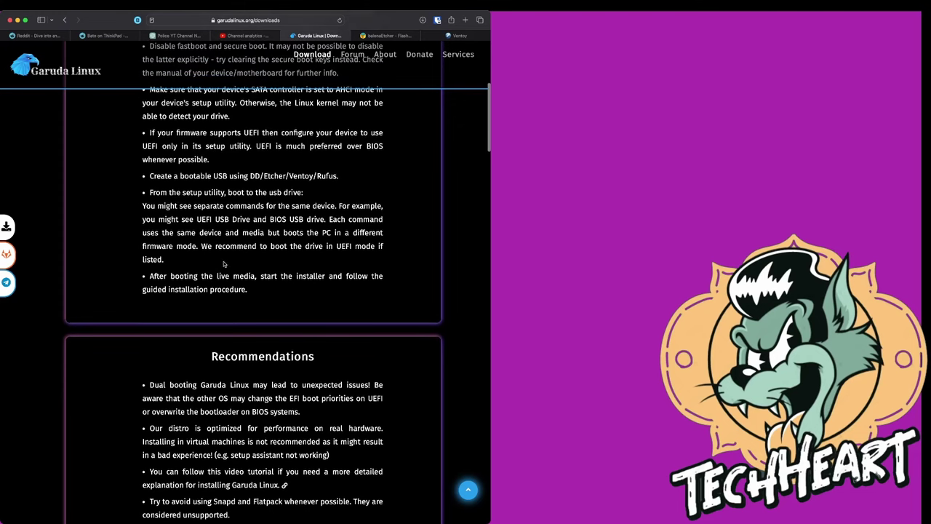
scroll(222, 275, "down", 6)
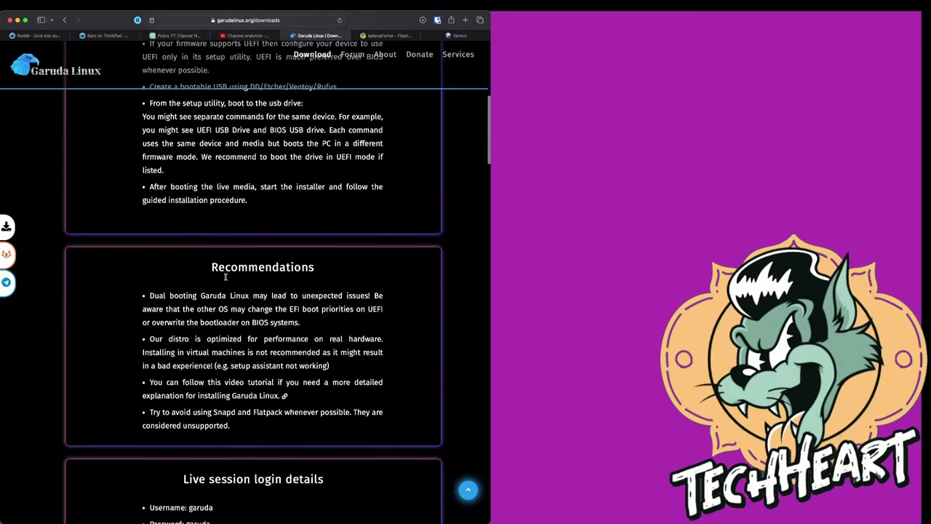
Scroll to the KDE Dr460nized edition, highlight its description, and show its download options
scroll(226, 276, "down", 1)
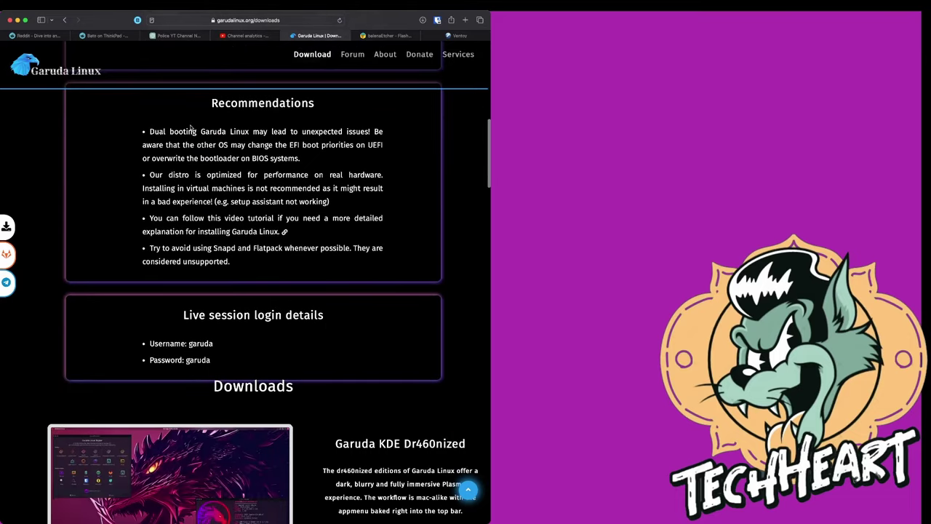
scroll(223, 200, "down", 1)
scroll(226, 201, "down", 1)
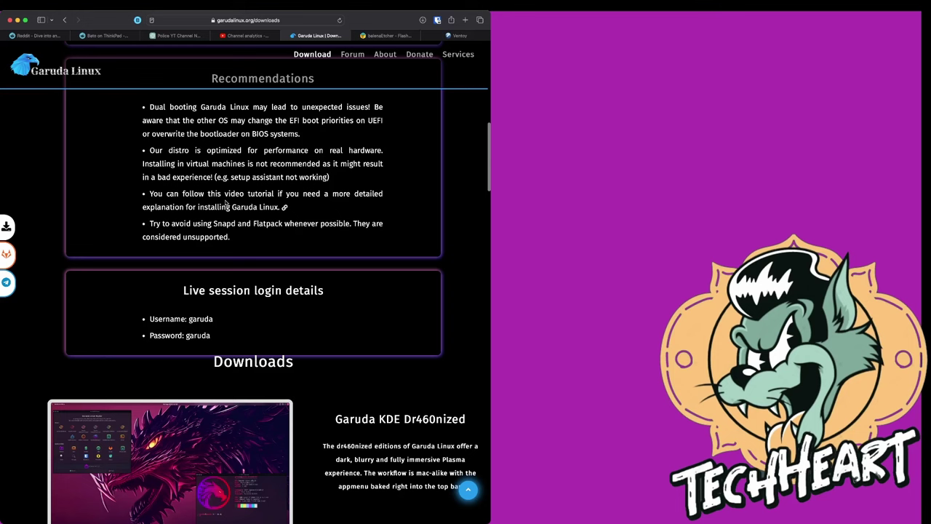
scroll(226, 203, "down", 5)
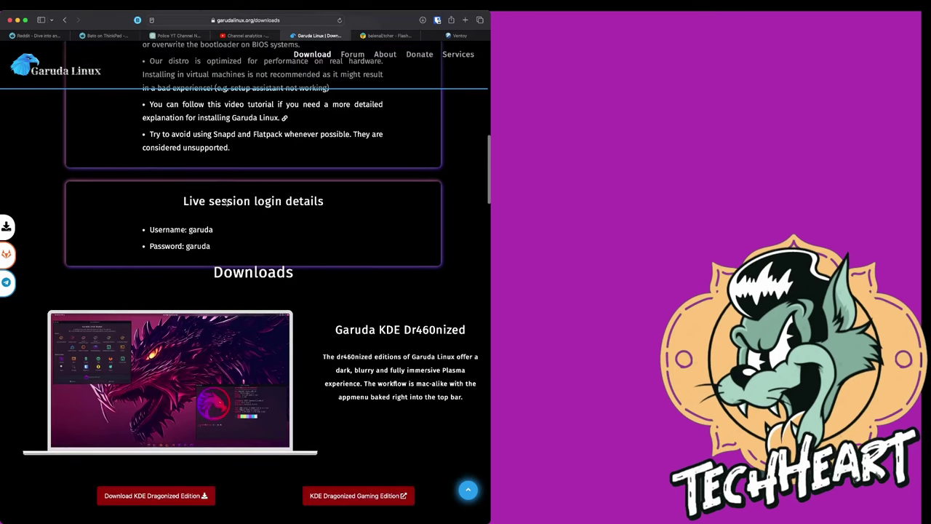
scroll(225, 203, "down", 8)
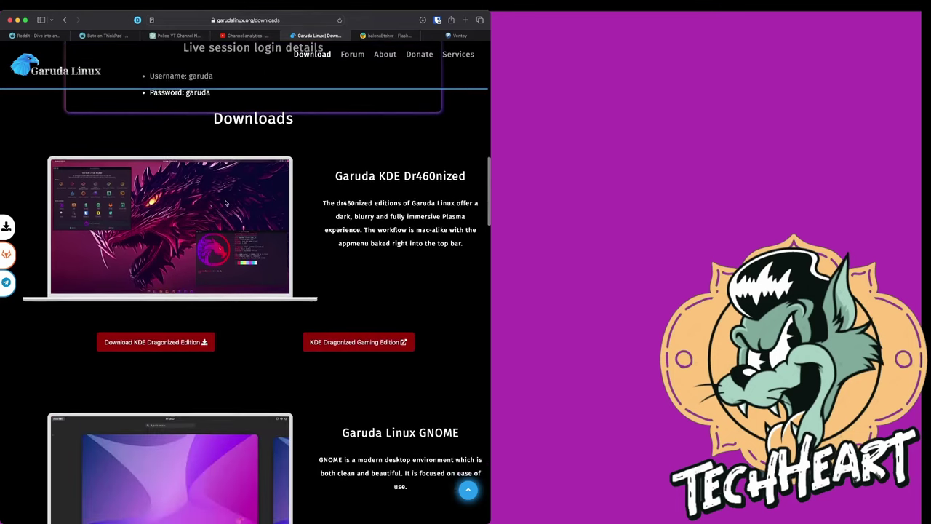
scroll(226, 203, "down", 1)
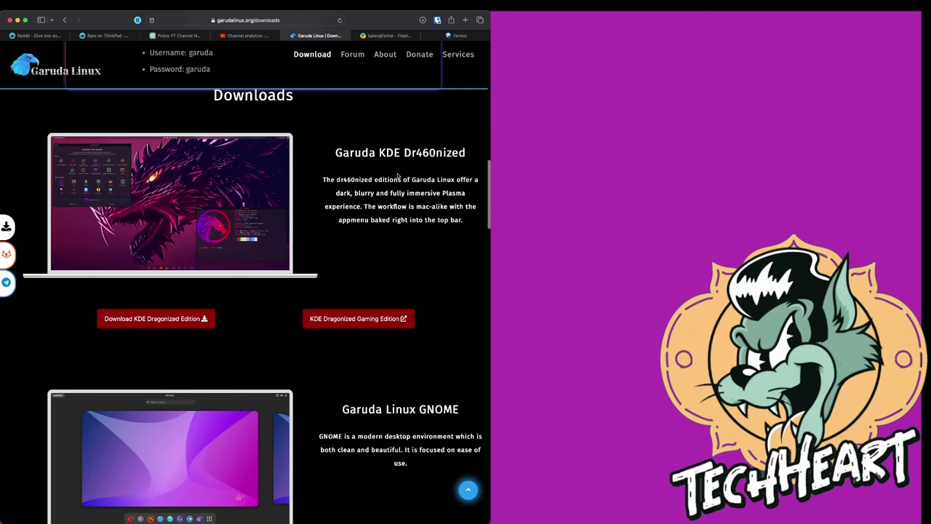
left_click_drag(398, 175, 445, 234)
left_click(449, 236)
left_click(205, 323)
mouse_move(181, 320)
Scroll down through the editions to Garuda Linux Hyprland and highlight its heading and description
scroll(358, 321, "down", 4)
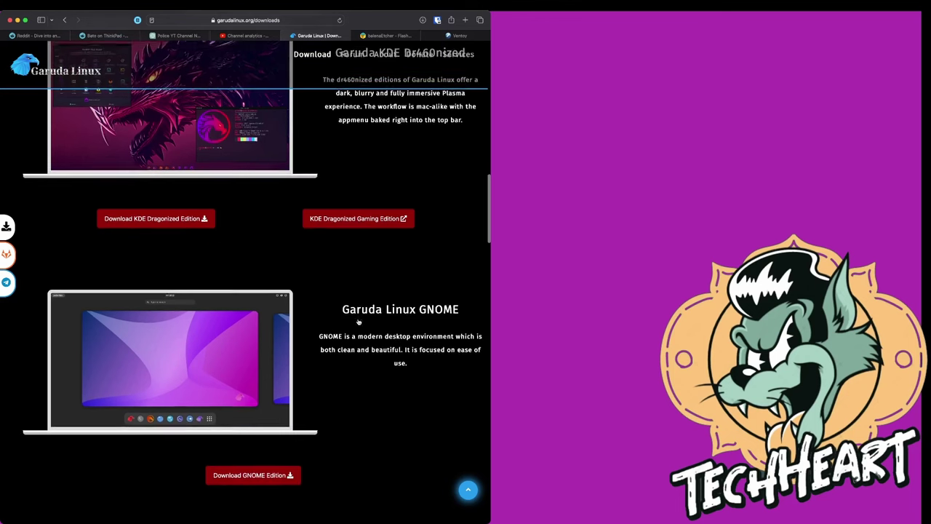
scroll(358, 321, "down", 12)
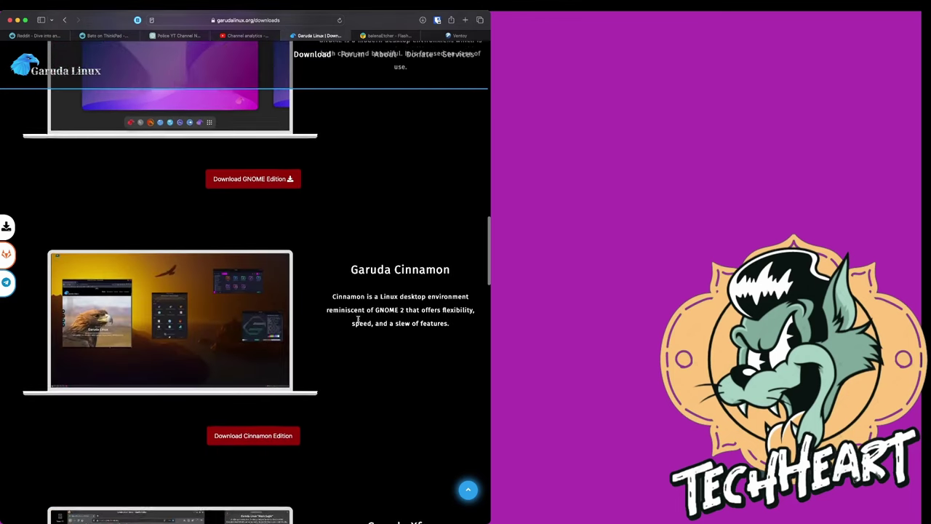
scroll(358, 319, "down", 10)
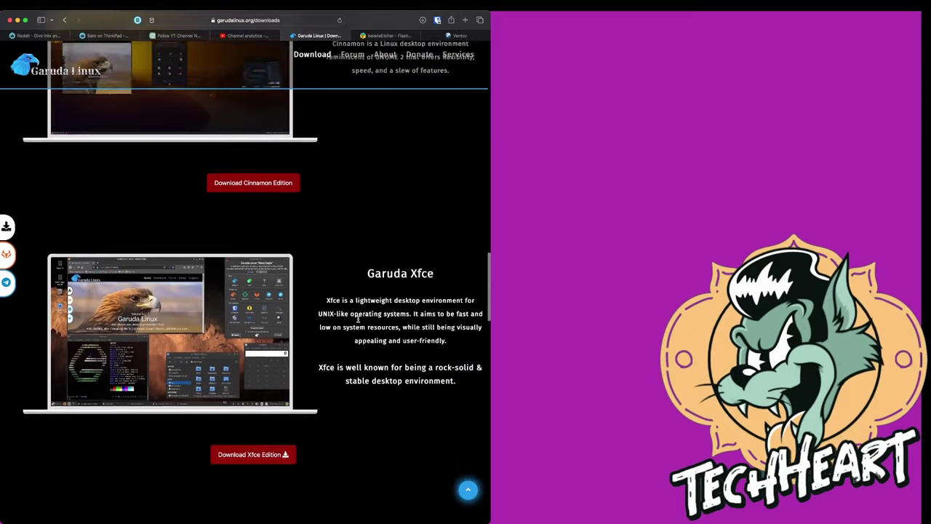
scroll(358, 318, "down", 5)
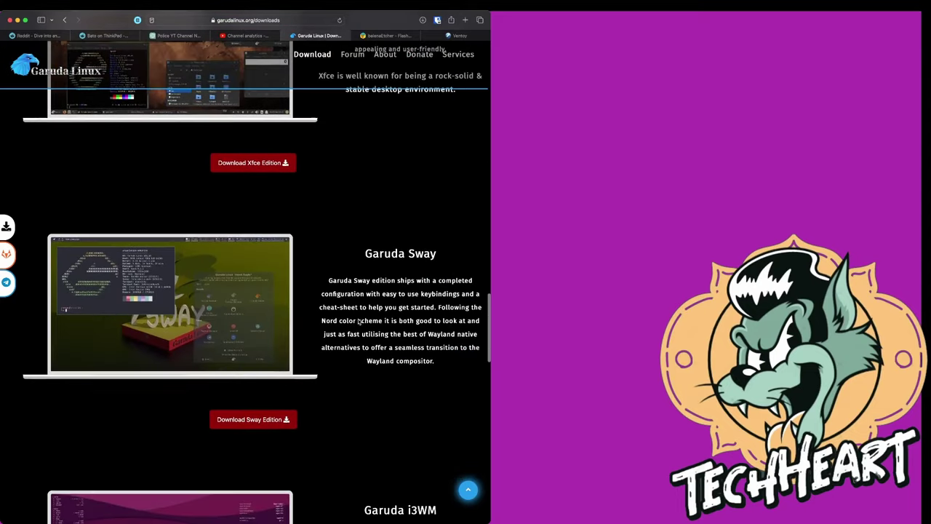
scroll(394, 301, "down", 4)
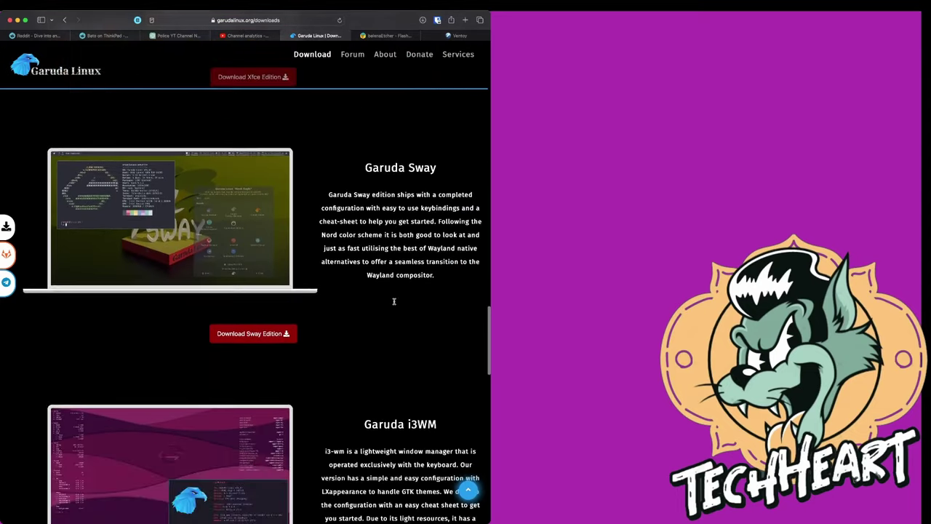
scroll(394, 301, "down", 10)
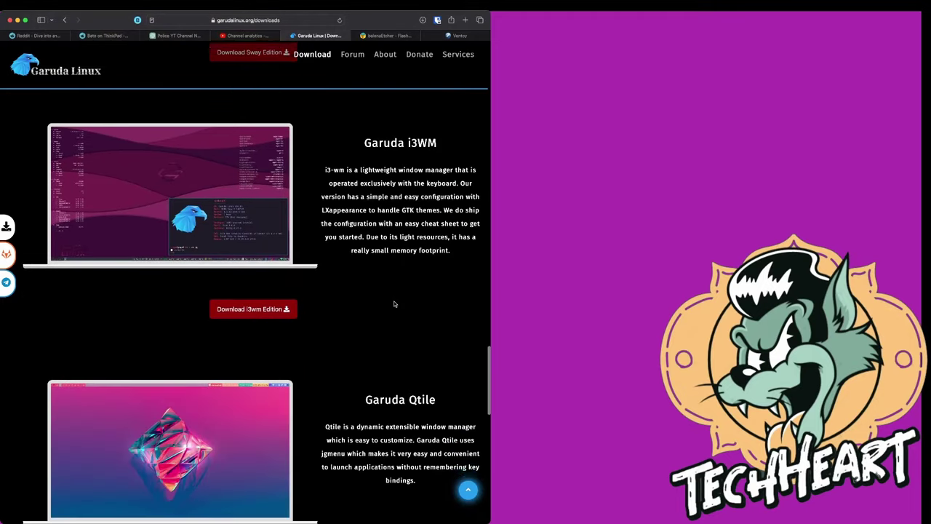
scroll(394, 303, "down", 9)
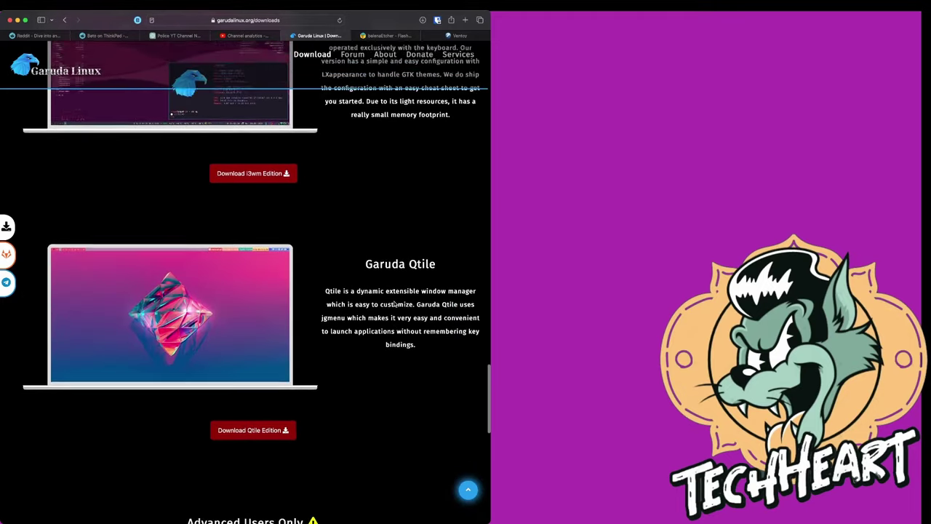
scroll(394, 304, "down", 14)
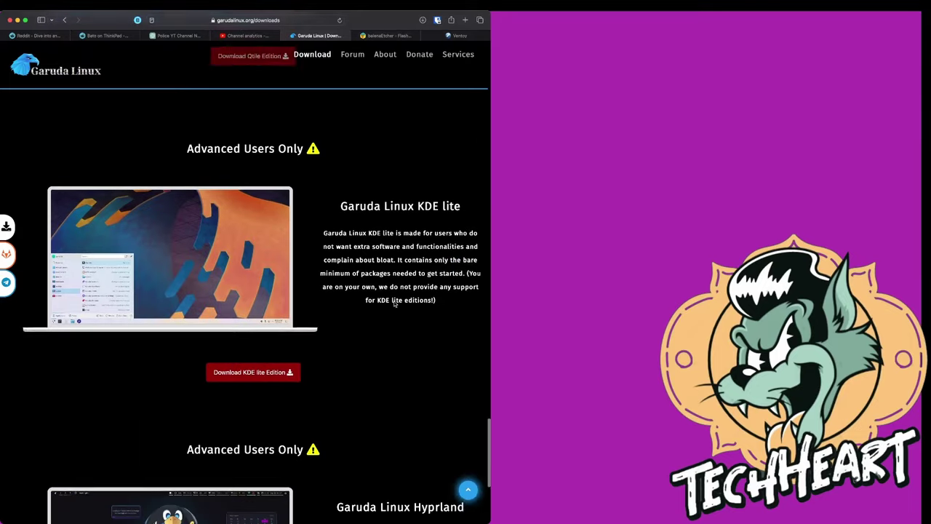
scroll(394, 304, "down", 6)
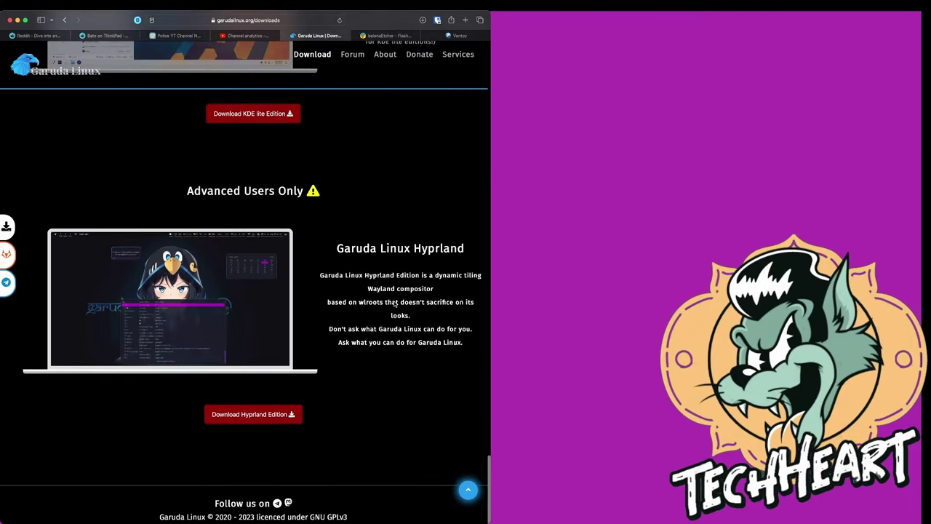
left_click_drag(337, 248, 466, 255)
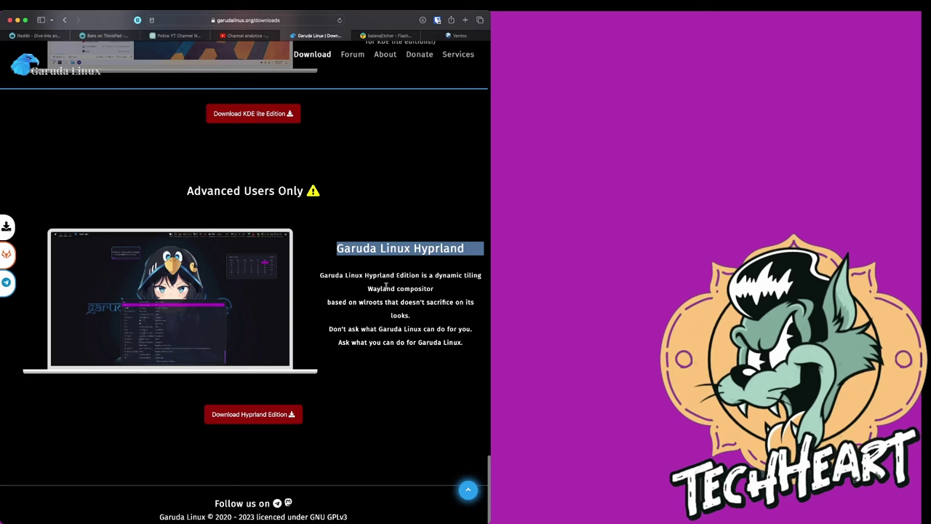
left_click(366, 266)
left_click_drag(365, 266, 328, 247)
left_click(427, 353)
left_click(417, 364)
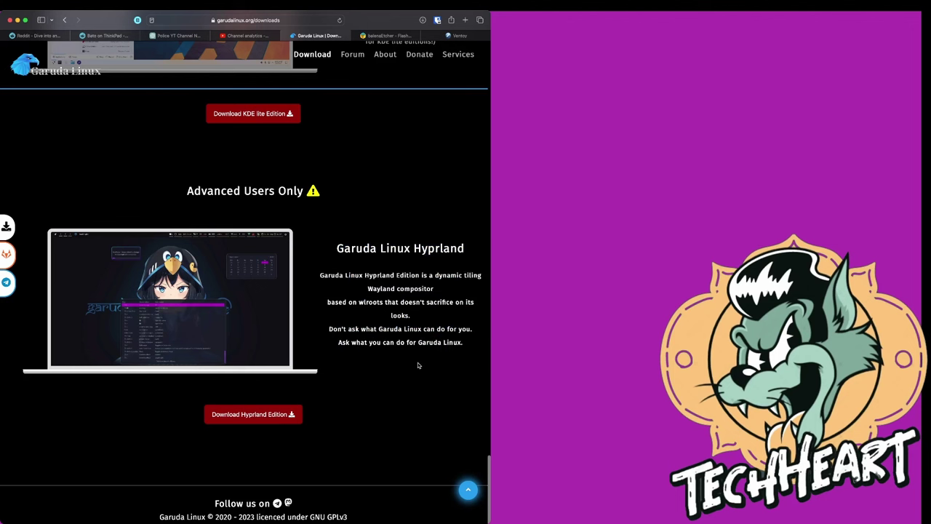
Look back over the editions briefly, then switch to the balenaEtcher tab
scroll(419, 365, "up", 5)
scroll(418, 365, "up", 20)
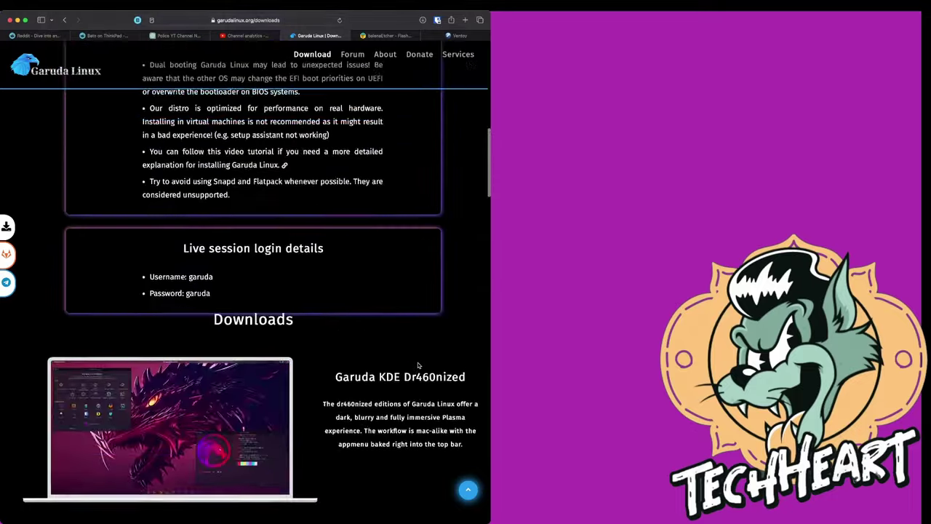
scroll(418, 366, "down", 10)
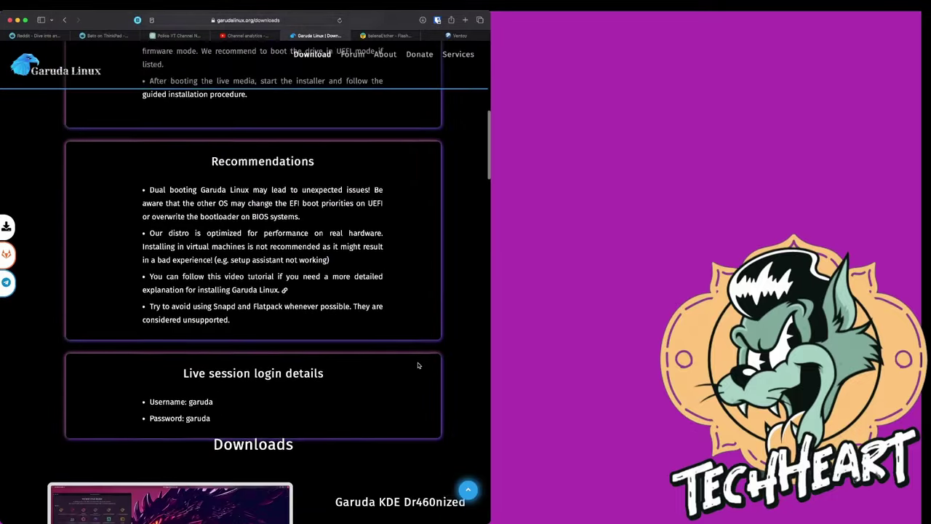
scroll(418, 366, "down", 2)
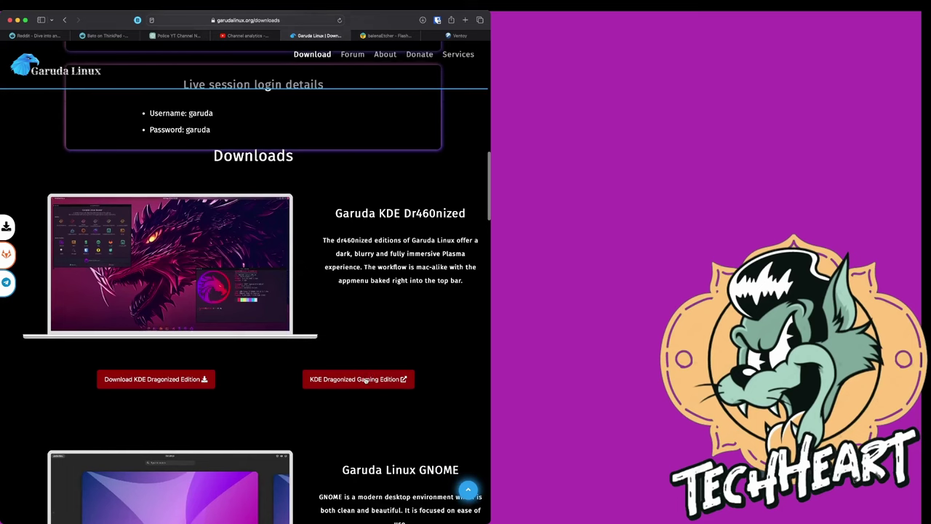
left_click(384, 35)
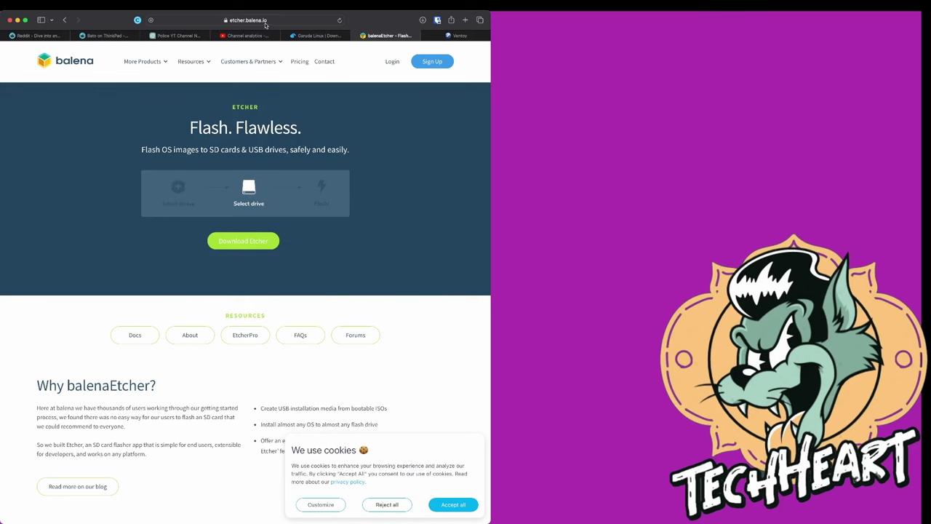
Jump to the Etcher downloads list for each OS, then switch to the Ventoy homepage tab
left_click(228, 238)
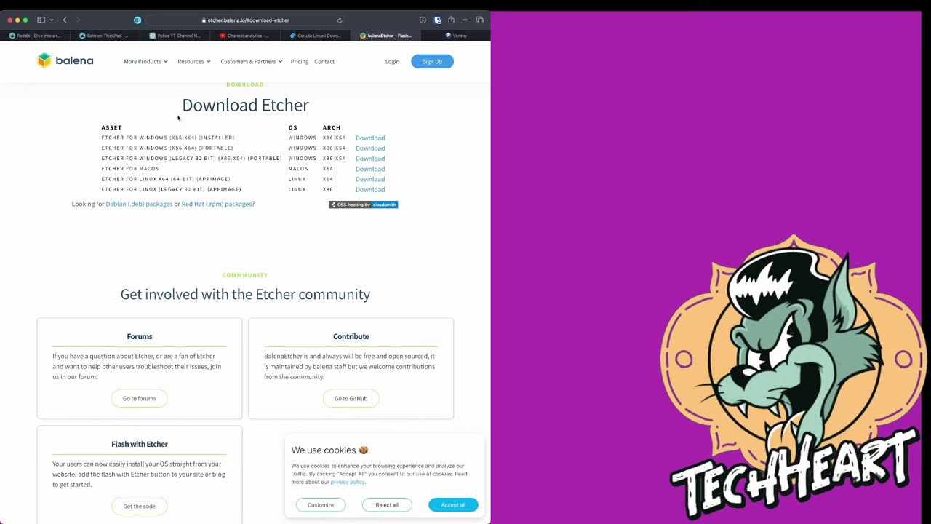
left_click(460, 36)
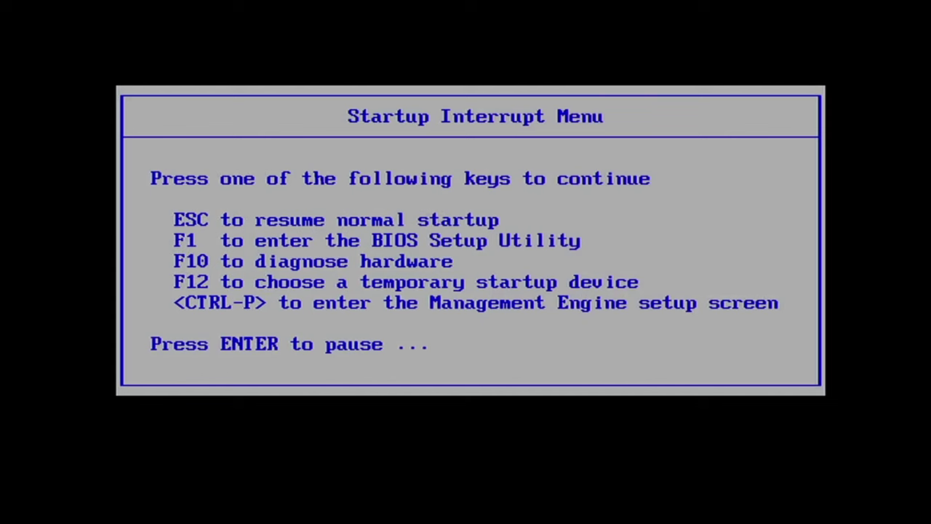
Use F12 to open the temporary startup menu and select USB HDD: Kingston DataTraveler 3.0
key("F12")
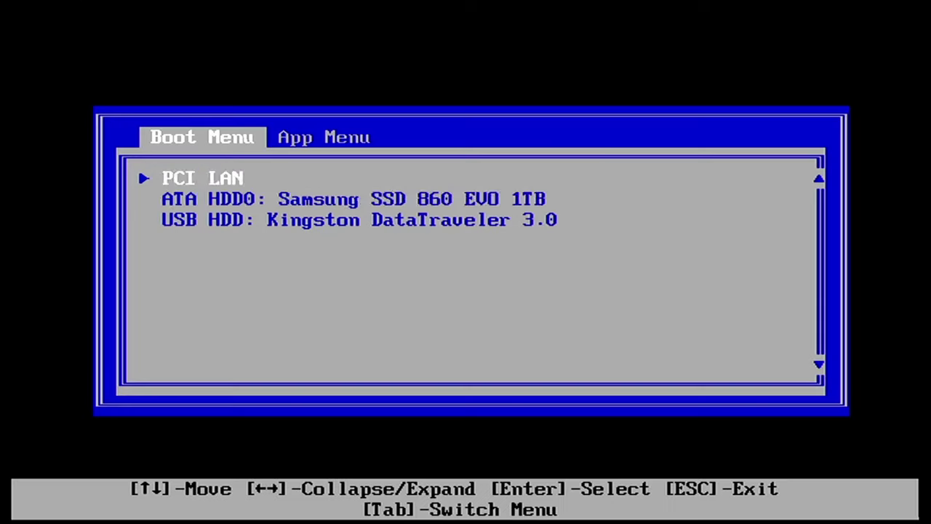
key("Down")
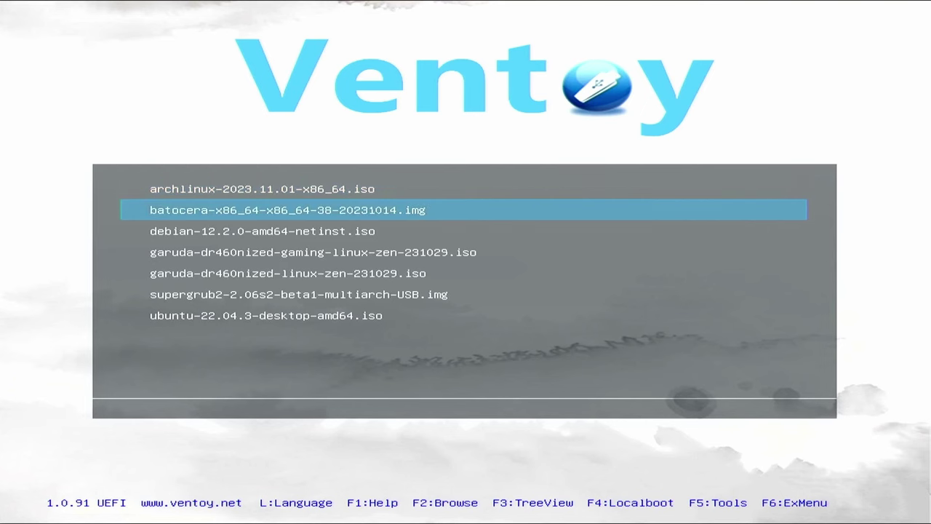
key("Down")
key("Down")
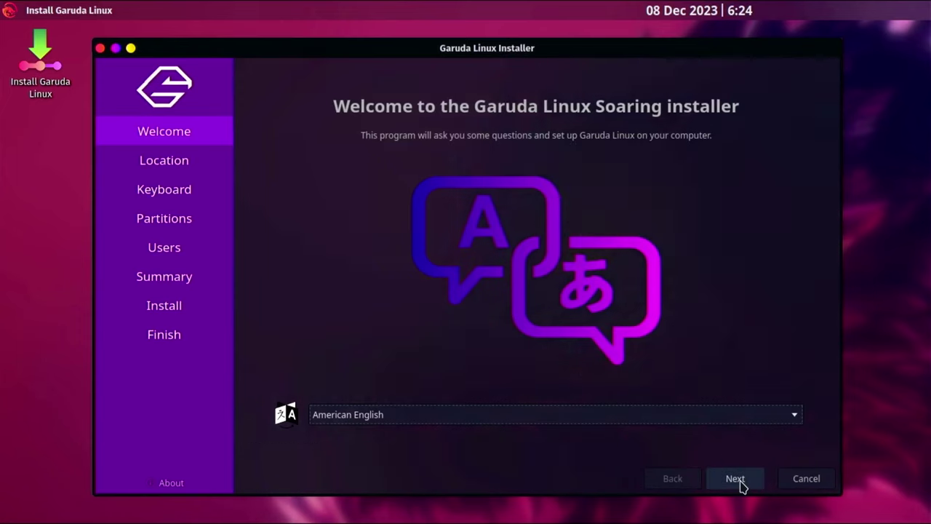
Skip Welcome, Location and Keyboard, then erase the disk with encryption and a confirmed passphrase
left_click(736, 480)
left_click(736, 480)
left_click(736, 480)
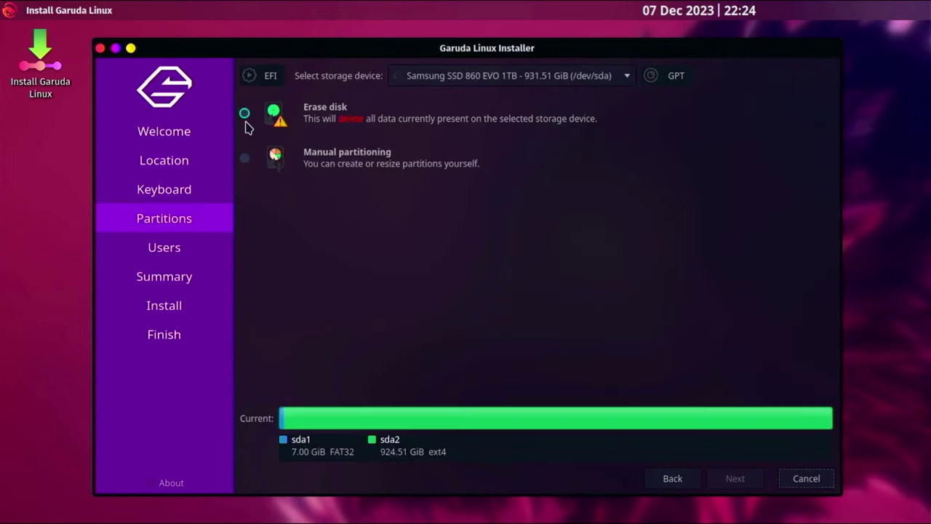
left_click(245, 113)
left_click(308, 343)
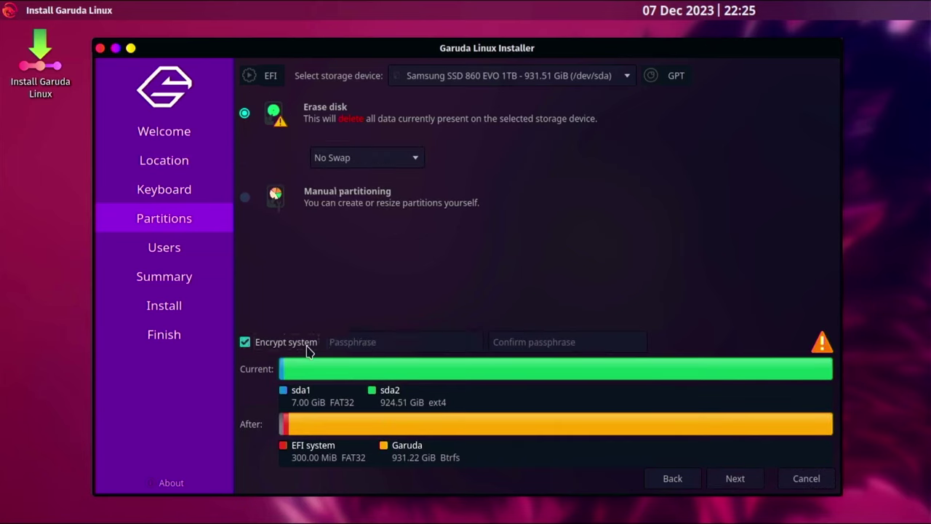
left_click(359, 338)
type("••••••••••")
key("Tab")
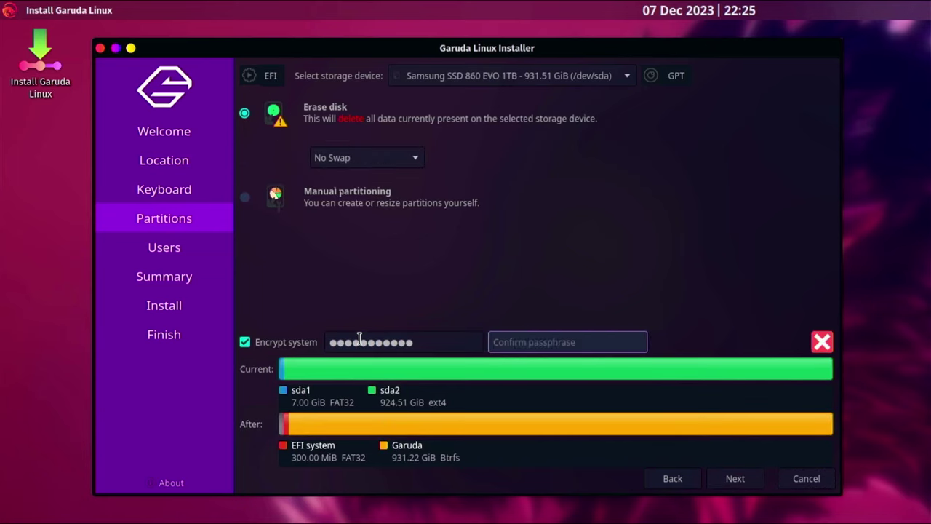
type("•••••••••••")
Create the user account with computer name 'garuda', a password, and automatic login
left_click(731, 485)
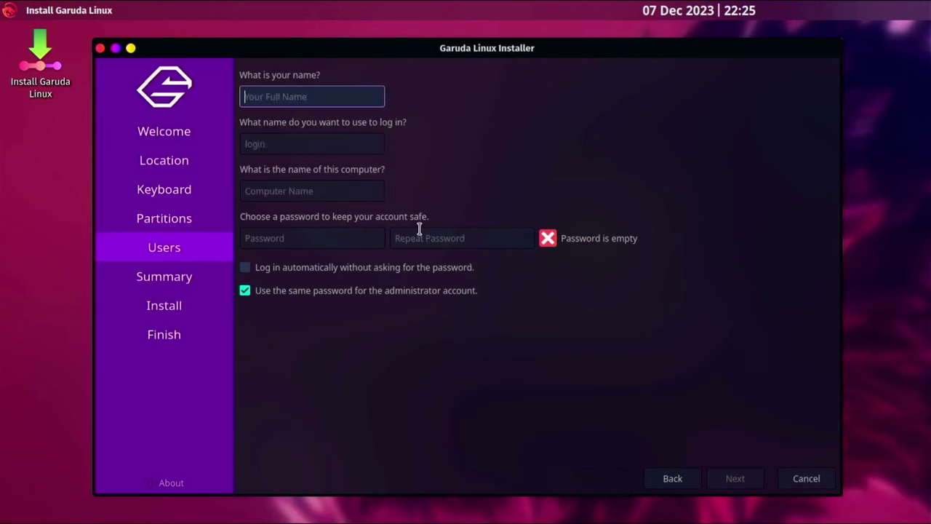
type("techheart")
key("Tab")
key("Tab")
type("garuda")
key("Tab")
type("••••••••••")
key("Tab")
type("••••••••••")
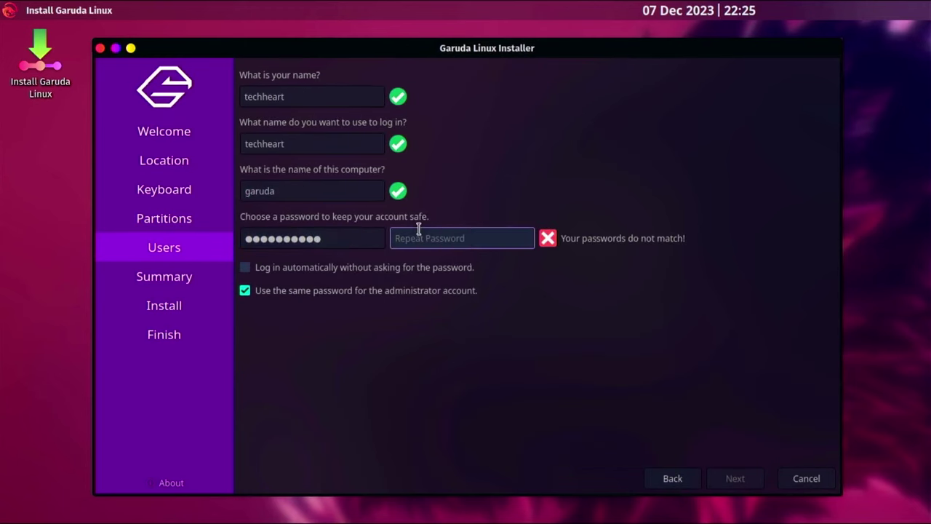
left_click(436, 267)
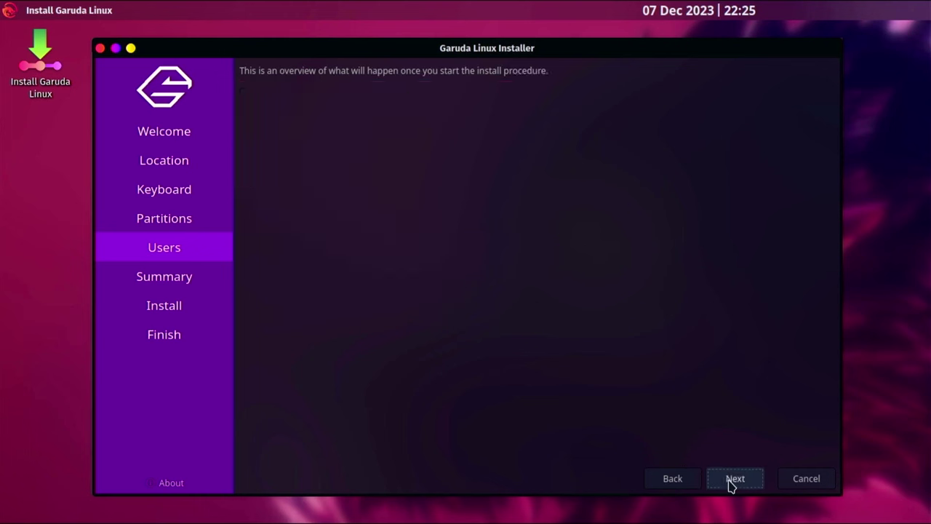
Review the installation summary and confirm installing Garuda Linux now
left_click(732, 481)
left_click(734, 480)
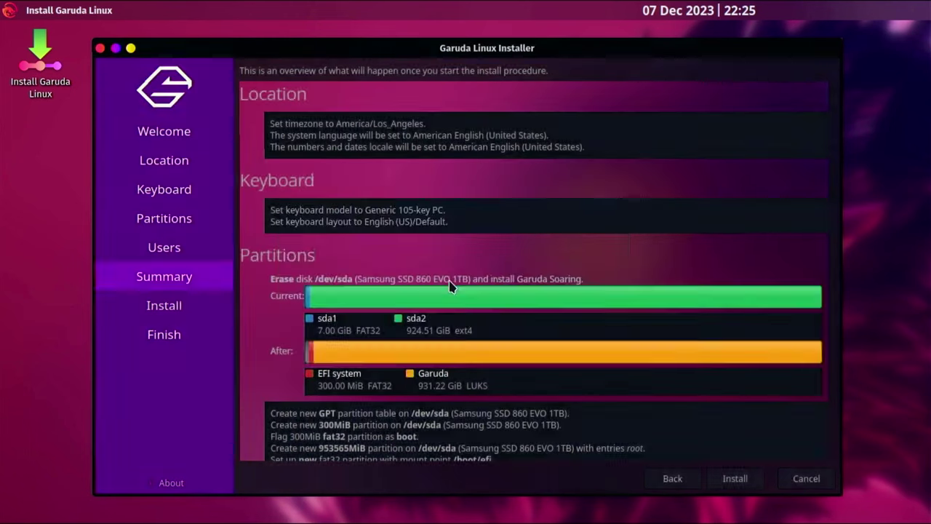
left_click(450, 282)
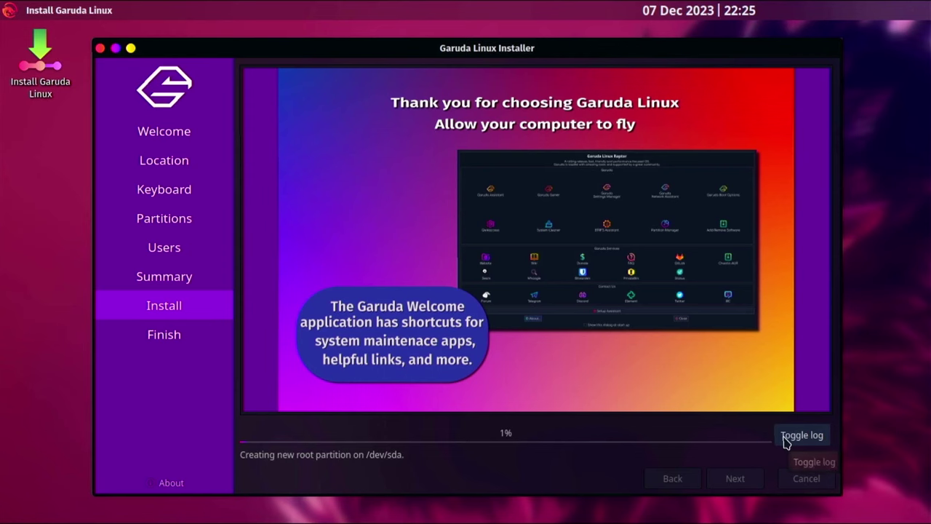
Show the installation log, then tick Restart now once installation reports All done
left_click(785, 440)
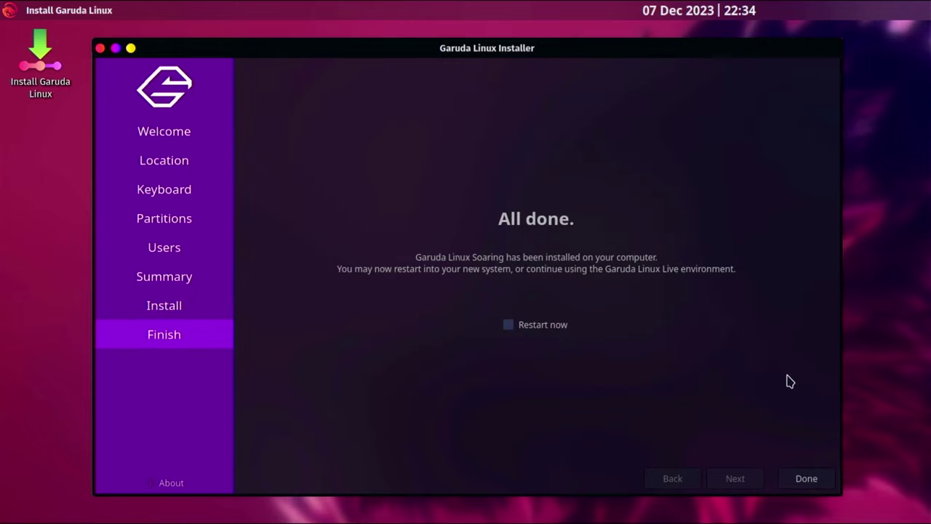
left_click(510, 330)
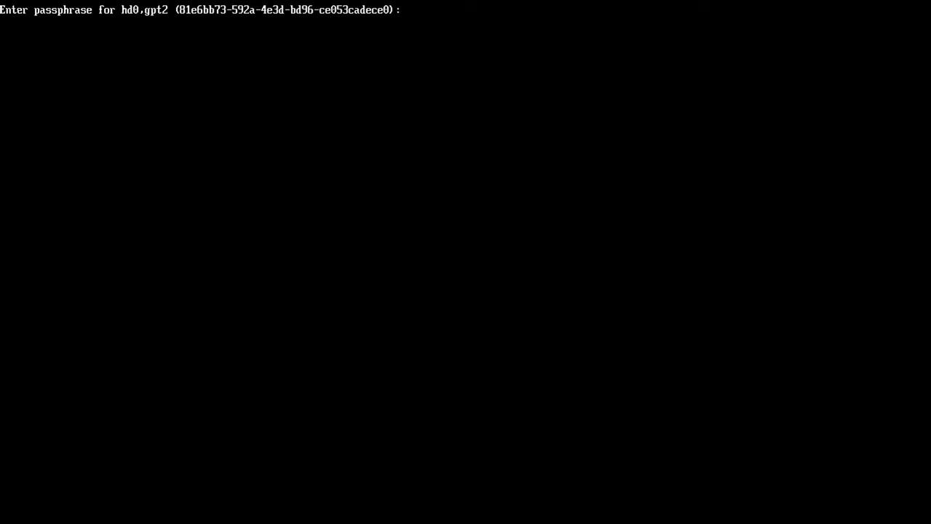
Unlock the encrypted disk with its passphrase and boot the Garuda Linux GRUB entry
key("Return")
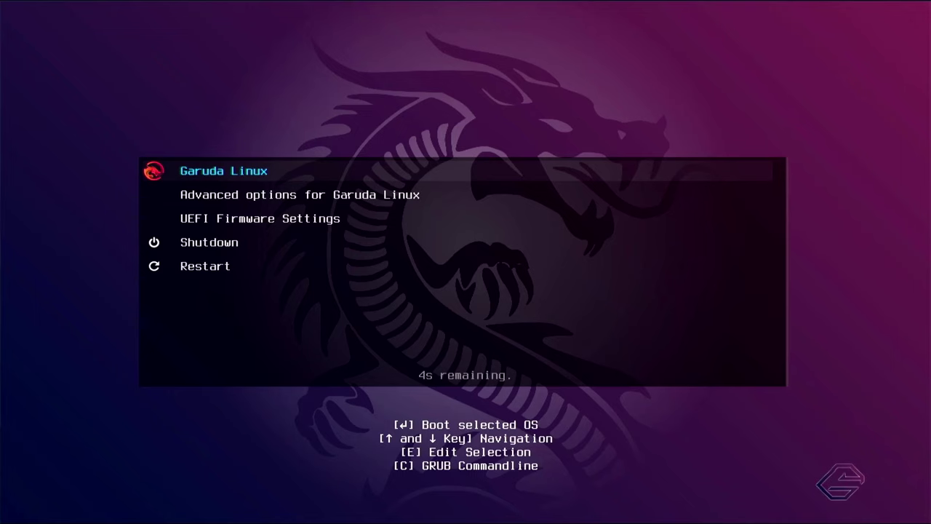
key("Down")
key("Up")
key("Return")
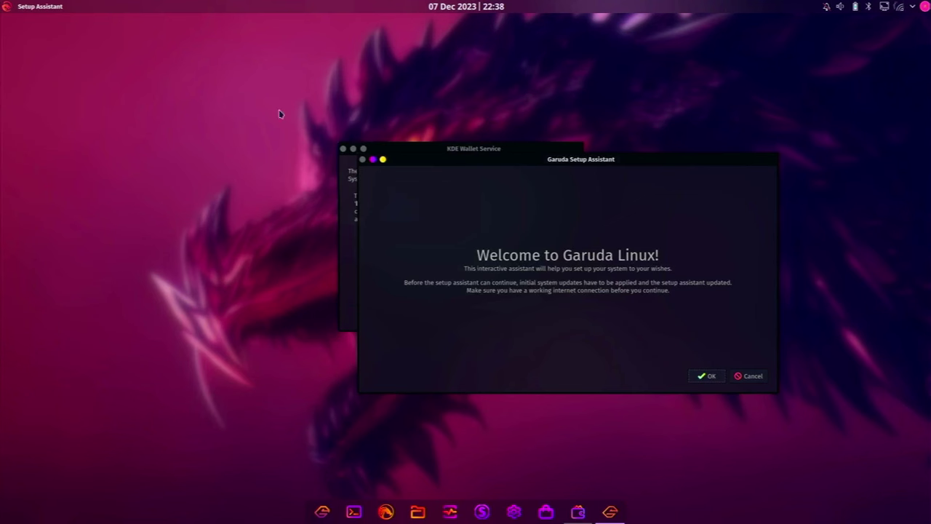
Create a classic blowfish-encrypted KDE wallet and set and confirm its password
left_click(344, 247)
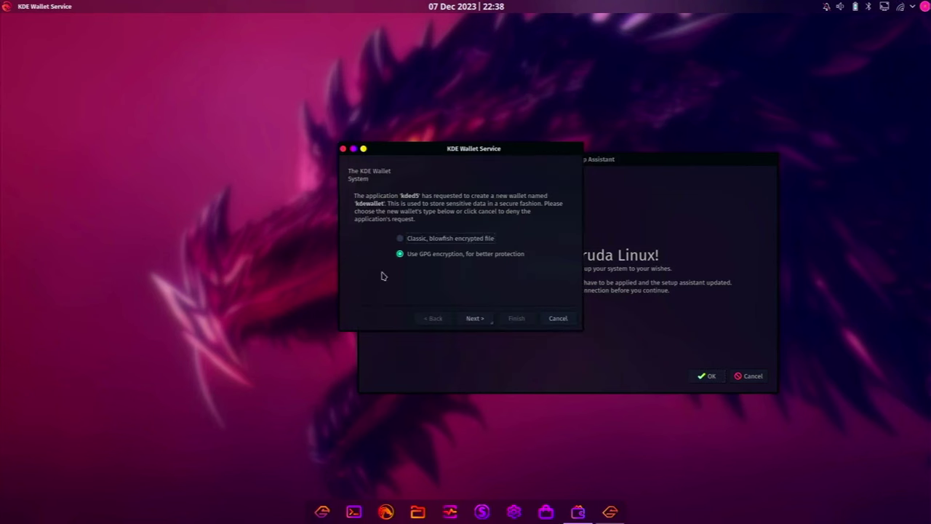
left_click(400, 240)
left_click(516, 318)
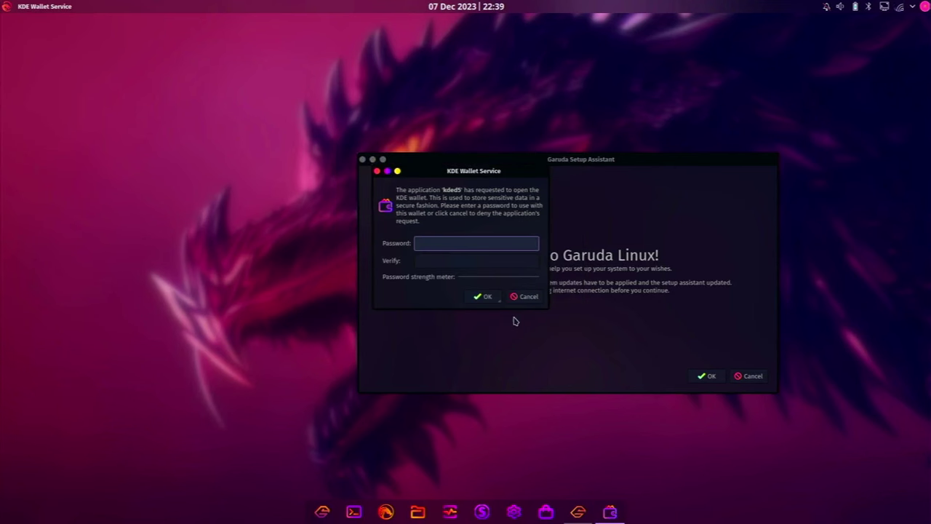
type("1234567890")
key("Tab")
type("1234567890")
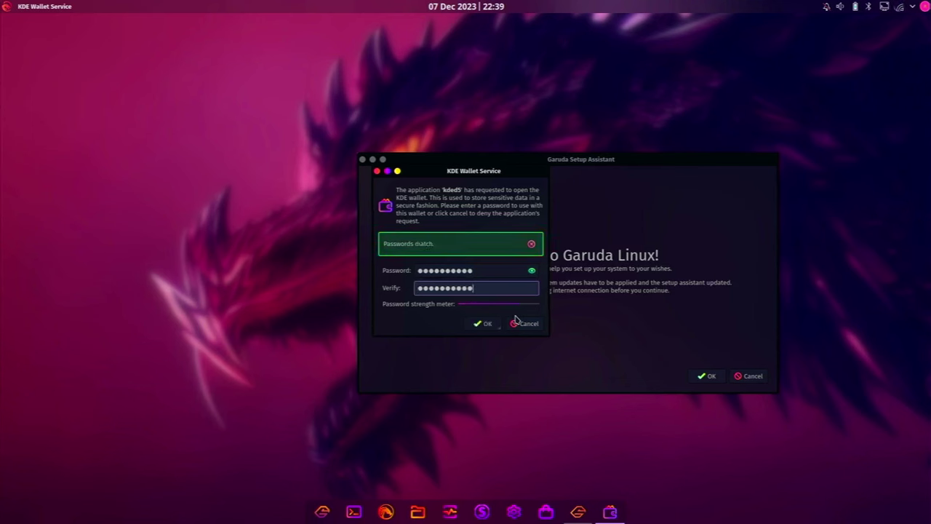
left_click(486, 324)
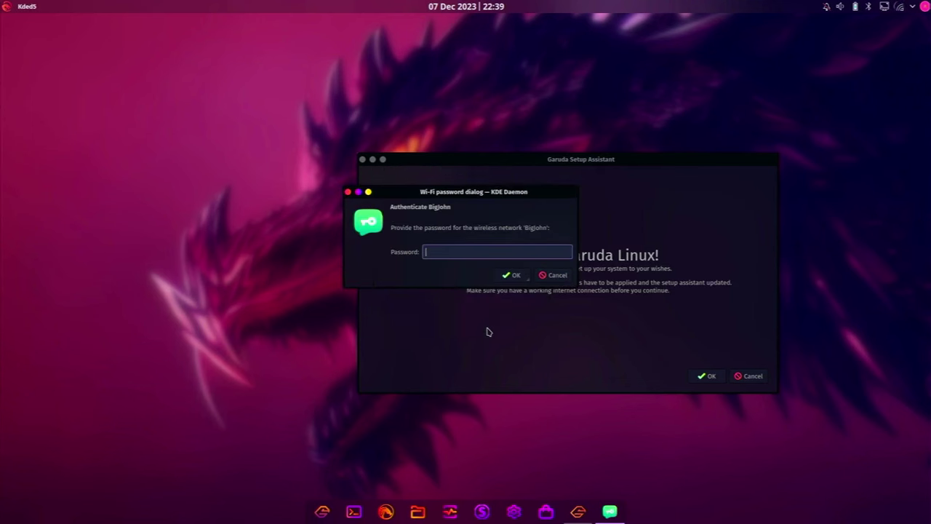
Enter the Wi-Fi network password and accept the Setup Assistant's initial system update
type("************")
key("Return")
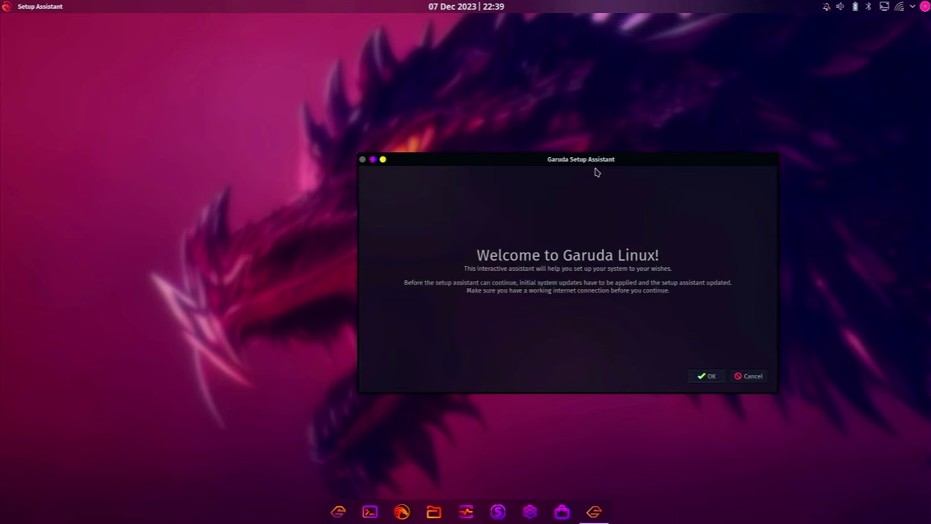
left_click_drag(627, 157, 546, 121)
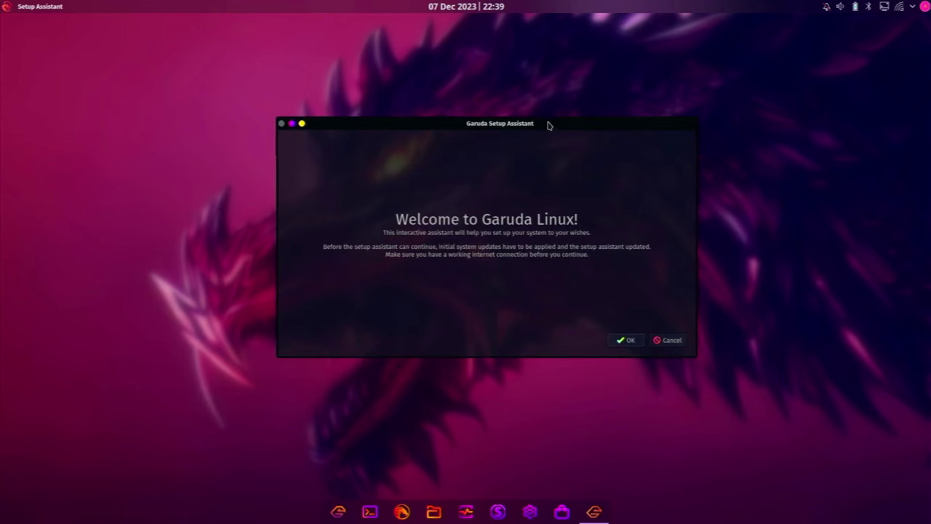
left_click(624, 341)
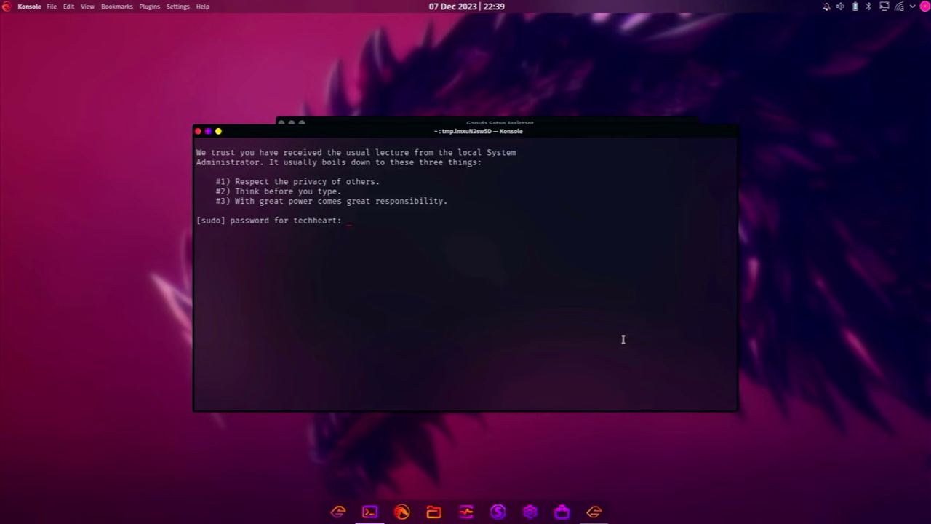
Authenticate with sudo, answer y to proceed with the upgrade, and exit Konsole after 'System updated!'
type("**********")
key("BackSpace")
key("BackSpace")
key("BackSpace")
key("BackSpace")
key("BackSpace")
key("BackSpace")
key("BackSpace")
key("BackSpace")
key("BackSpace")
key("BackSpace")
key("Return")
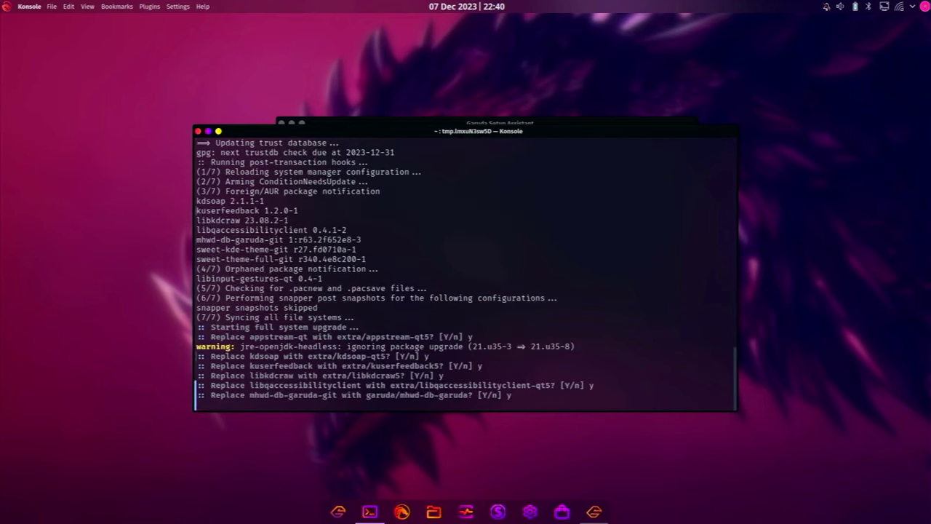
type("y")
key("Return")
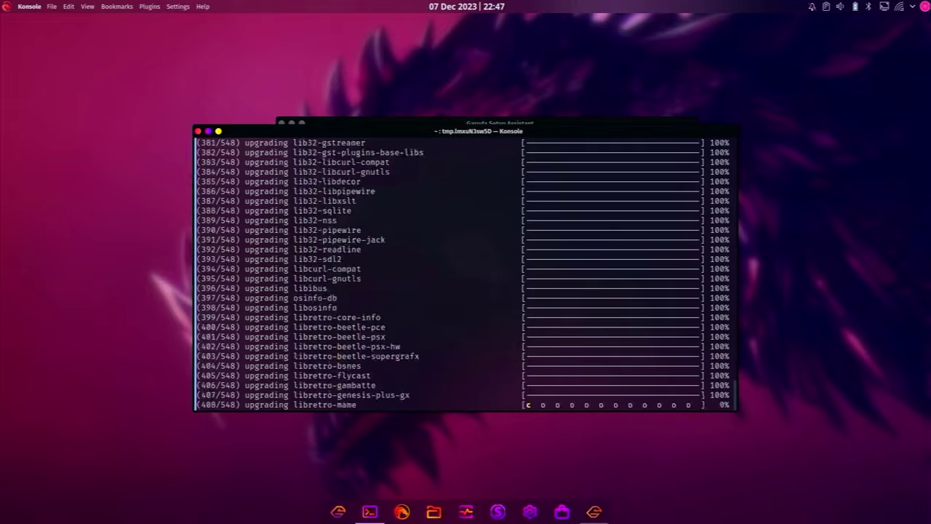
left_click_drag(448, 132, 459, 107)
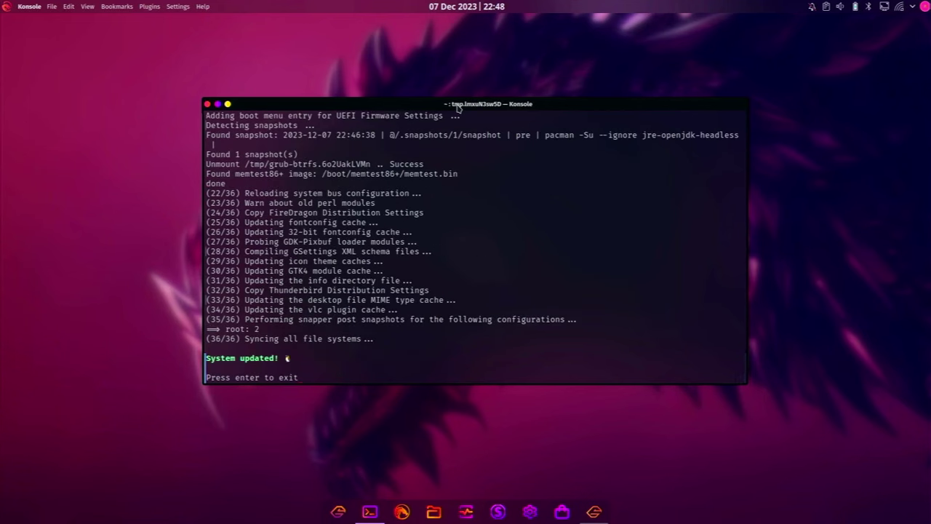
key("Return")
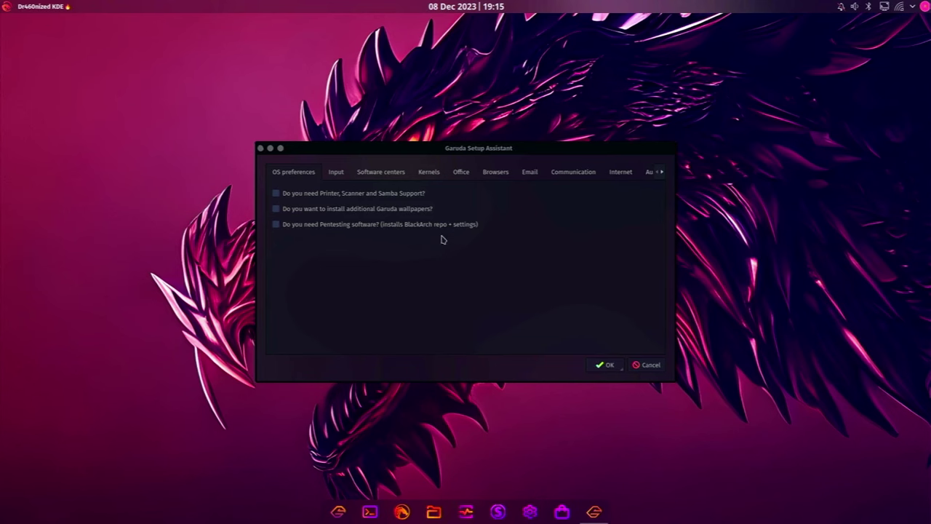
Tick Printer, Scanner and Samba Support and the additional Garuda wallpapers under OS preferences
left_click_drag(467, 157, 480, 158)
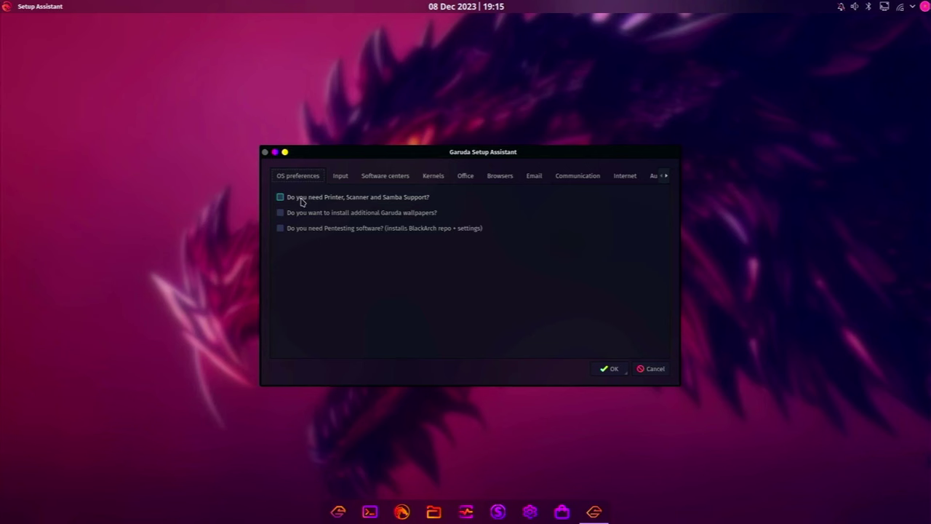
left_click(397, 203)
left_click(390, 218)
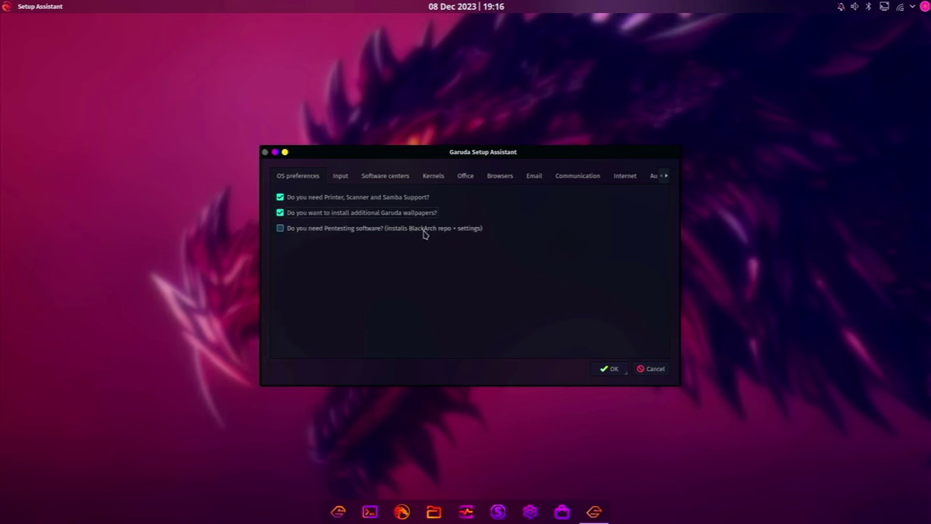
left_click(340, 176)
left_click(300, 179)
Review the Input options, then tick Discover (KDE's GUI software center) under Software centers
left_click(340, 176)
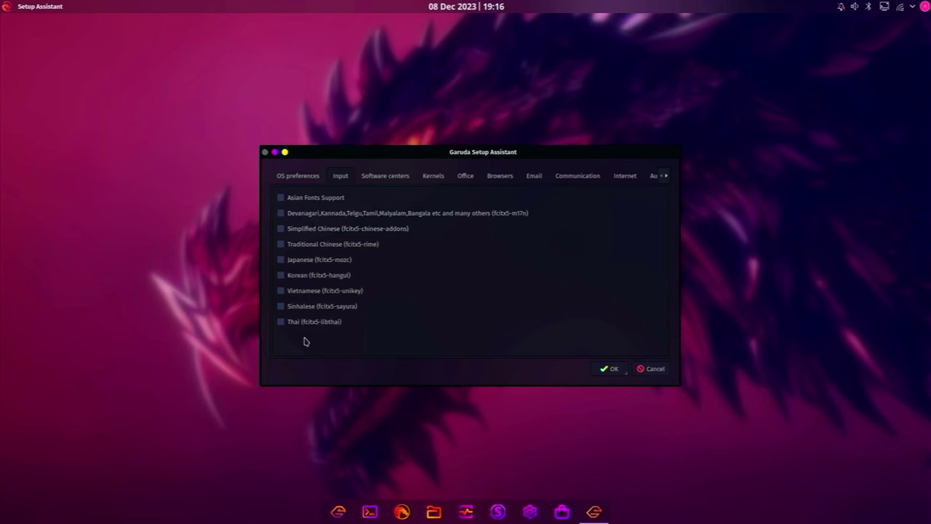
left_click(385, 179)
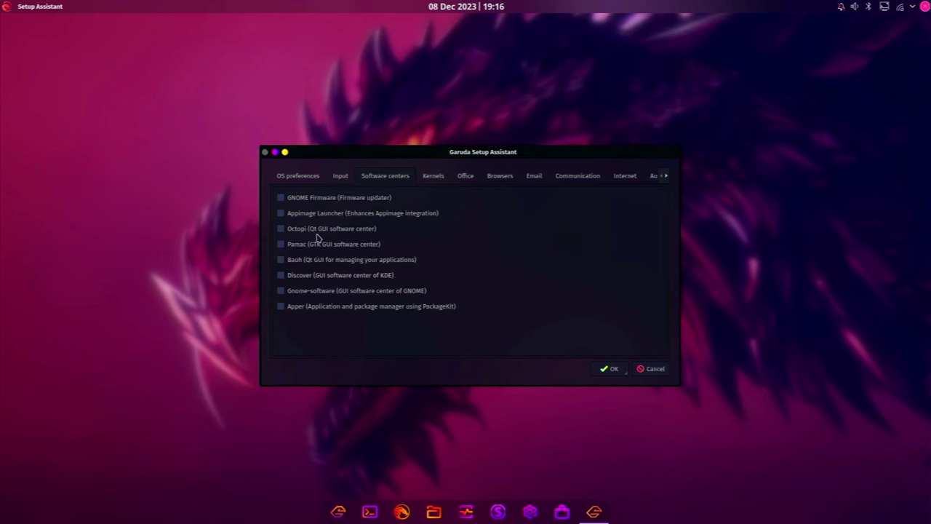
left_click(280, 274)
Look through the Kernels and Office tabs, then tick Firefox ESR among the browsers
left_click(434, 178)
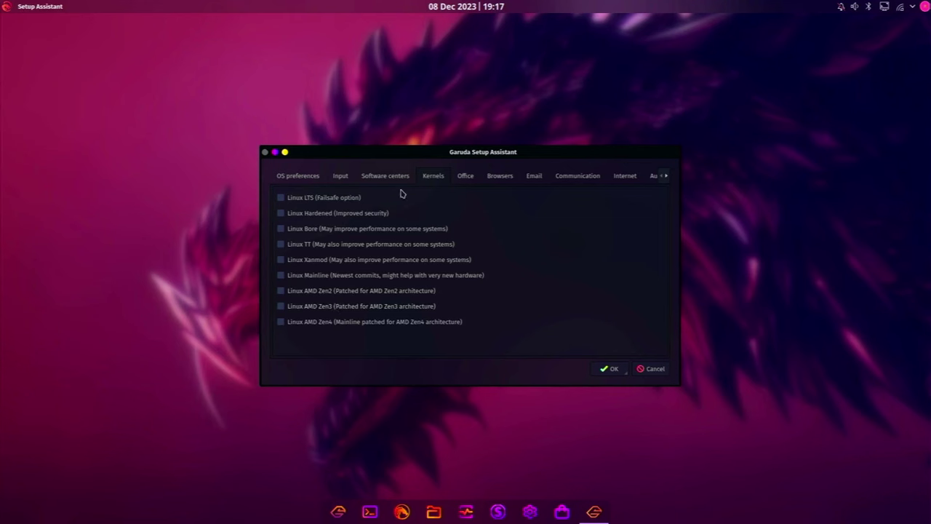
left_click(465, 180)
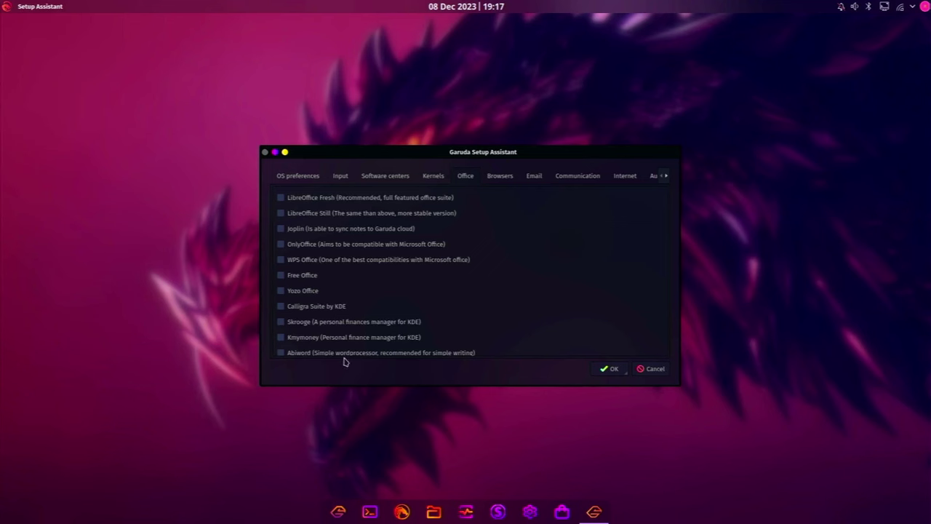
scroll(384, 297, "down", 3)
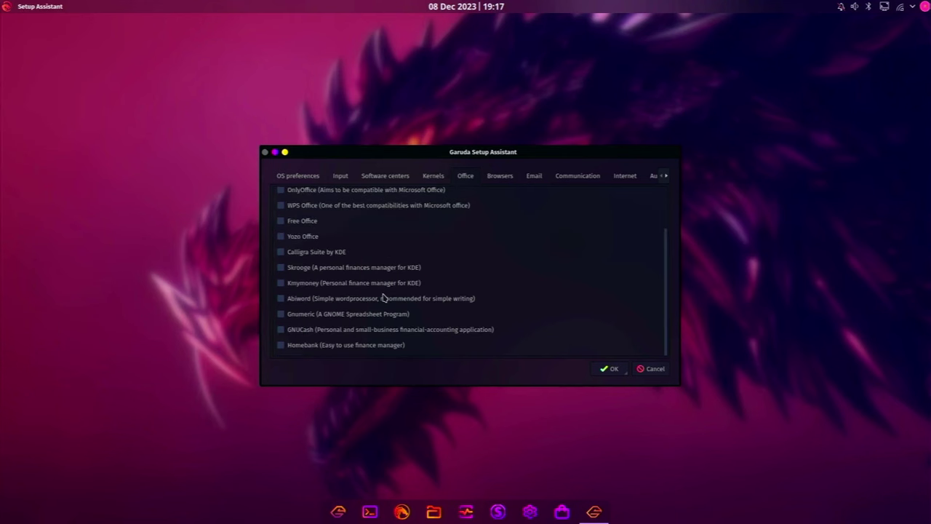
left_click(501, 177)
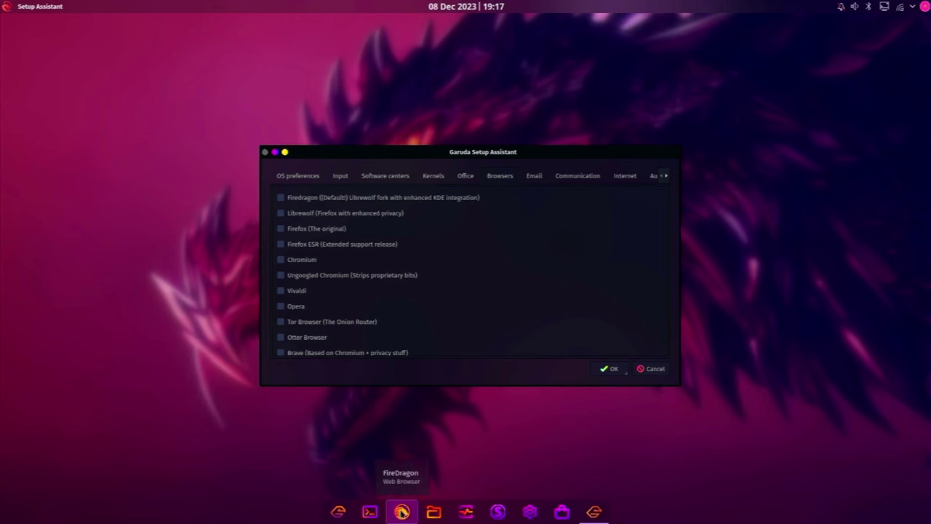
left_click(402, 512)
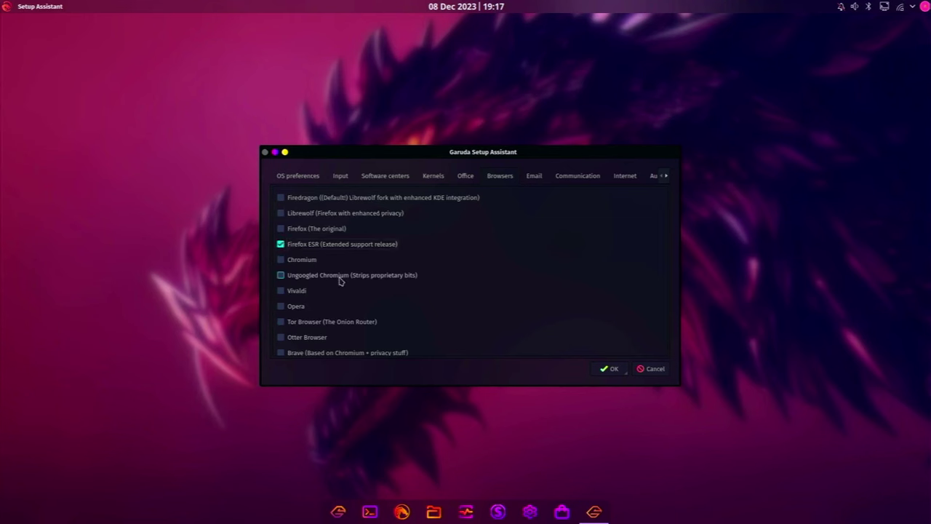
Tick Telegram, Element, Signal and Zoom under Communication
left_click(534, 176)
left_click(568, 182)
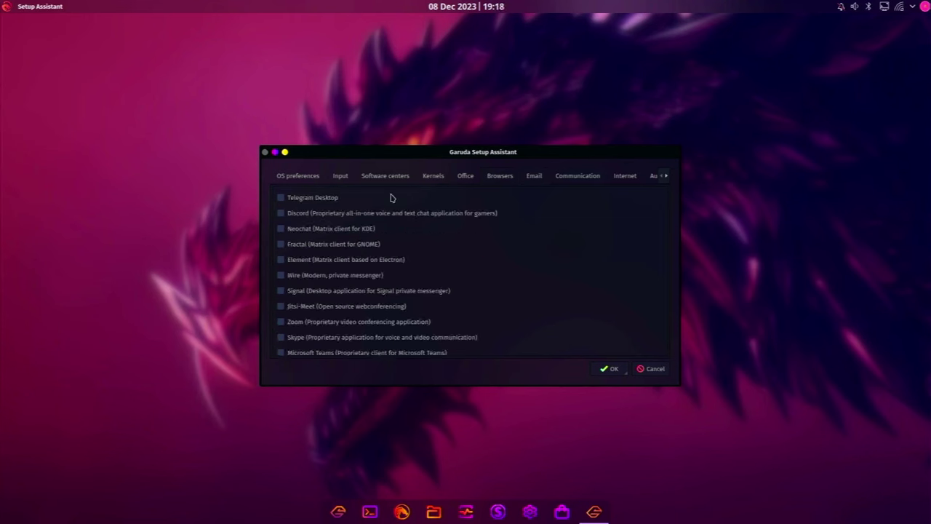
left_click(302, 199)
left_click(302, 215)
scroll(316, 262, "down", 2)
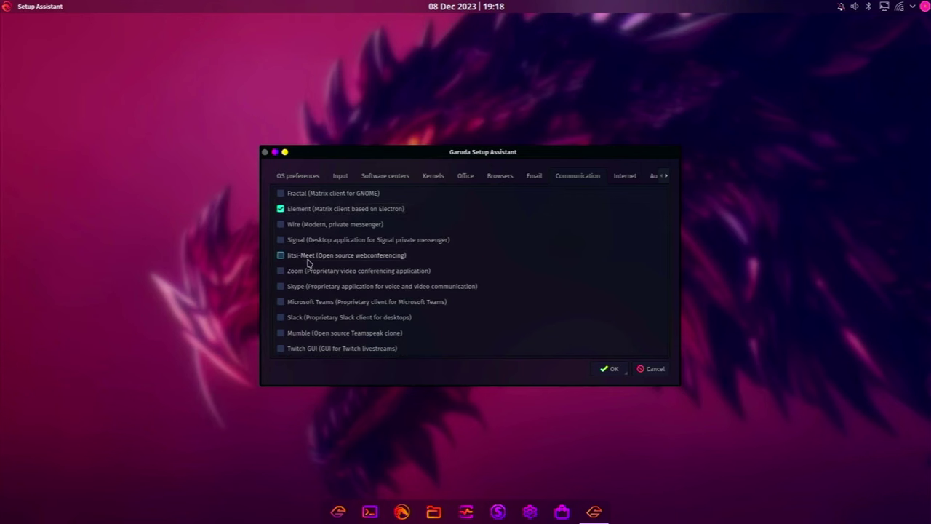
left_click(298, 240)
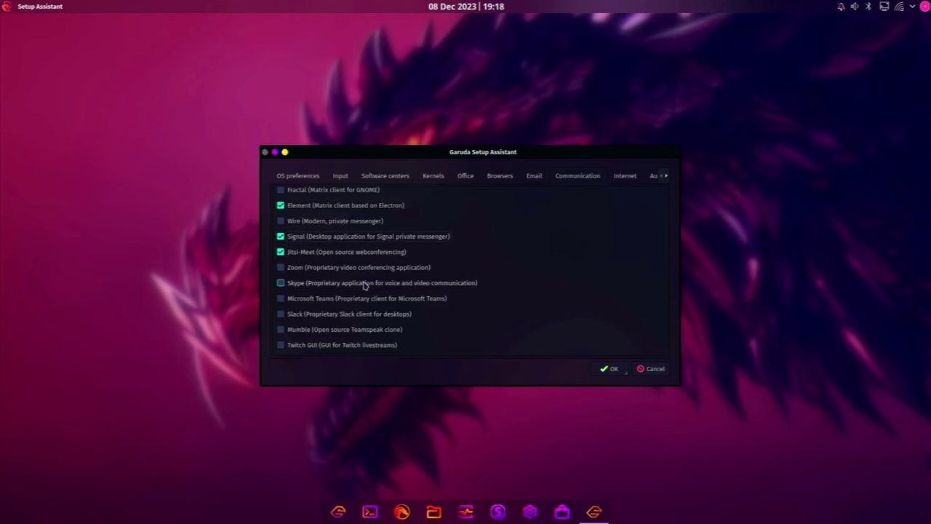
left_click(329, 271)
Tick Filezilla and Putty in Internet apps, alongside Qbittorrent
left_click(624, 177)
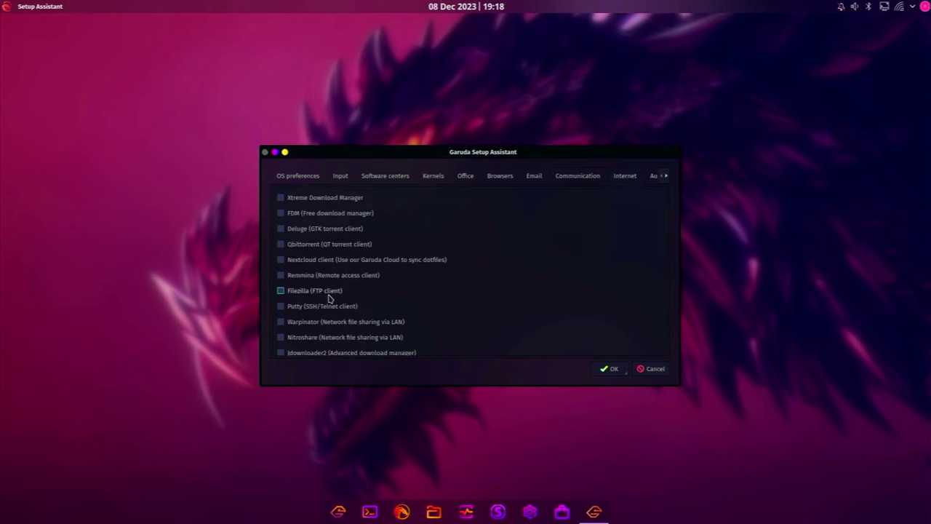
scroll(329, 298, "down", 1)
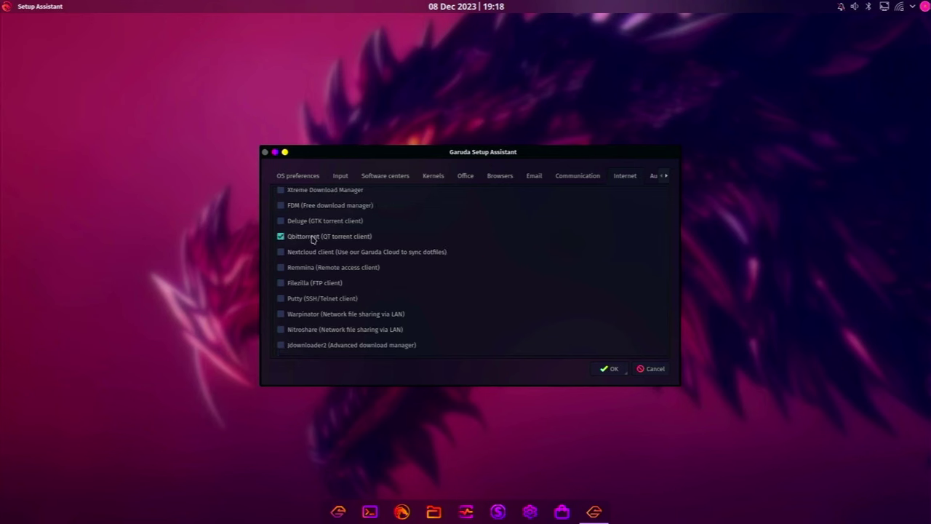
left_click(318, 285)
left_click(291, 298)
scroll(575, 193, "up", 1)
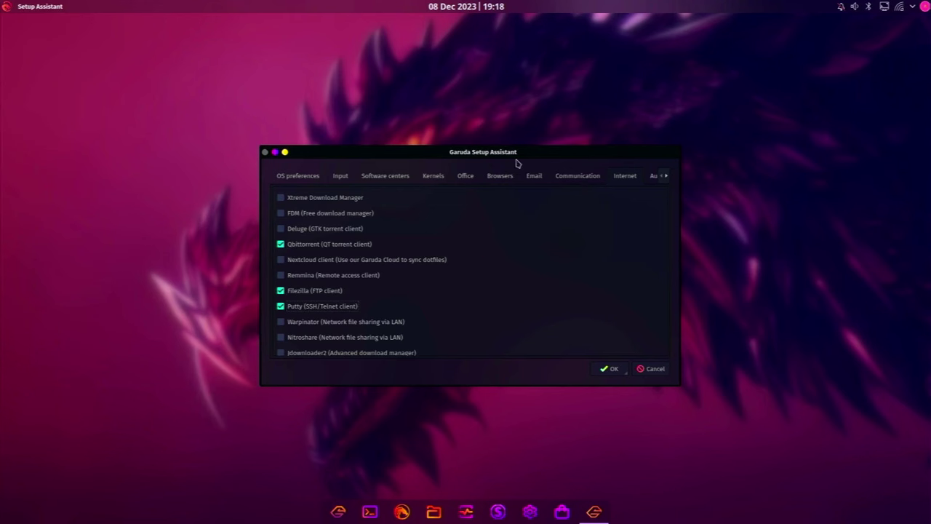
Go through the Audio, Video, Graphics and Multimedia tabs for Audacious, VLC and Handbrake
left_click(666, 176)
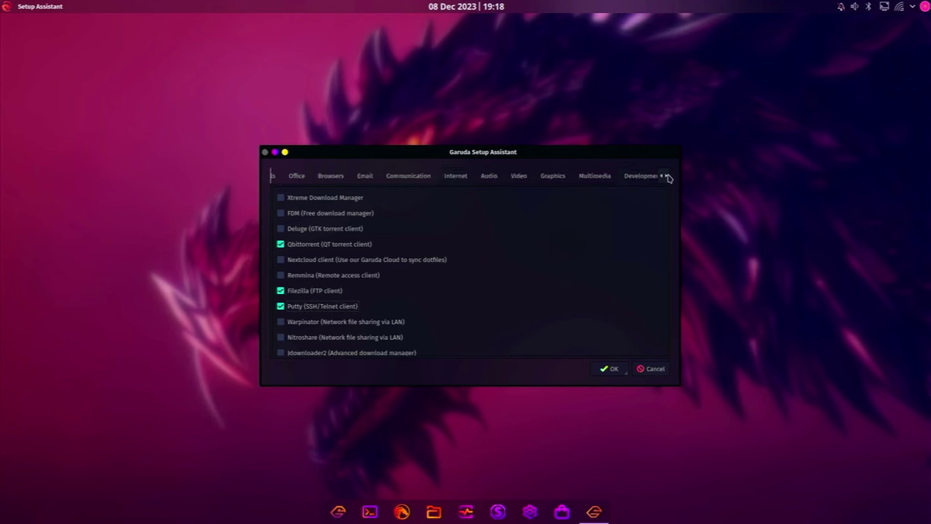
left_click(488, 176)
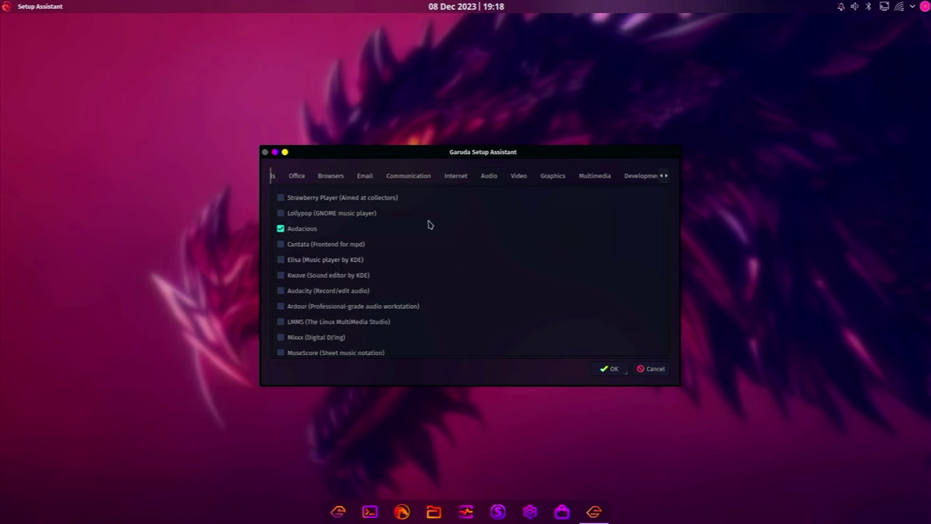
left_click(518, 178)
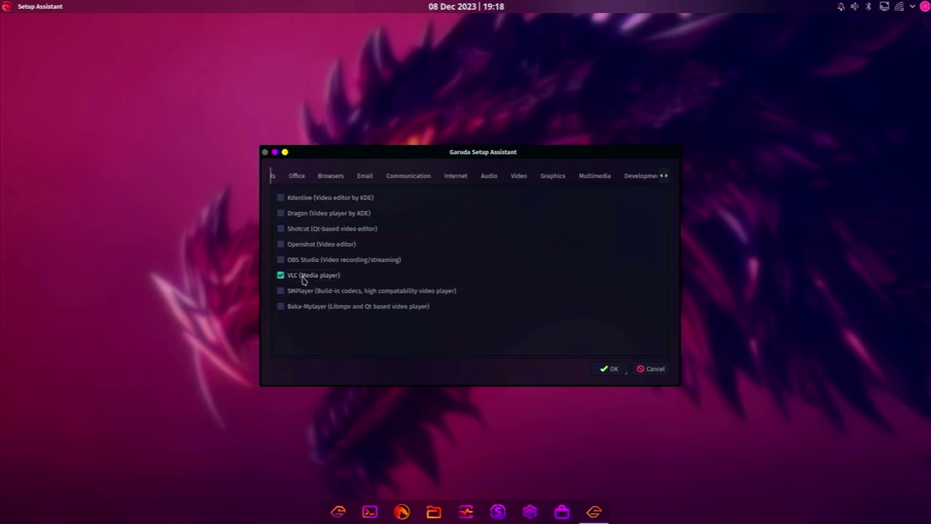
left_click(552, 175)
scroll(339, 221, "down", 3)
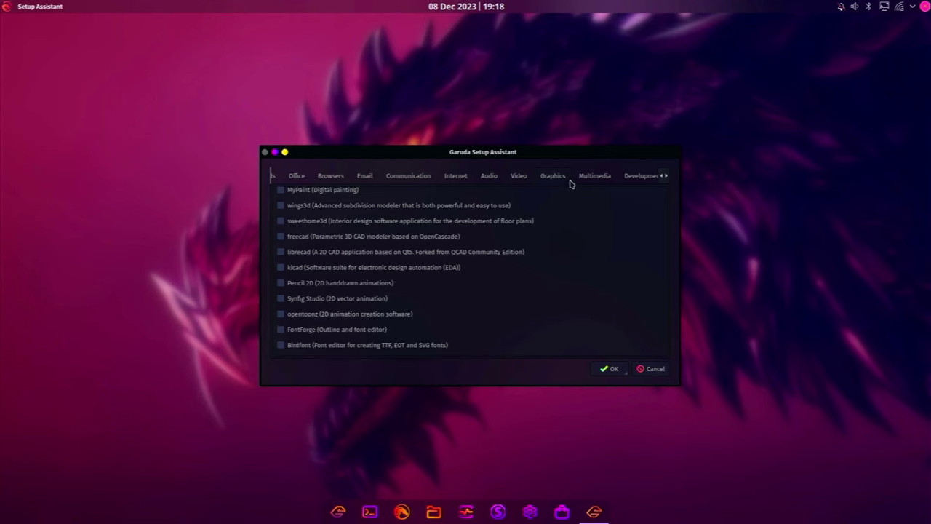
left_click(590, 180)
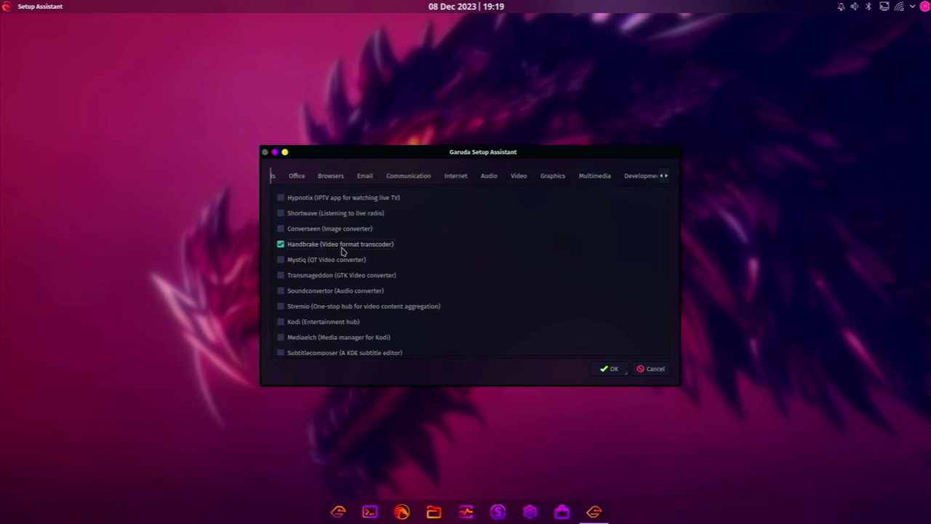
scroll(342, 251, "down", 5)
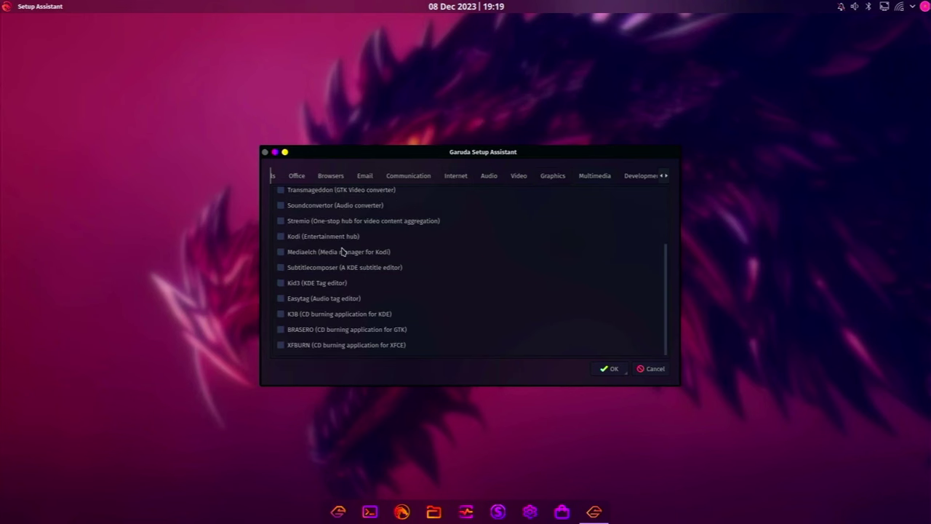
Swap Visual Studio Code (proprietary) for the oss version, then check Virtualization and Other
left_click(667, 177)
left_click(667, 177)
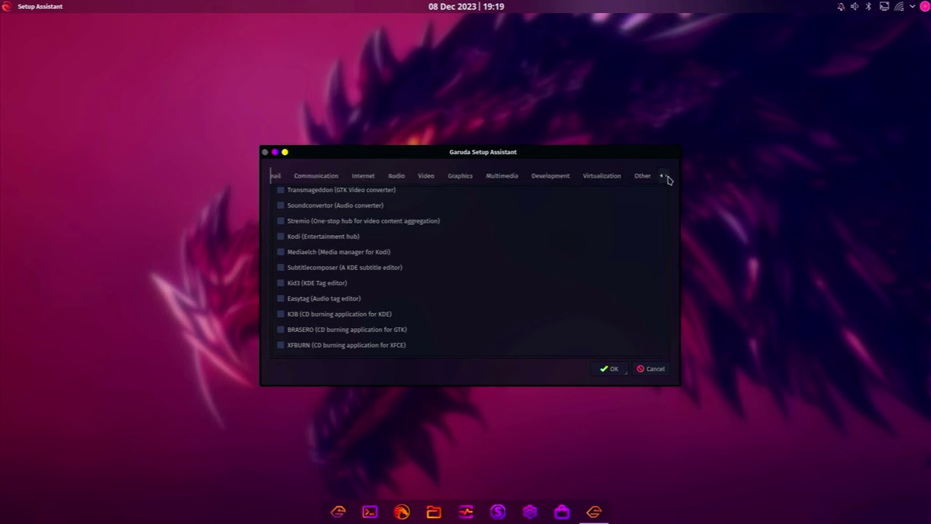
left_click(556, 182)
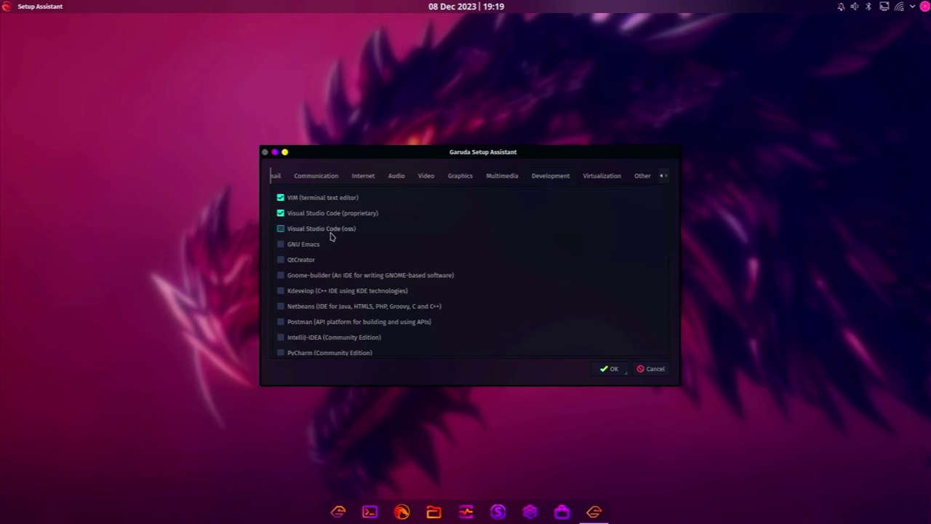
left_click(348, 213)
left_click(331, 228)
scroll(370, 340, "down", 10)
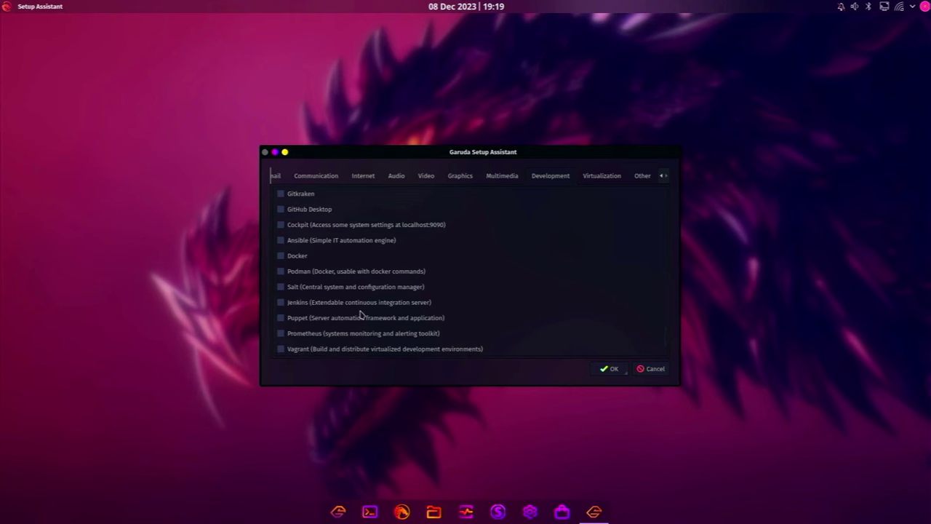
scroll(360, 315, "down", 1)
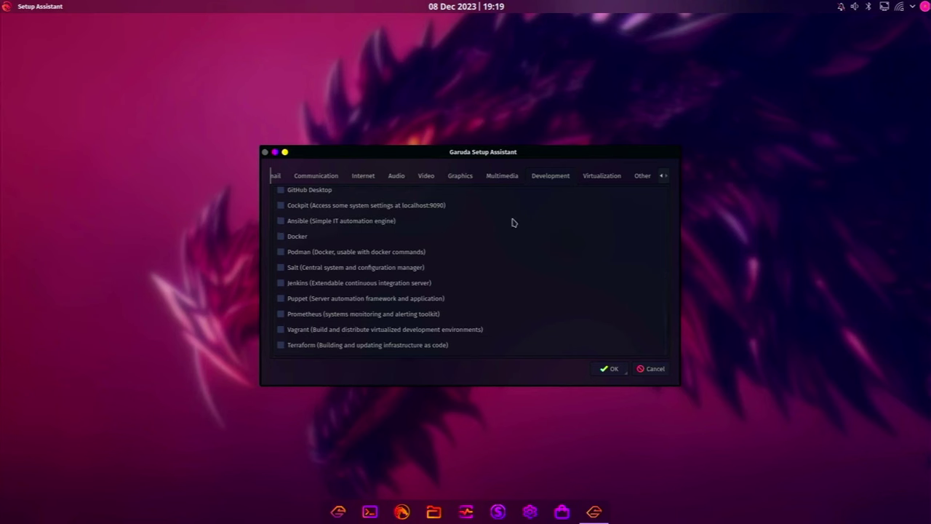
left_click(602, 177)
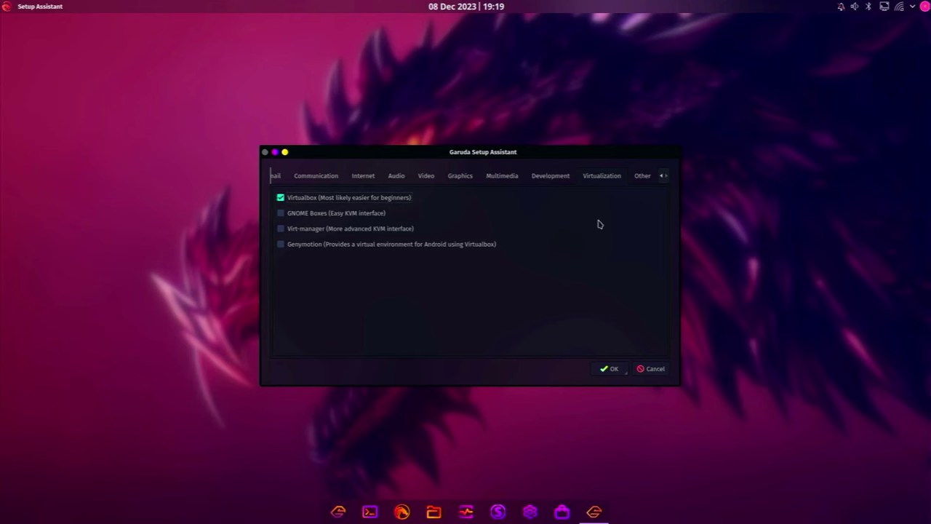
left_click(642, 175)
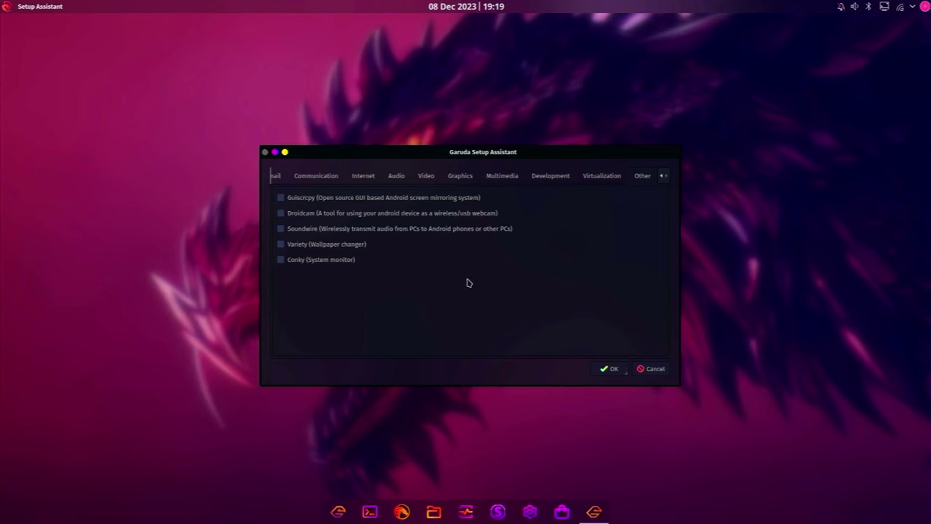
Confirm the app selection and enter the sudo password in Konsole to begin installing
left_click(604, 369)
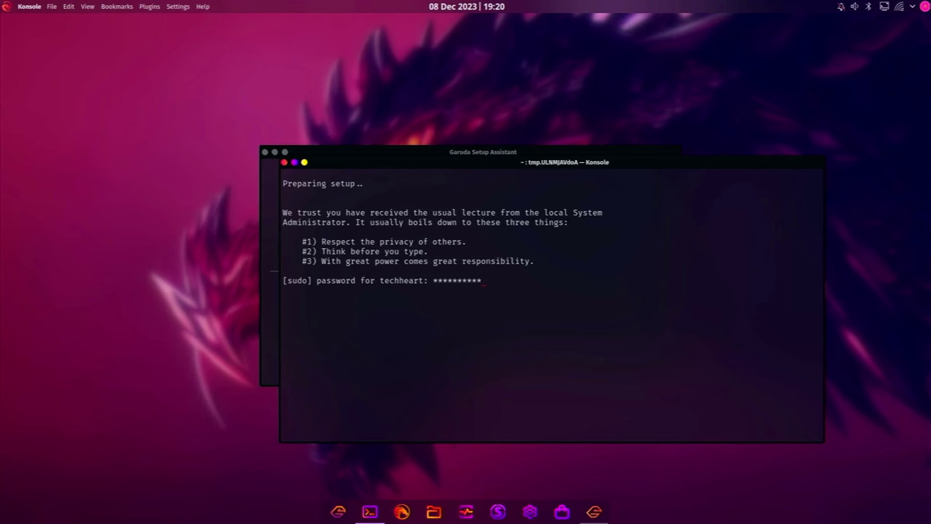
key("Return")
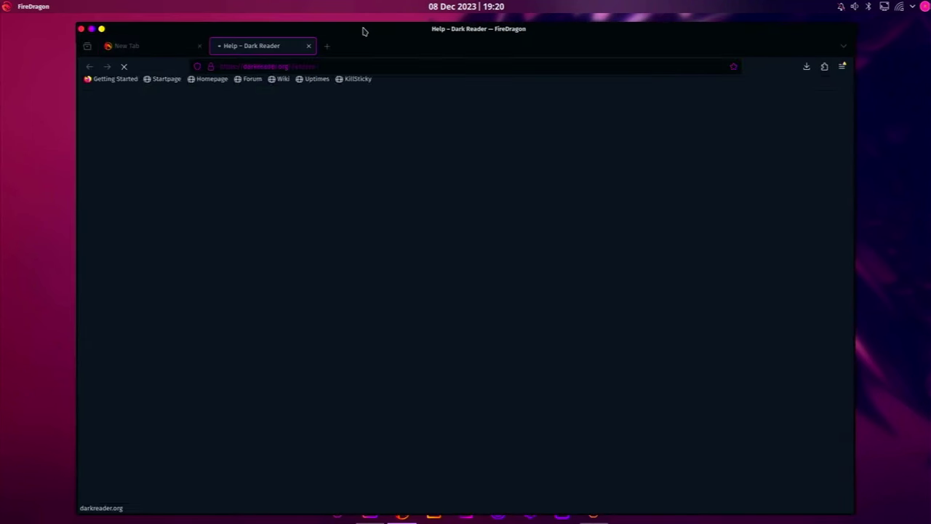
Search 'arch linux virtualbox' in left-tiled FireDragon, read the ArchWiki VirtualBox page, then close the browser
left_click_drag(363, 32, 4, 14)
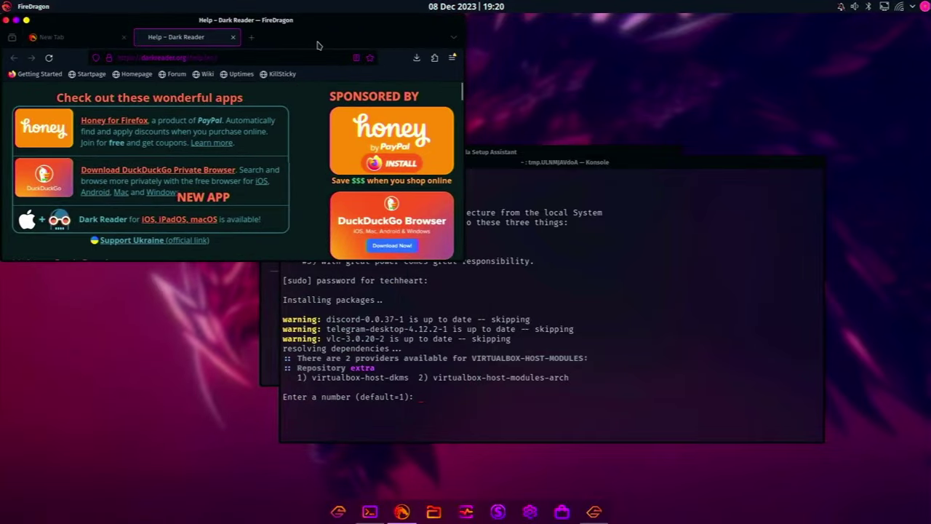
left_click_drag(320, 22, 2, 214)
key("ctrl+l")
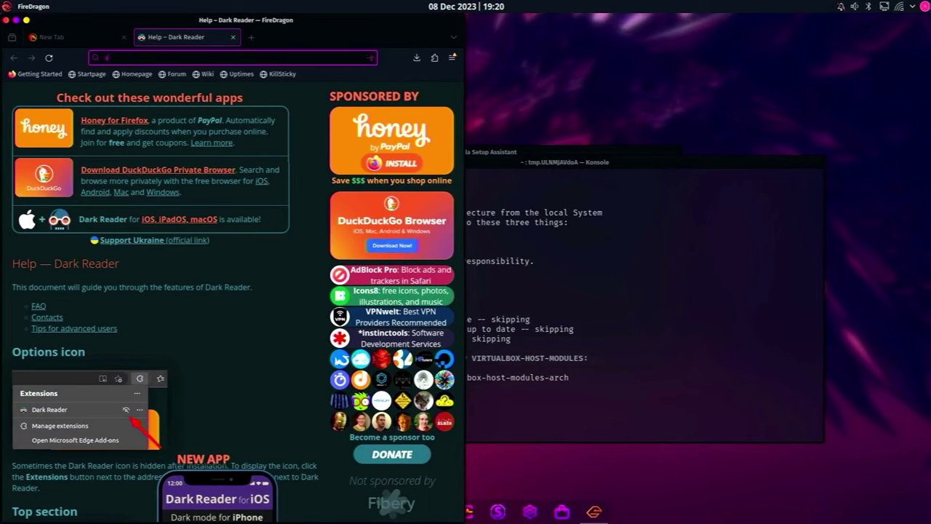
type("arch linux virtua")
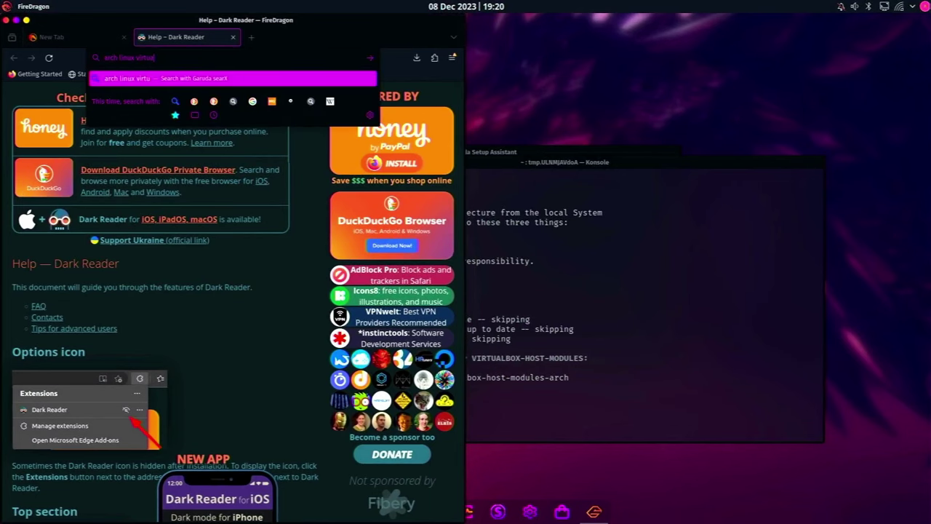
type("lbox")
key("Return")
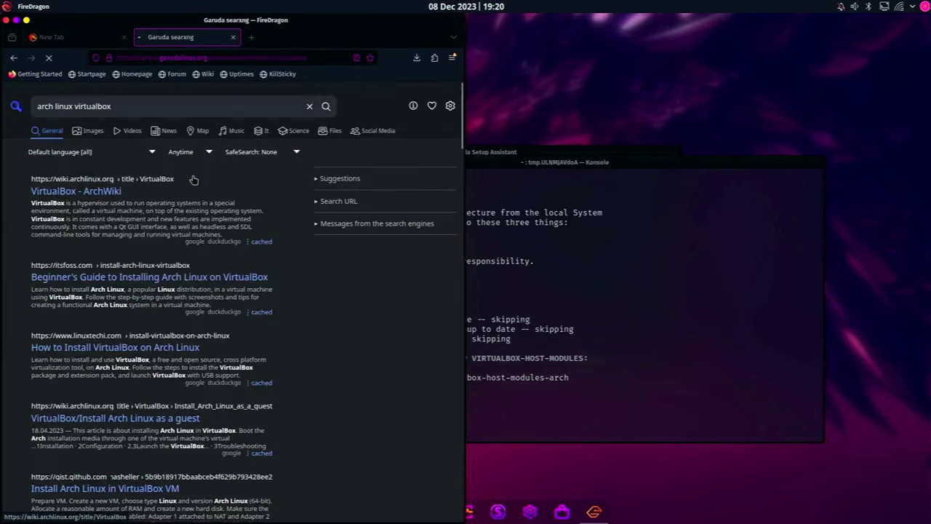
left_click(116, 191)
scroll(197, 236, "down", 5)
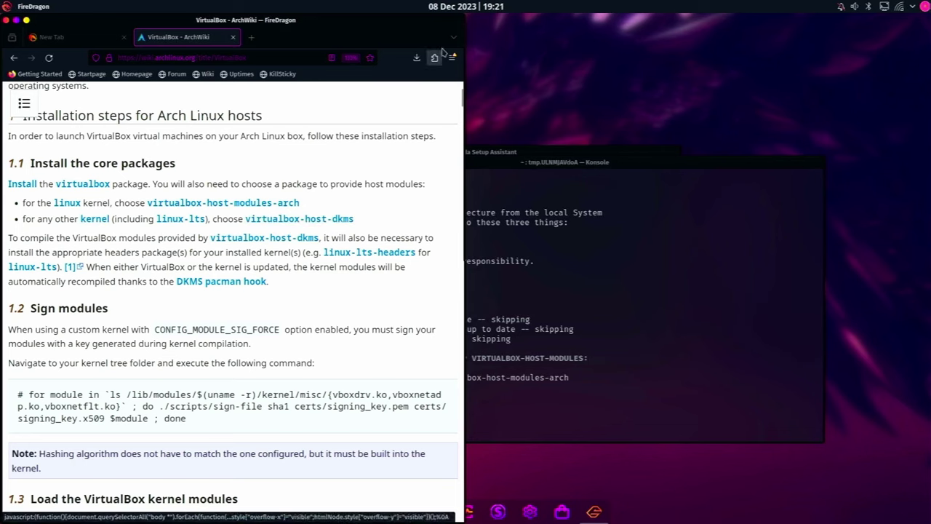
left_click(234, 36)
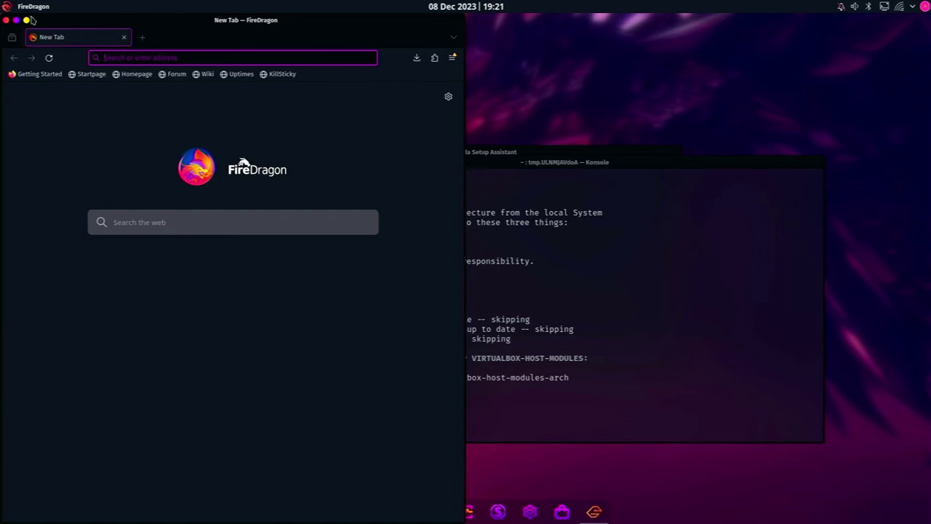
left_click(6, 20)
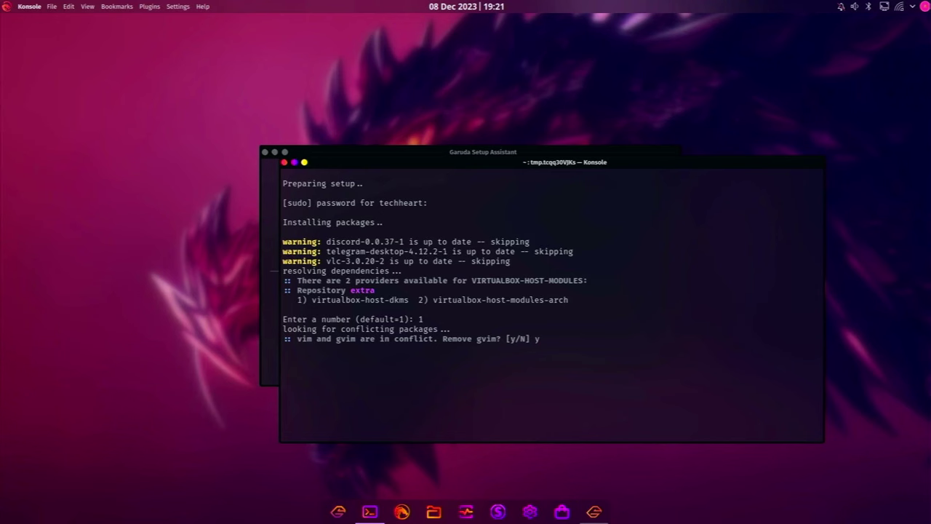
Accept the gvim conflict and install prompts, exit Konsole when finished, and dismiss the Success dialog
key("Return")
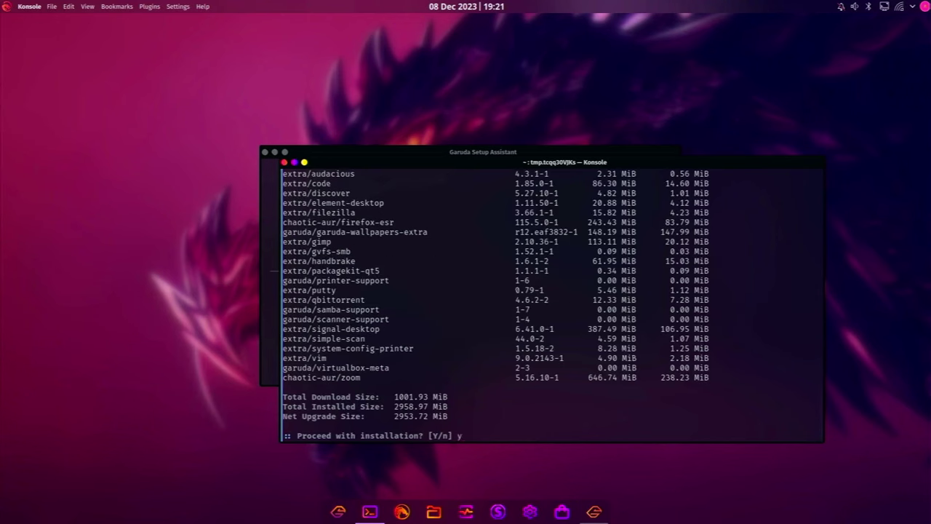
key("Return")
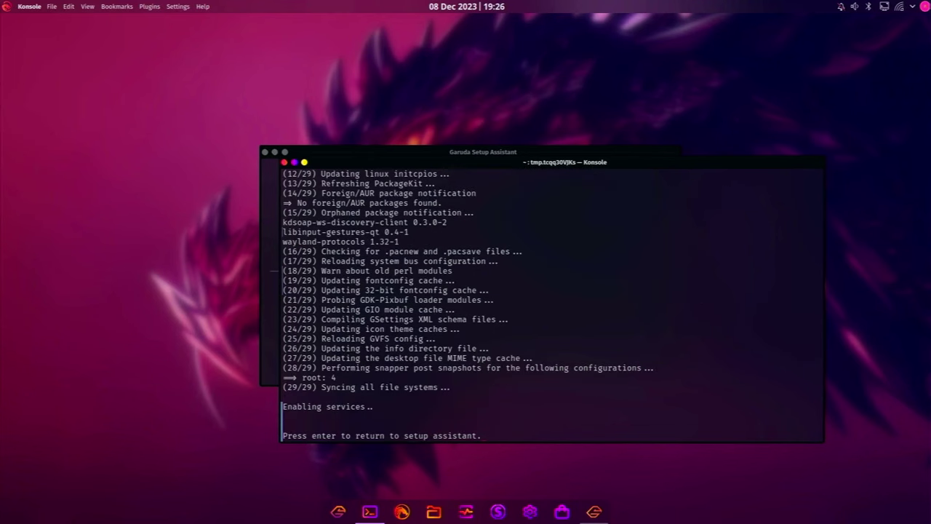
key("Return")
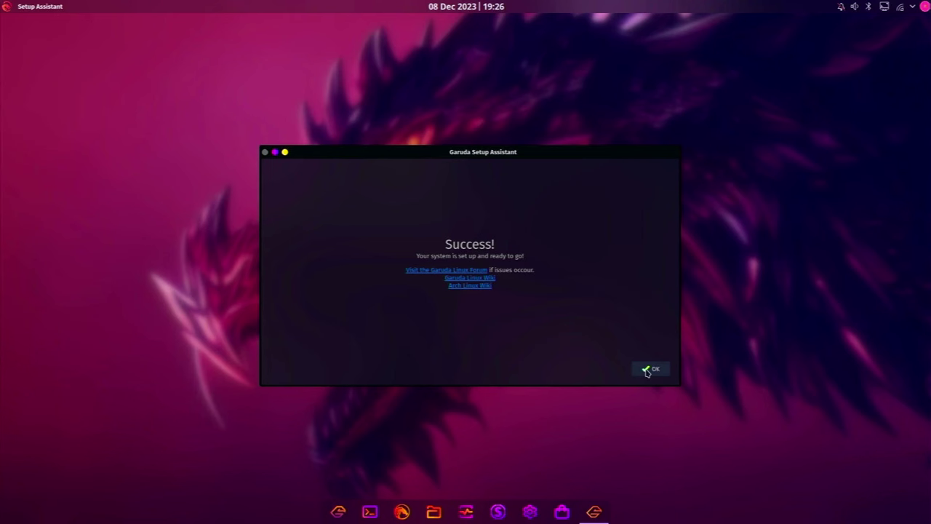
left_click(646, 371)
Open FireDragon snapped to the left half, search 'whonix', and go to whonix.org
left_click(416, 510)
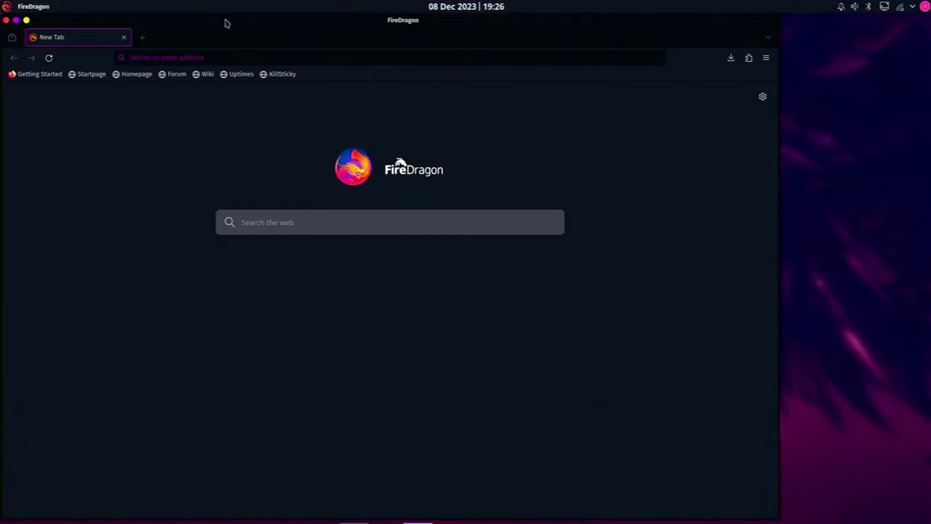
left_click_drag(215, 20, 2, 250)
left_click(170, 55)
type("whonix")
key("Return")
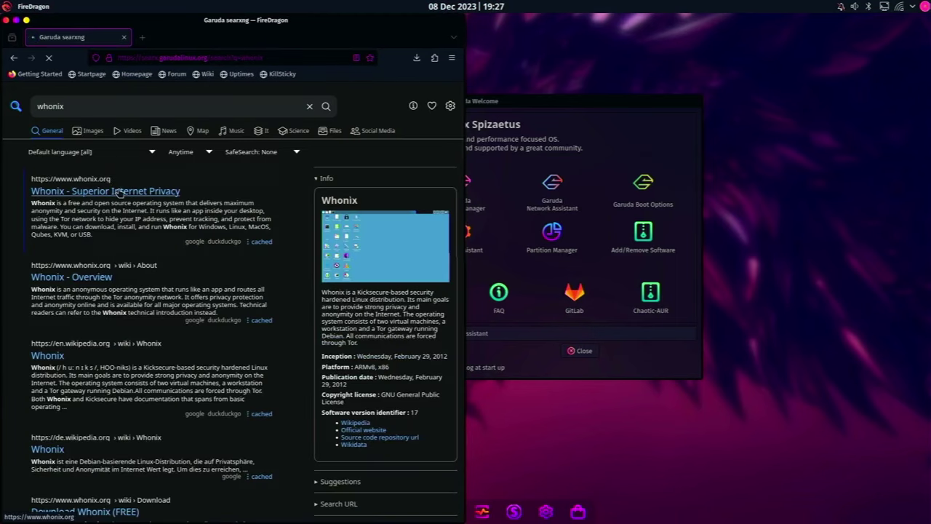
left_click(120, 190)
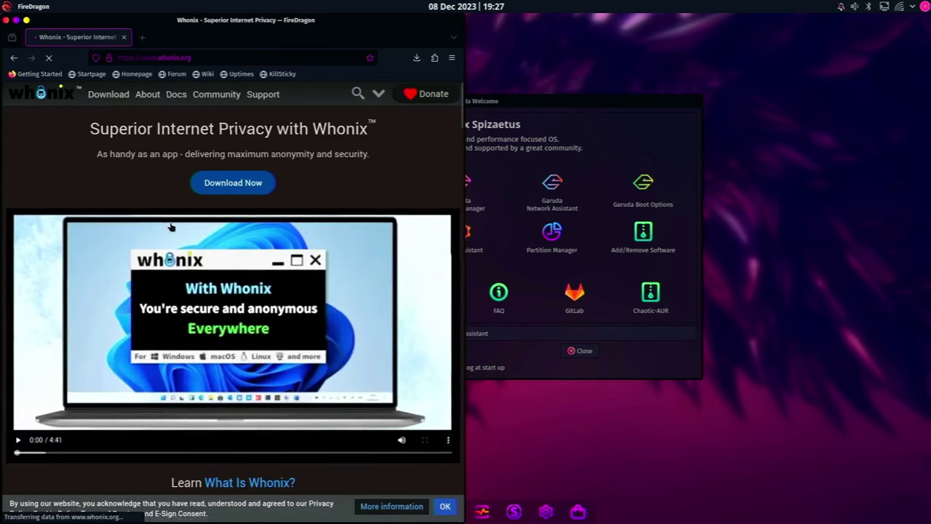
Save the Whonix Xfce VirtualBox image (Whonix-Xfce-17.0.4.5.ova) to Downloads, then minimize the browser
left_click(245, 185)
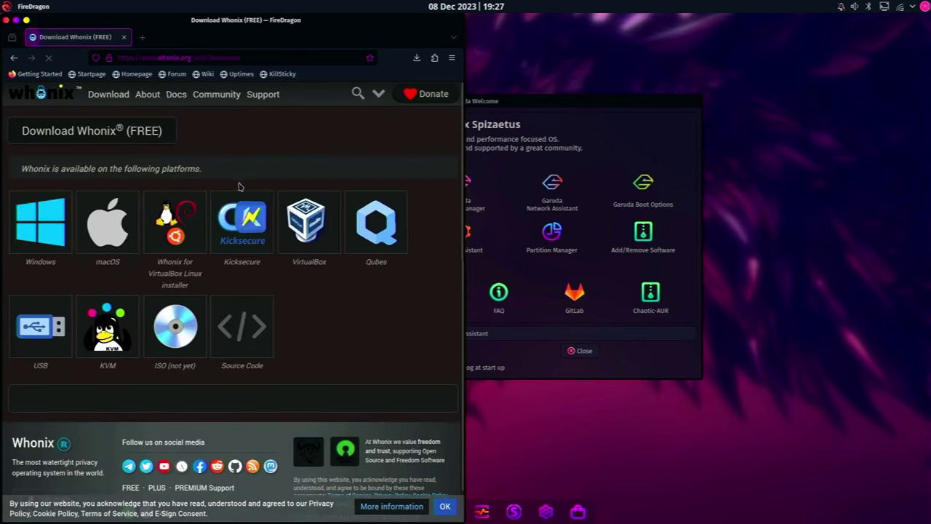
left_click(294, 231)
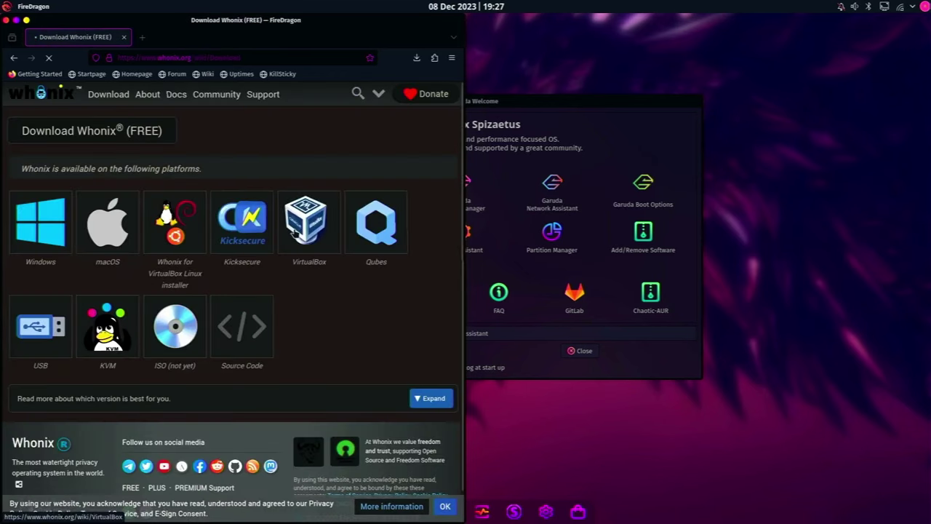
left_click(130, 434)
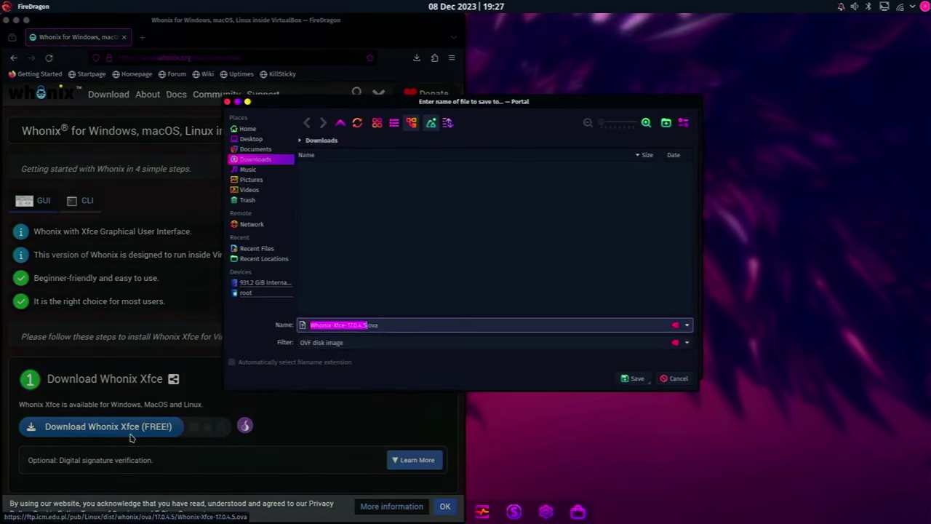
left_click(635, 378)
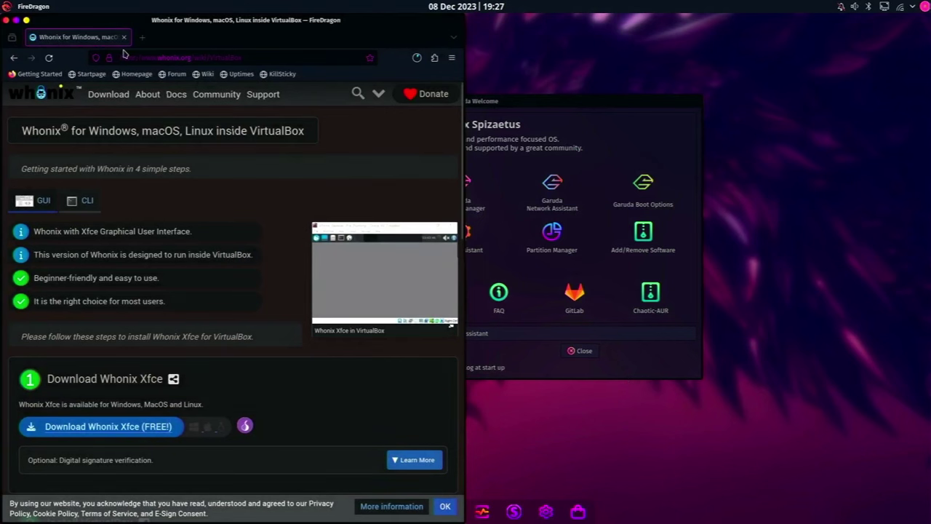
left_click(16, 18)
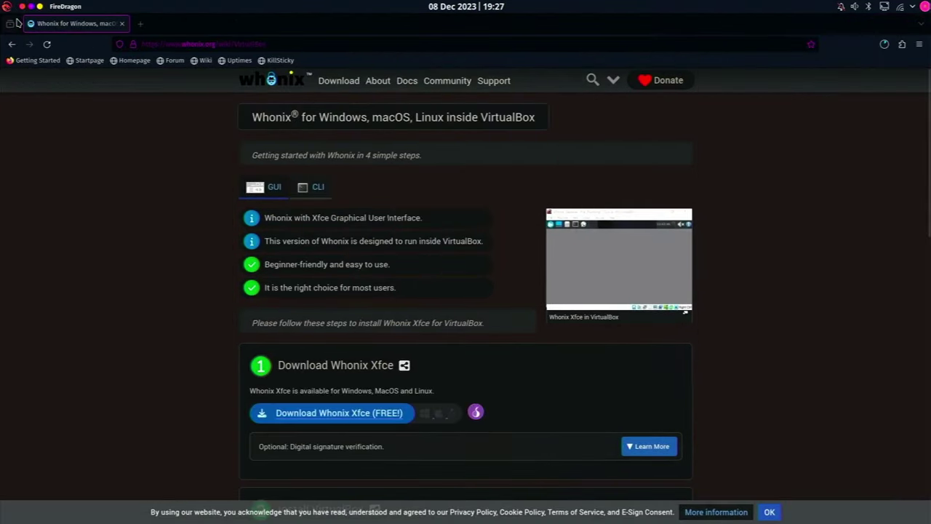
left_click(28, 24)
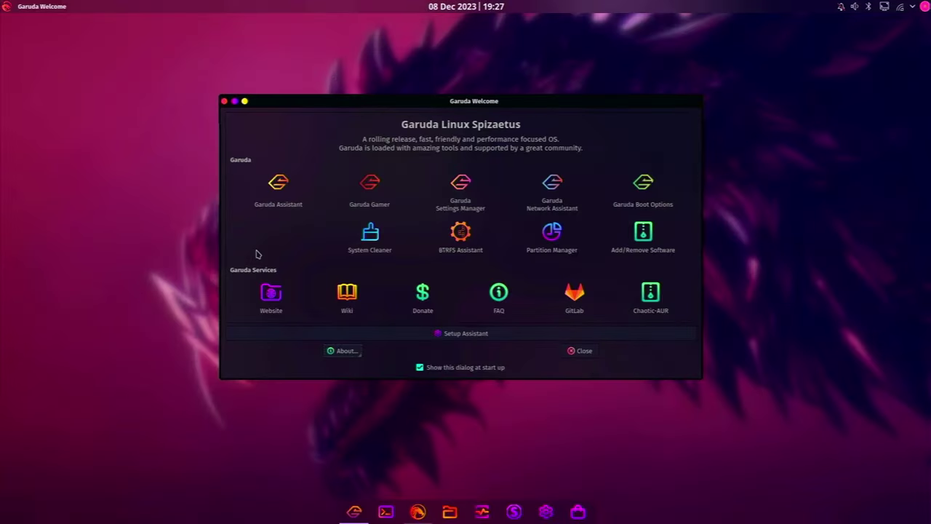
Move the Garuda Welcome window higher and launch Garuda Assistant from it
left_click_drag(487, 106, 483, 46)
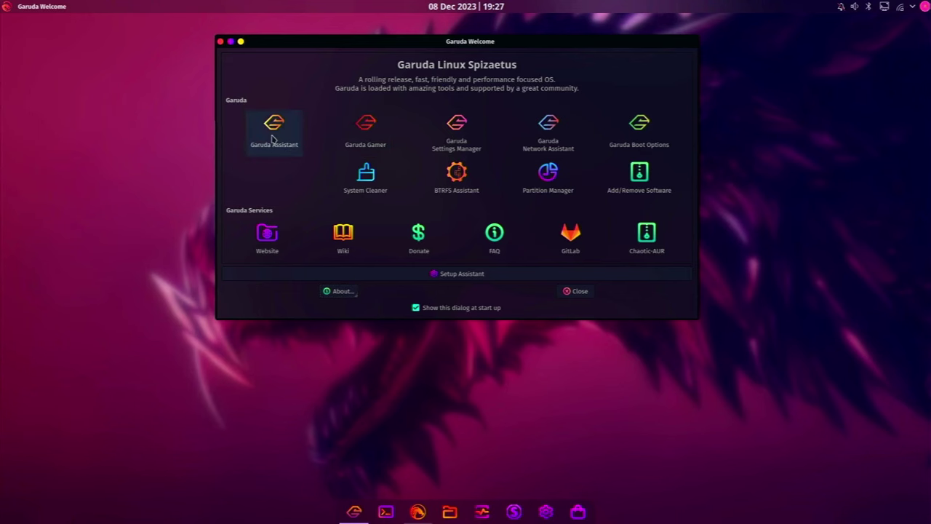
left_click(273, 138)
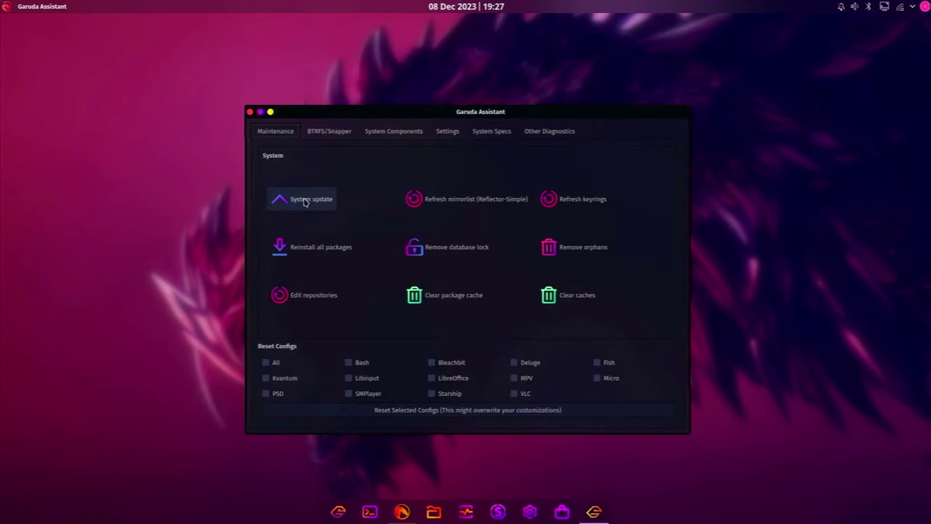
Run System update with the administrator password until 'System updated!', then close the terminal
left_click(305, 202)
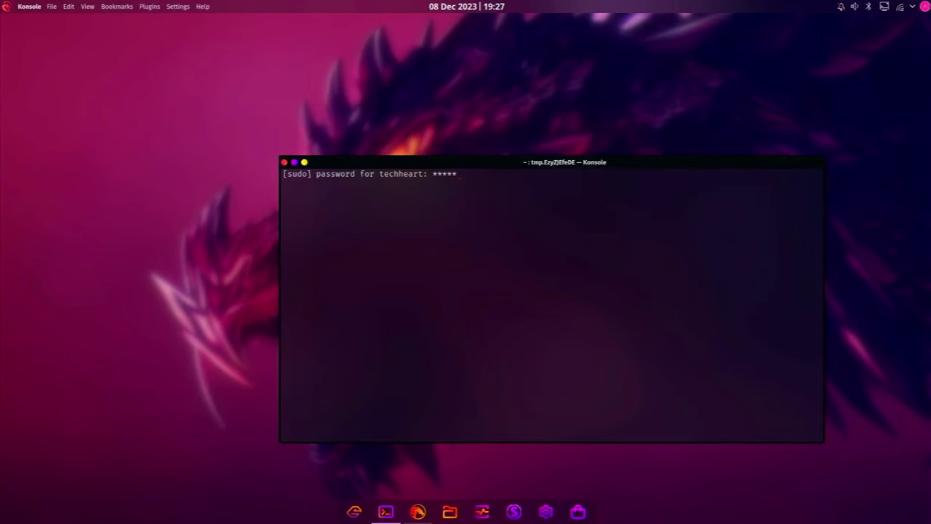
key("Return")
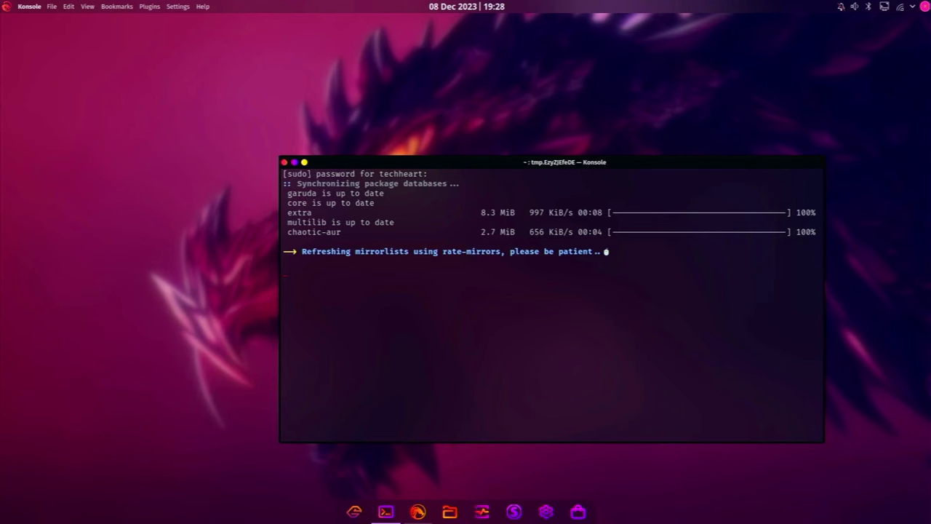
left_click_drag(285, 233, 346, 232)
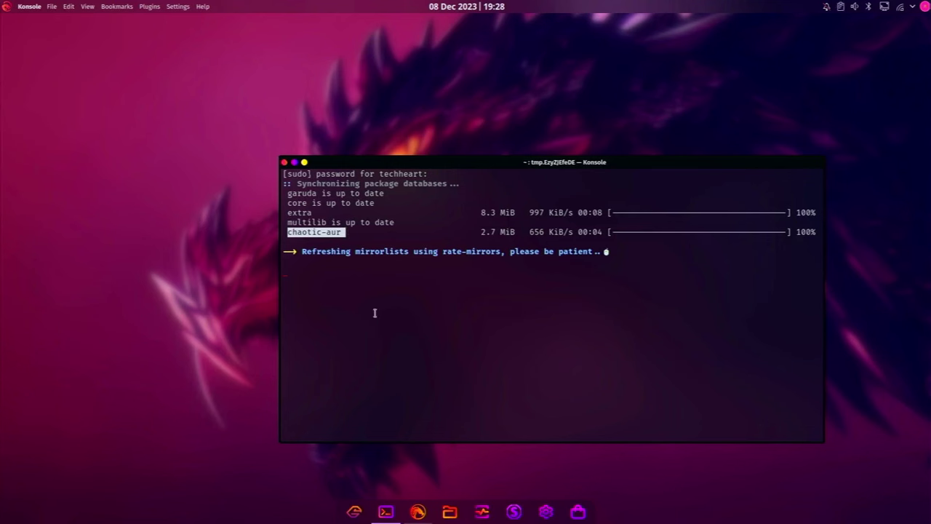
left_click(398, 332)
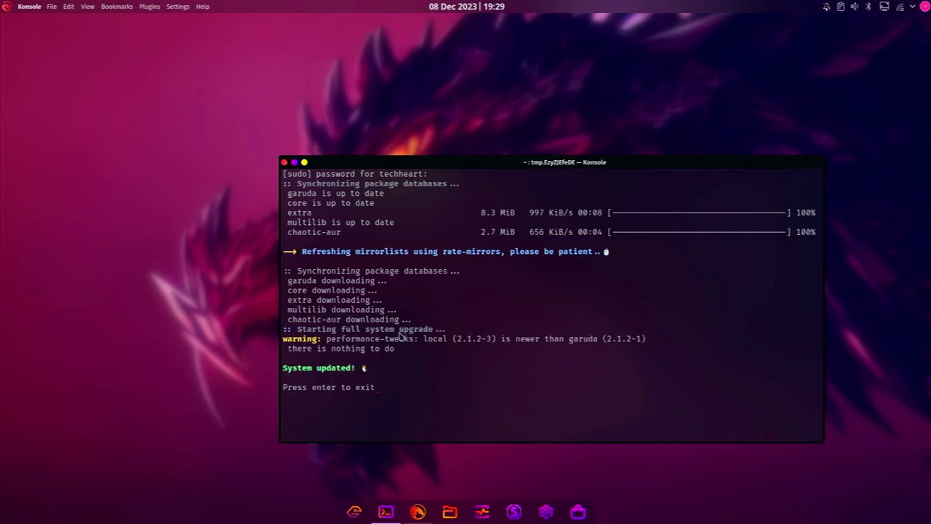
key("Return")
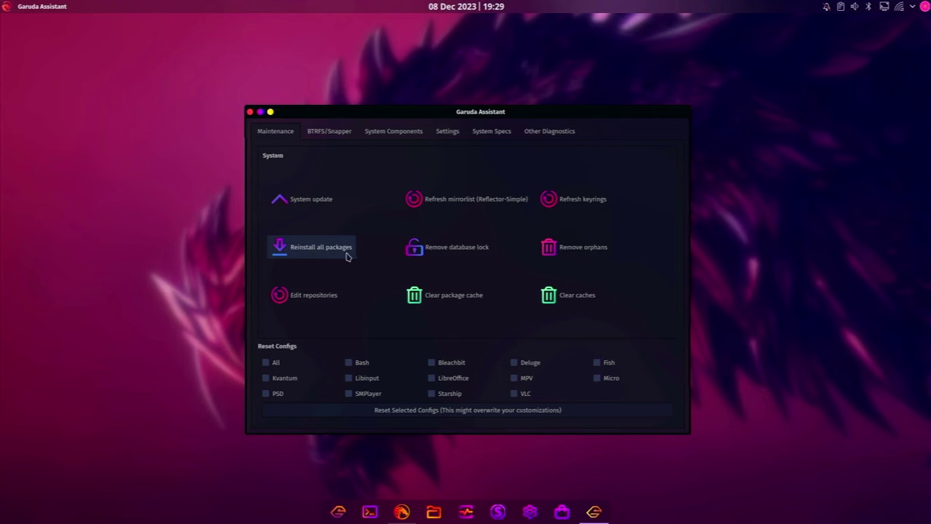
left_click(314, 295)
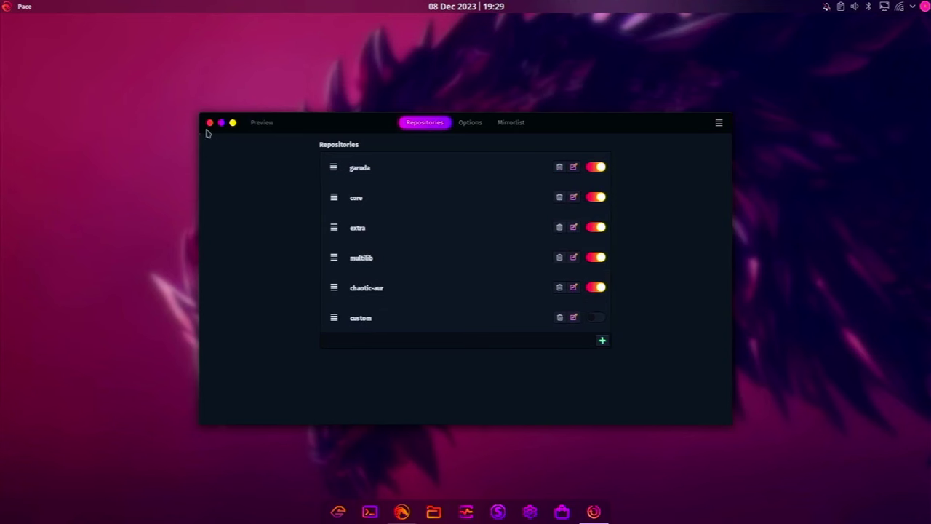
left_click(210, 123)
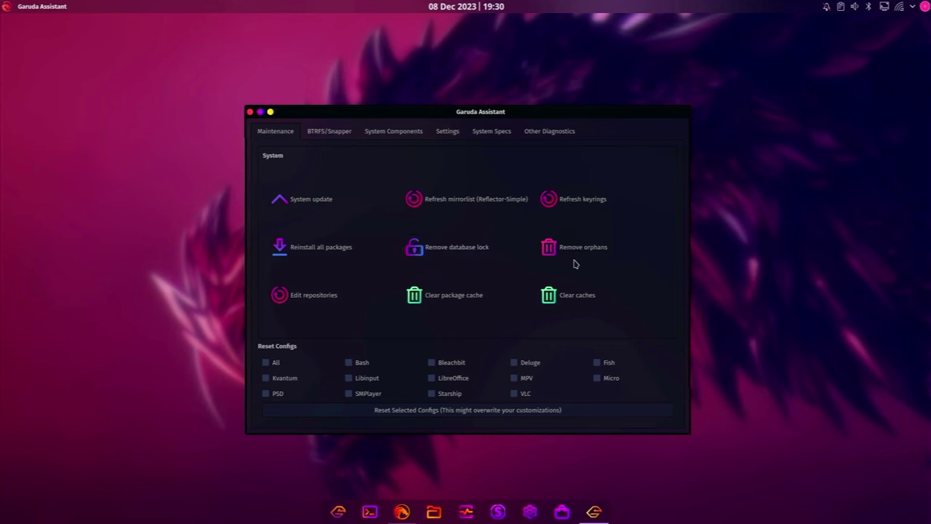
View the BTRFS/Snapper page, then try snapper and snapper ls in a new Konsole
left_click(336, 134)
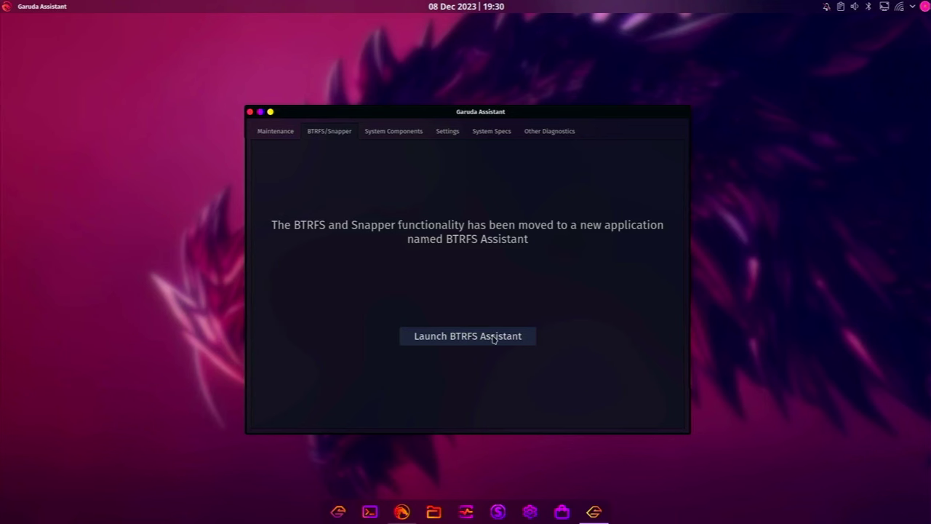
left_click(370, 511)
type("snapper")
key("Return")
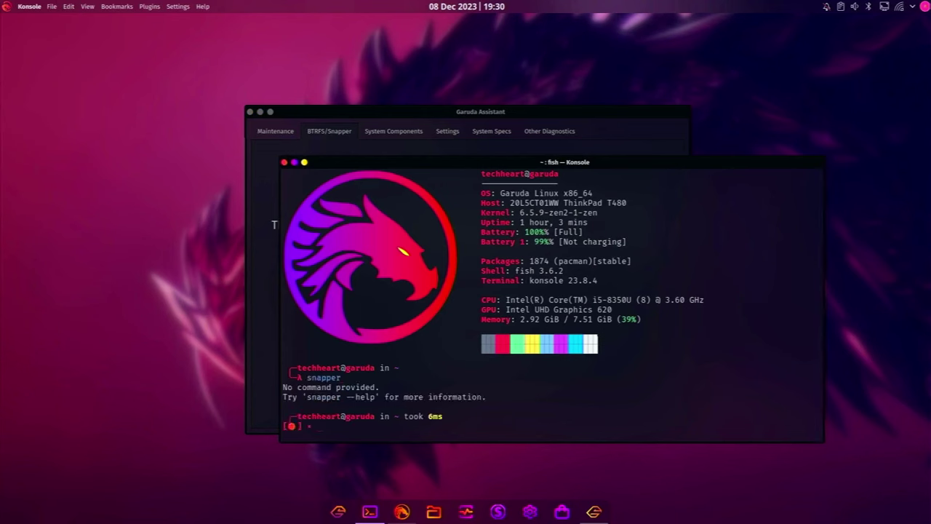
type("clear")
key("Return")
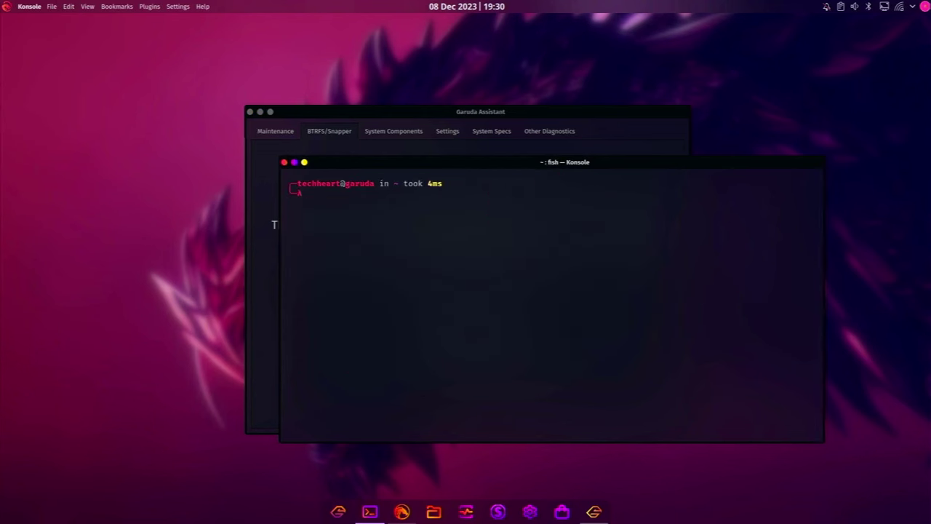
type("snapper ls")
key("Return")
List snapshots 1–4 with sudo snapper ls in a maximized terminal, then exit
type("sudo snapper")
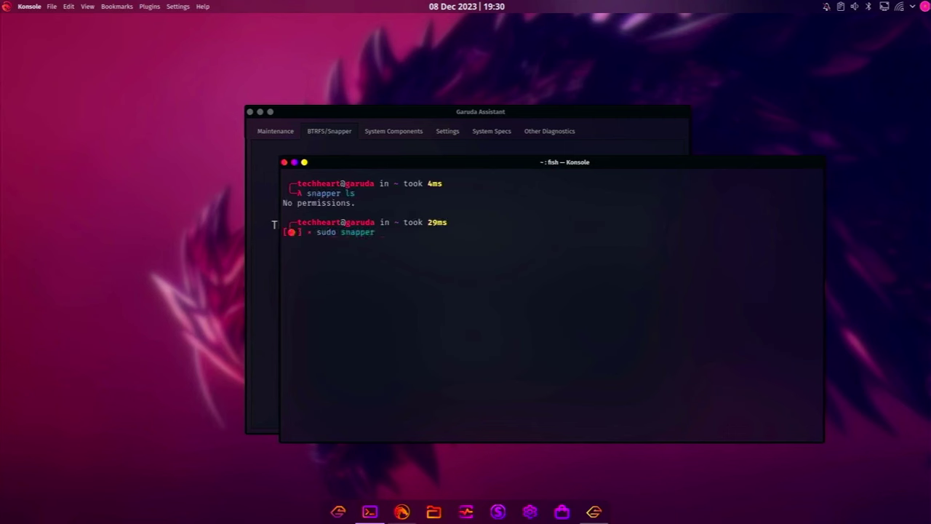
type(" ls")
key("Return")
type("****")
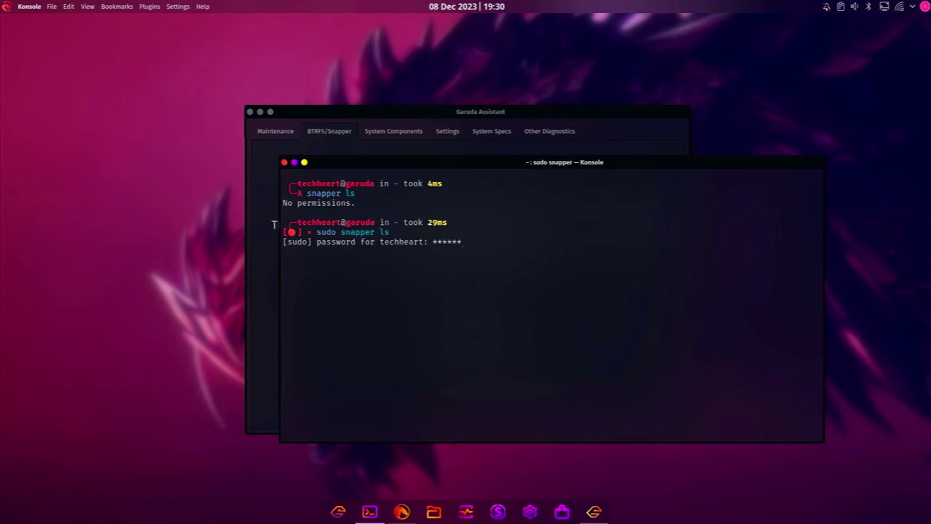
key("Return")
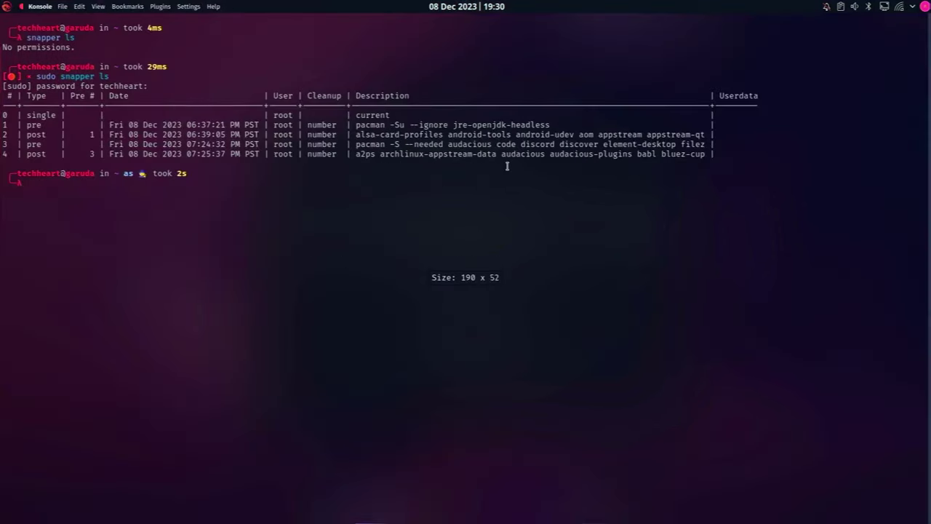
double_click(507, 162)
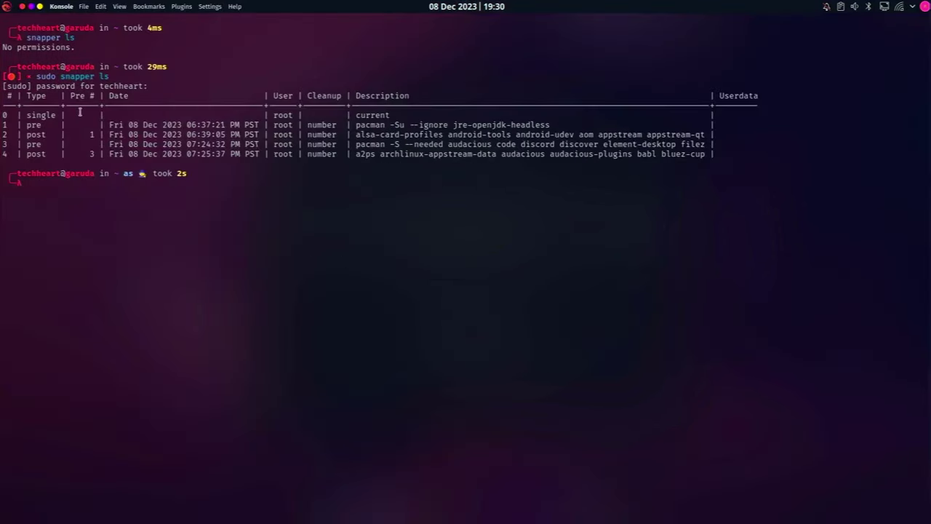
left_click_drag(20, 107, 200, 164)
left_click(318, 149)
type("snapper rm 1 2 3")
key("BackSpace")
key("BackSpace")
key("BackSpace")
key("BackSpace")
key("BackSpace")
key("BackSpace")
key("BackSpace")
key("BackSpace")
key("BackSpace")
key("BackSpace")
key("BackSpace")
key("BackSpace")
key("BackSpace")
key("BackSpace")
key("BackSpace")
key("BackSpace")
type("exit")
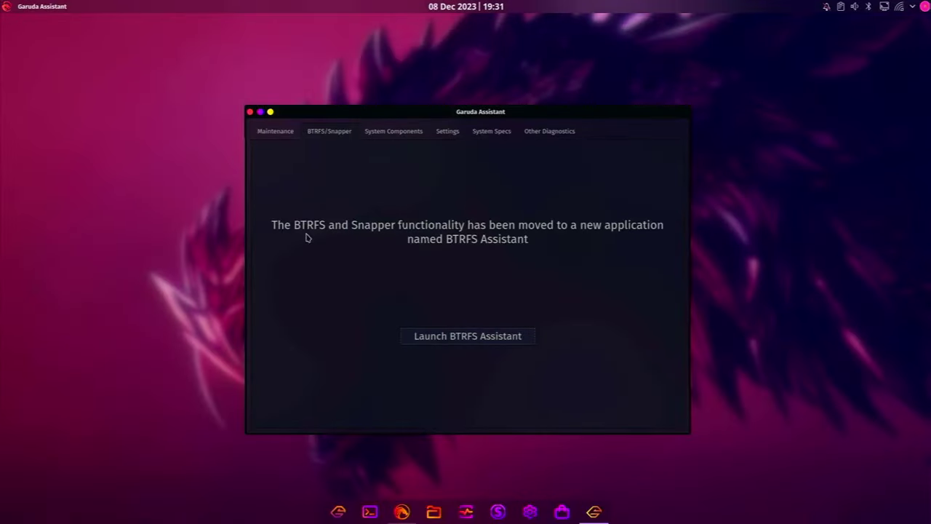
Launch Btrfs Assistant with the password and apply weekly balance, scrub and defrag maintenance
left_click(472, 336)
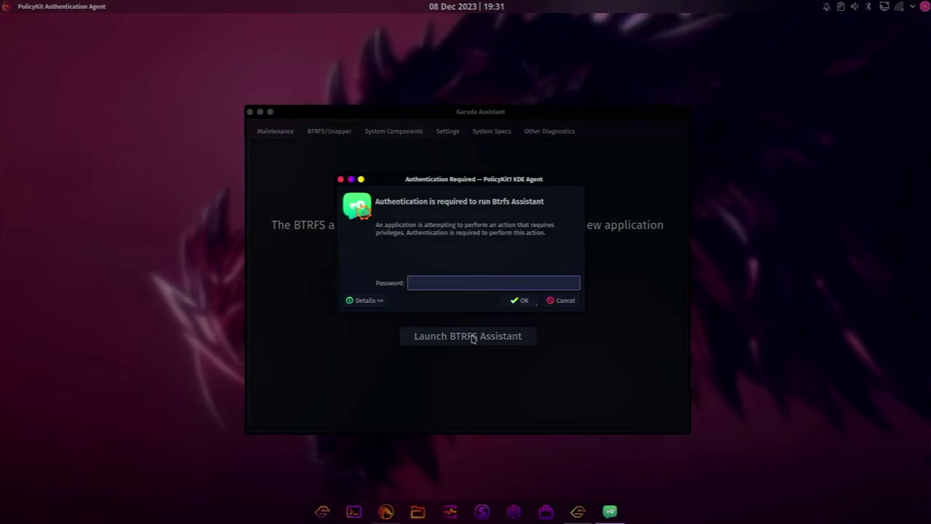
type("•••••••••••")
key("Return")
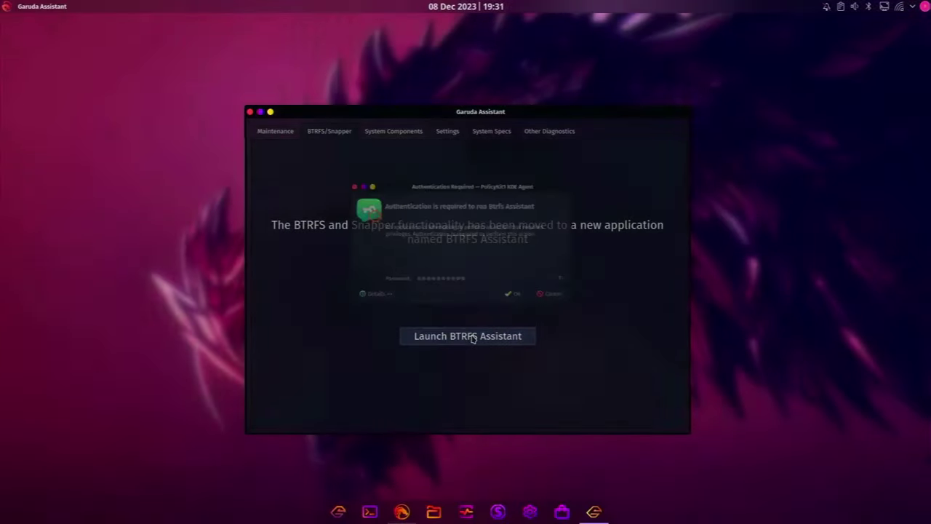
left_click_drag(541, 125, 507, 56)
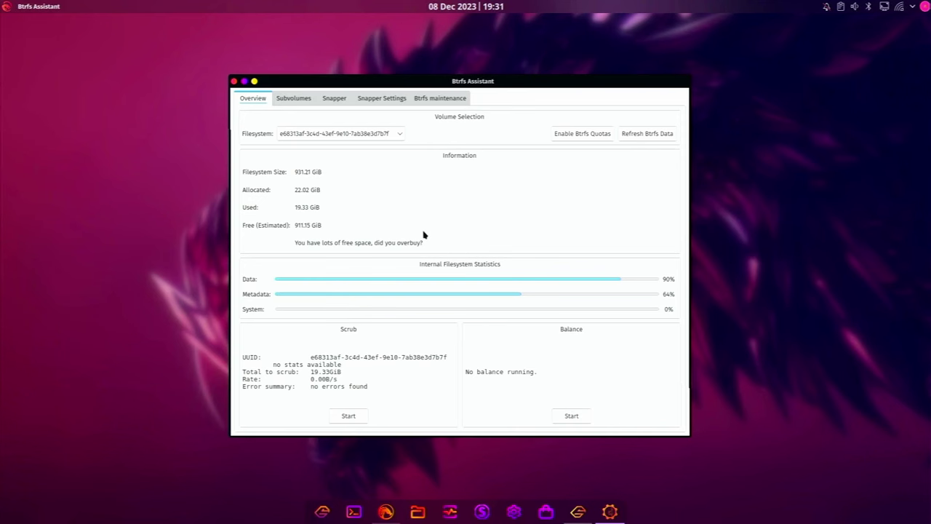
left_click(447, 102)
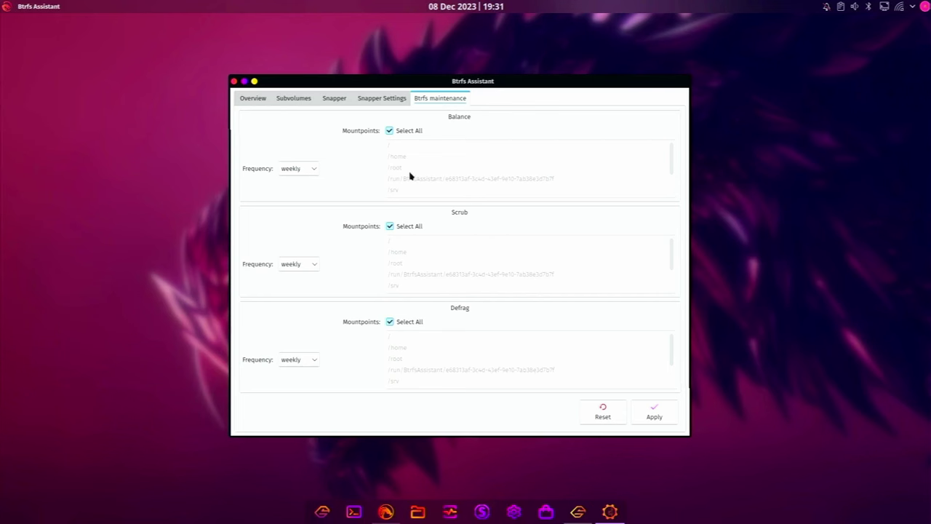
left_click(656, 416)
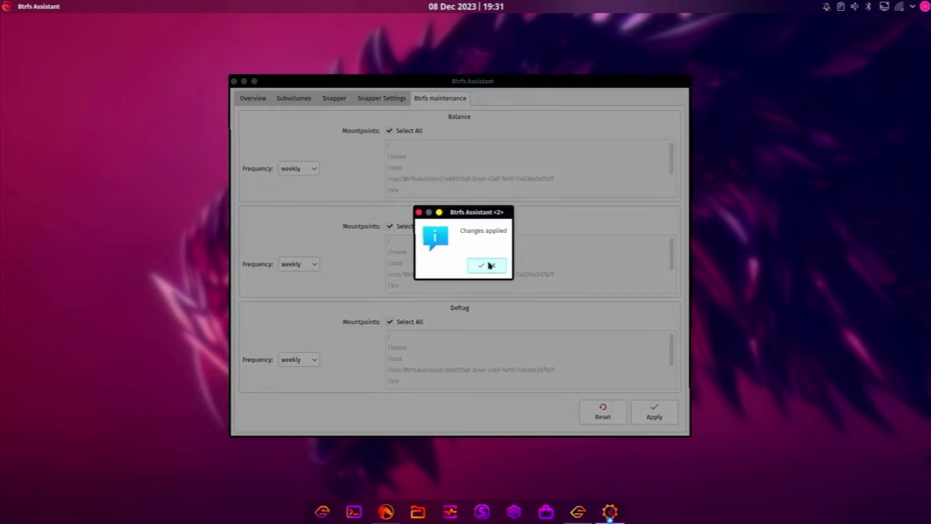
left_click(488, 266)
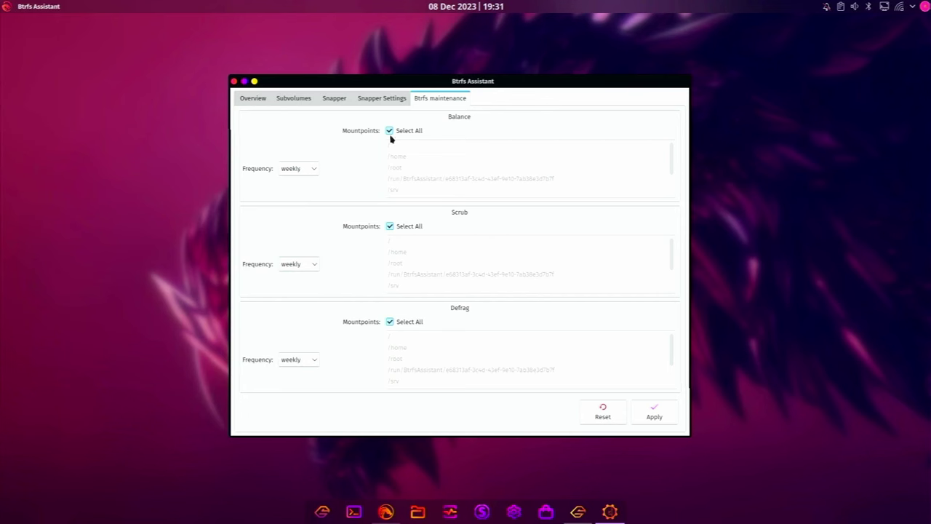
Enable timeline snapshots for root (5 hourly, 7 daily), save, and apply the systemd changes
left_click(378, 106)
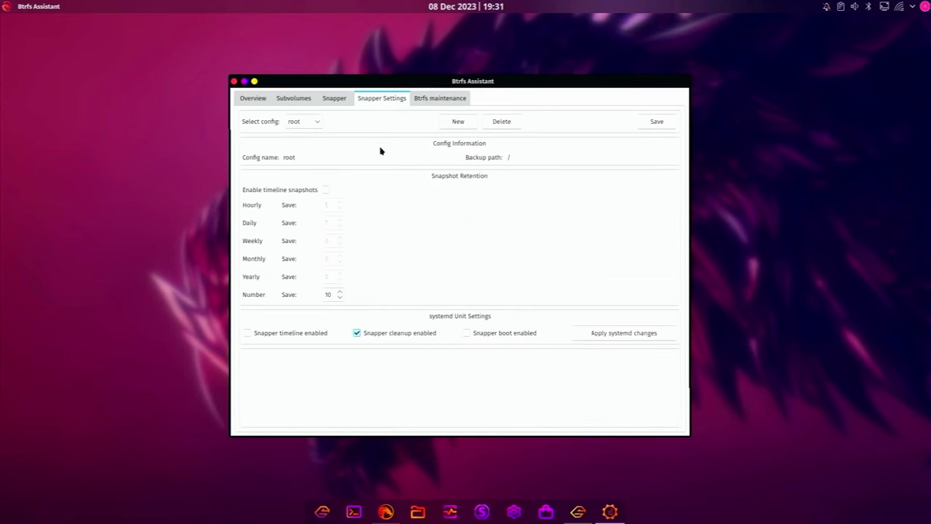
left_click(326, 190)
left_click(655, 122)
left_click(486, 265)
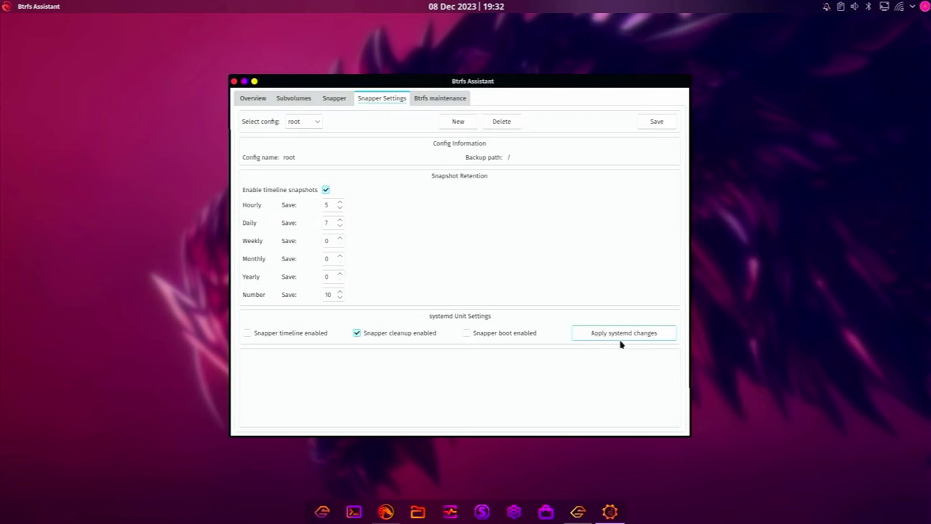
left_click(623, 338)
left_click(489, 266)
Browse the snapshot and subvolume lists, ending on the 931.21 GiB filesystem Overview
left_click(334, 99)
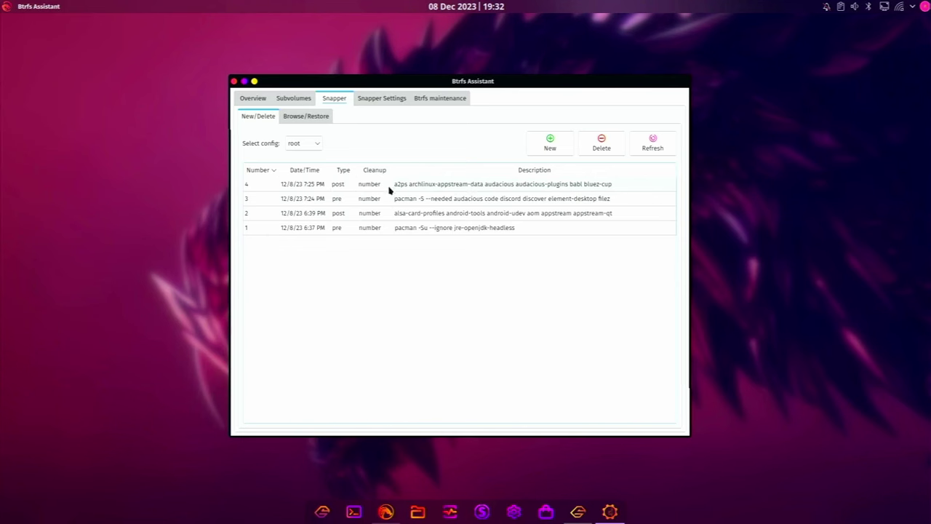
left_click(294, 99)
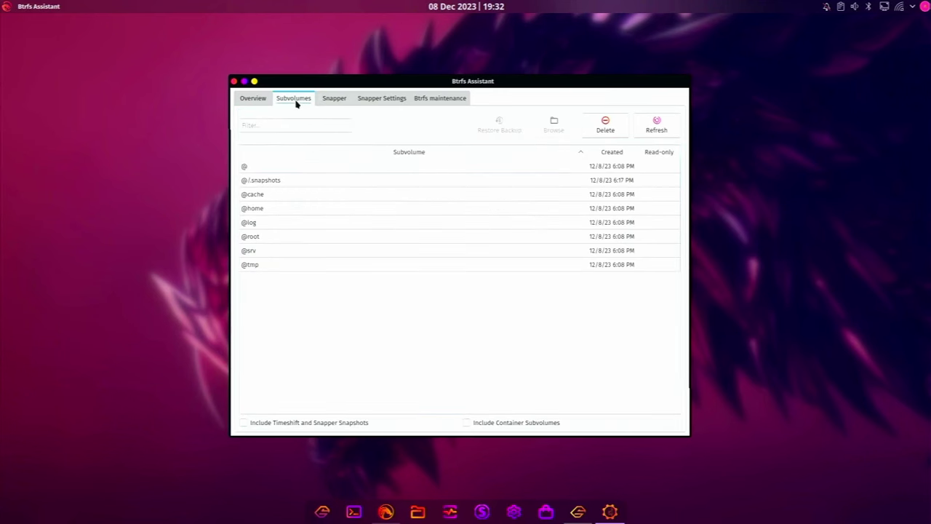
left_click(255, 100)
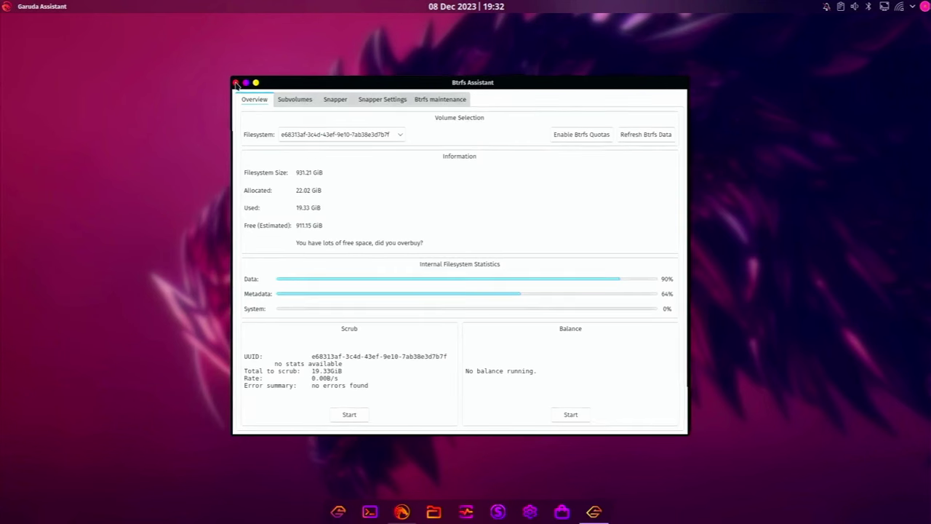
Close Btrfs Assistant and scroll through Garuda Assistant's System Components checklist
left_click(238, 85)
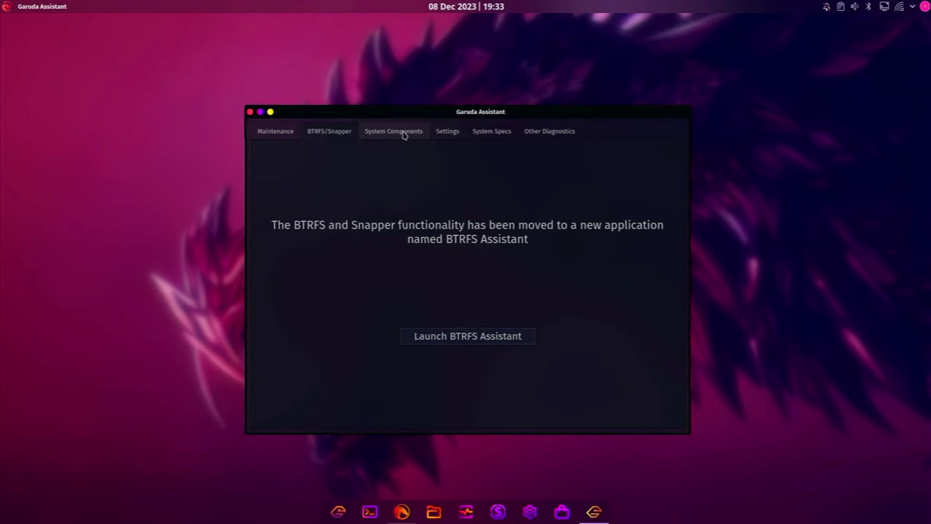
left_click(402, 135)
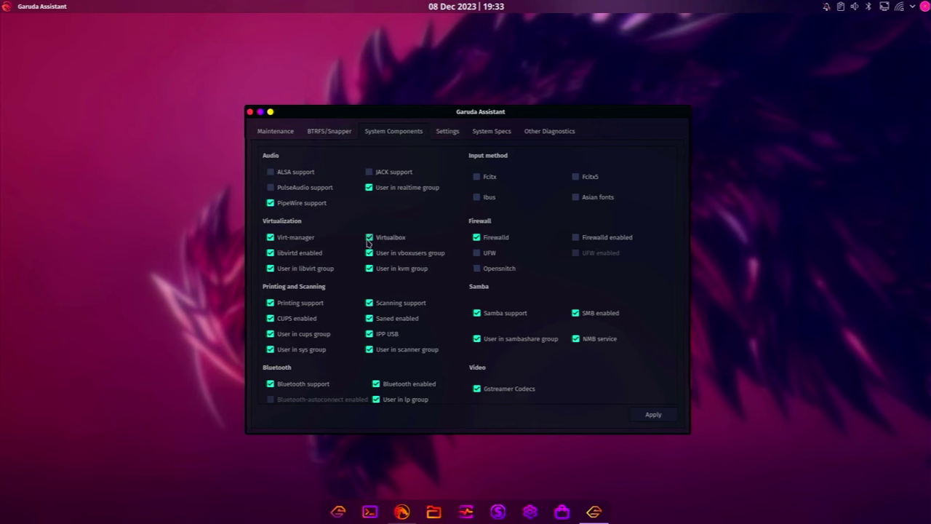
scroll(356, 305, "down", 3)
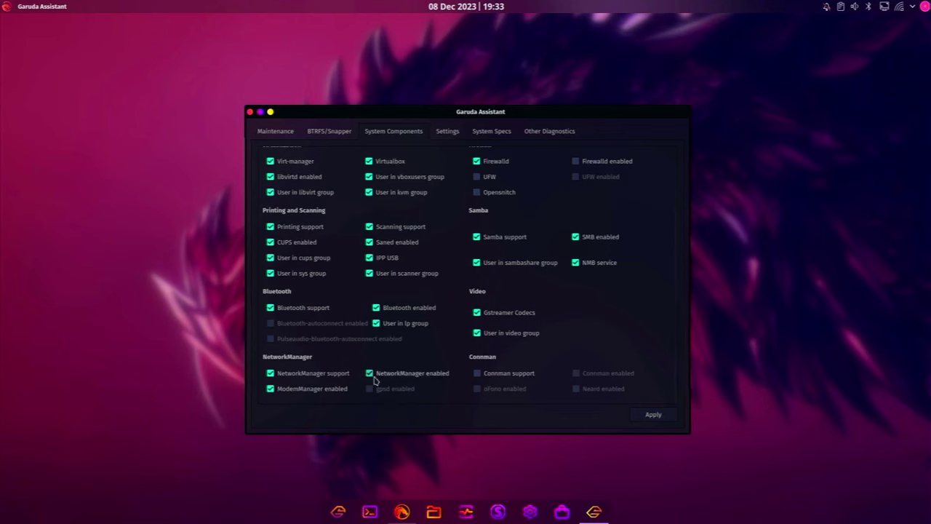
scroll(521, 201, "up", 3)
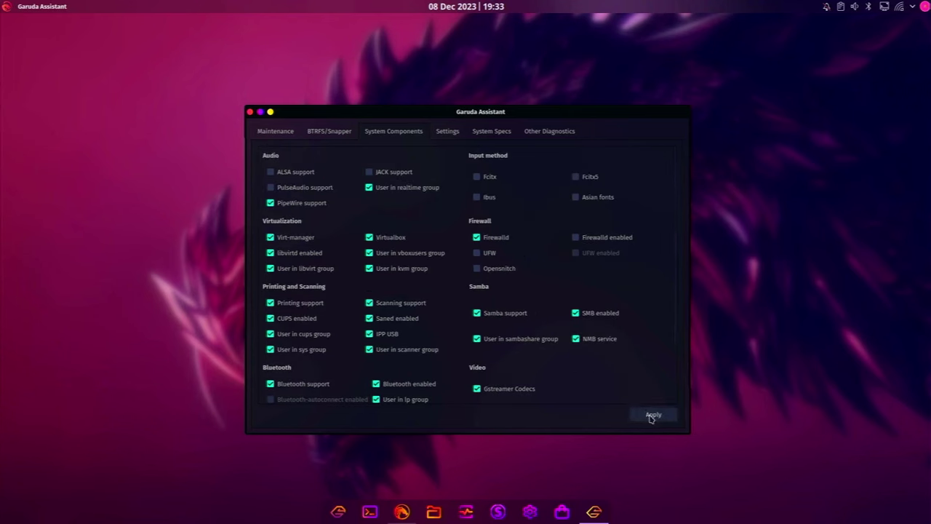
Show the Settings tab keeping bash as default shell, with a Konsole window placed lower left
left_click(442, 131)
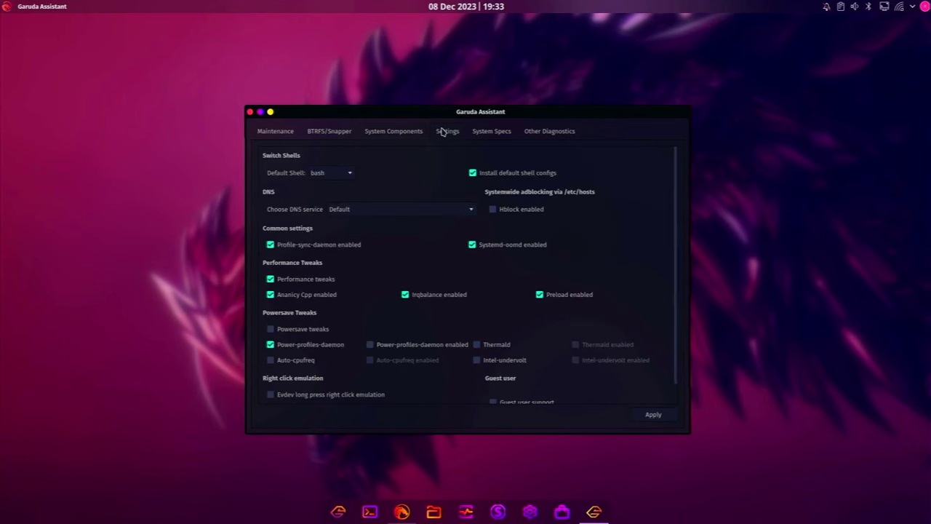
left_click(343, 178)
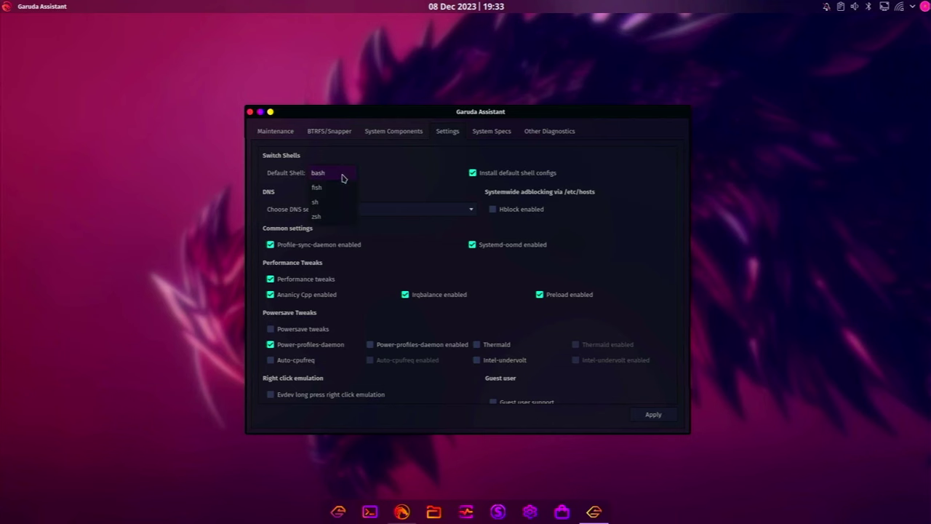
left_click(343, 178)
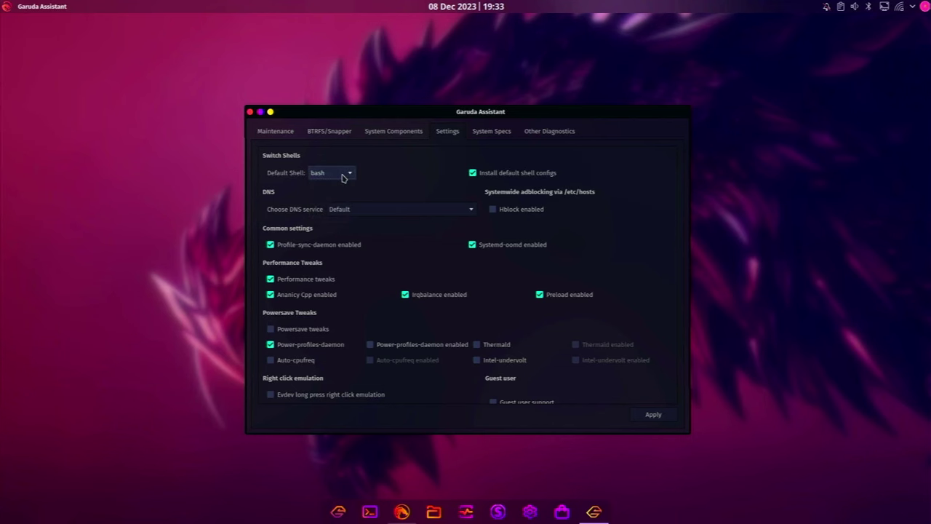
left_click(369, 511)
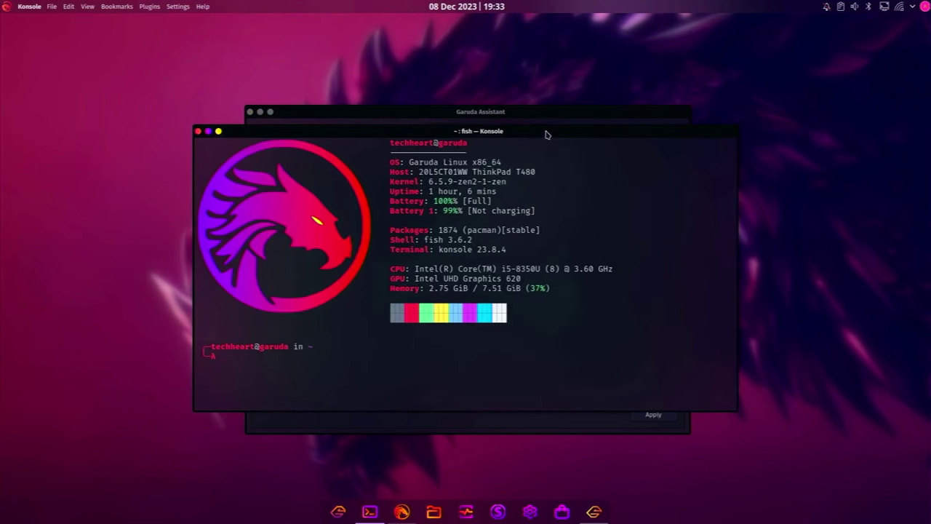
left_click_drag(545, 133, 373, 224)
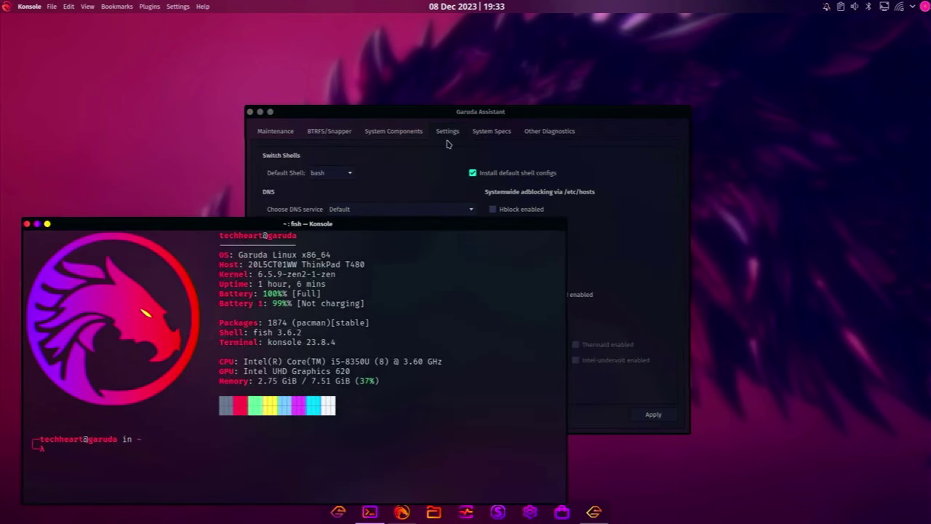
left_click(484, 113)
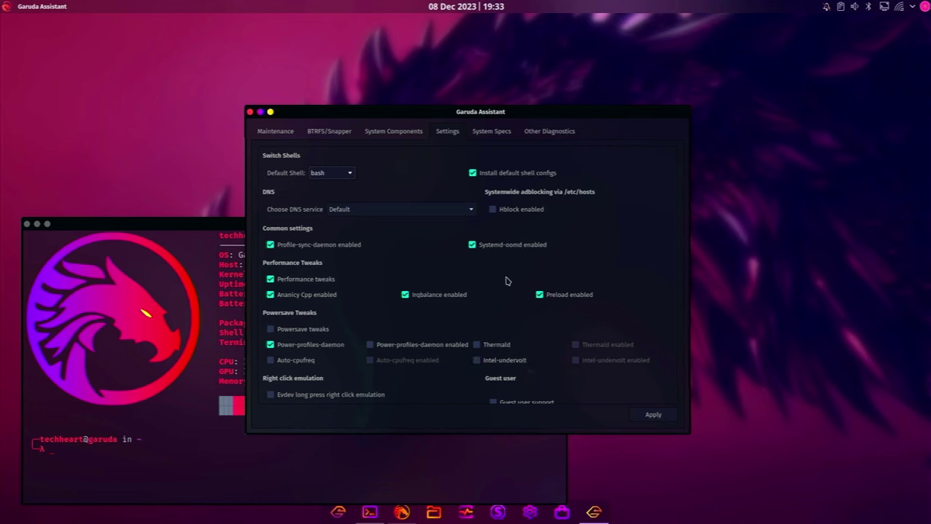
Copy the System Specs report for the forum, check Other Diagnostics, and return to Maintenance
left_click(491, 135)
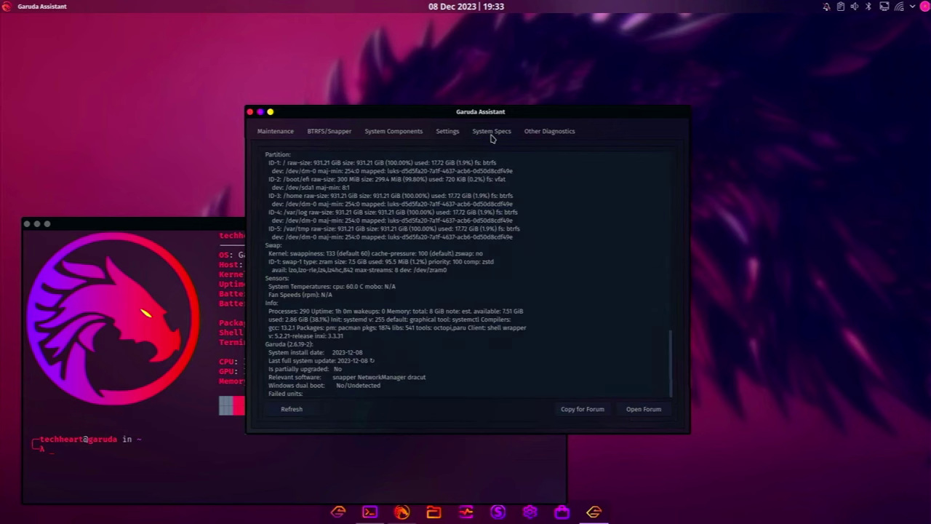
left_click_drag(268, 155, 402, 386)
left_click(402, 385)
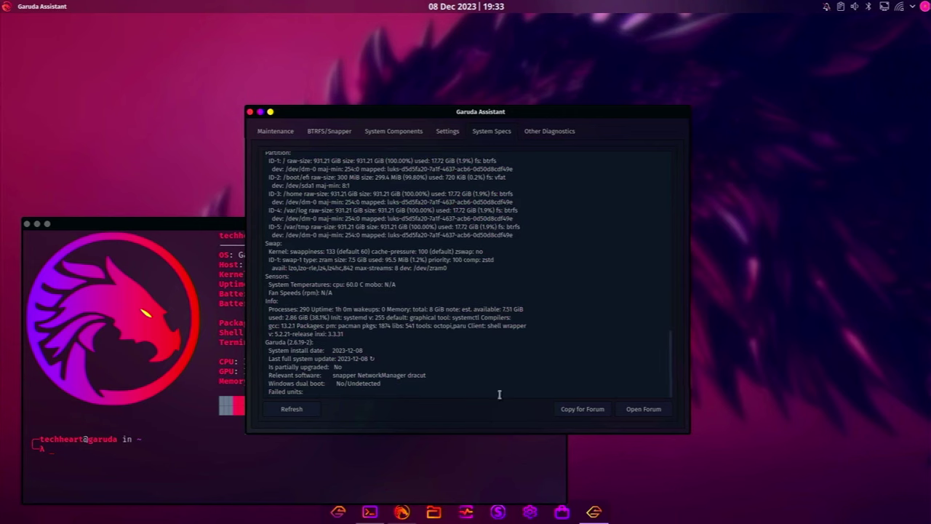
left_click(595, 415)
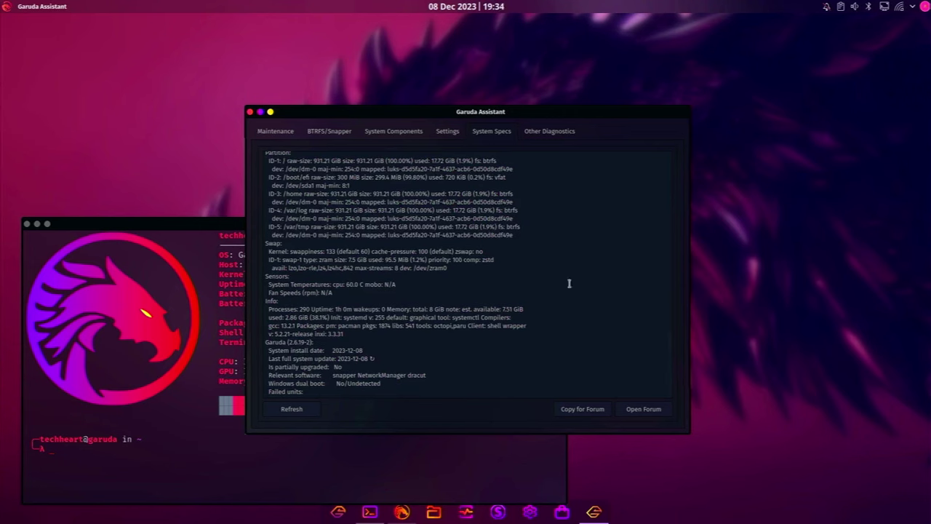
left_click(556, 132)
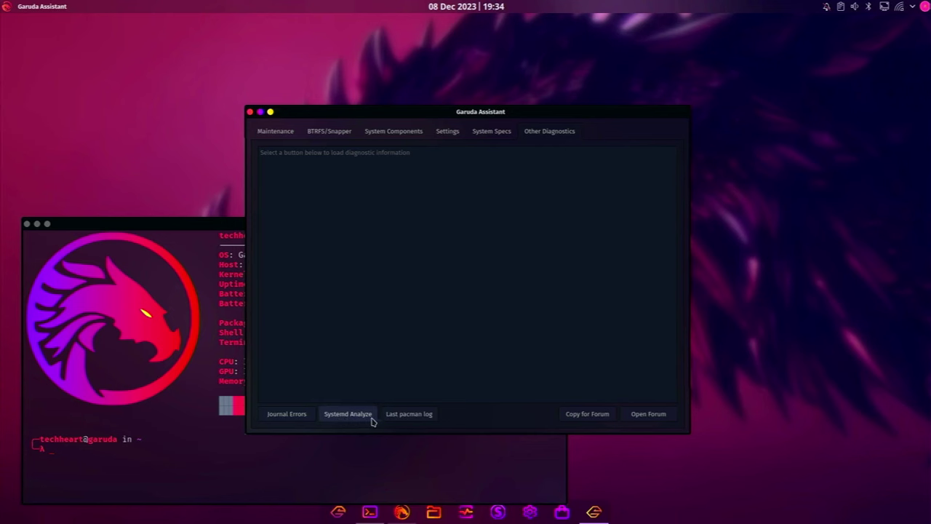
left_click(284, 138)
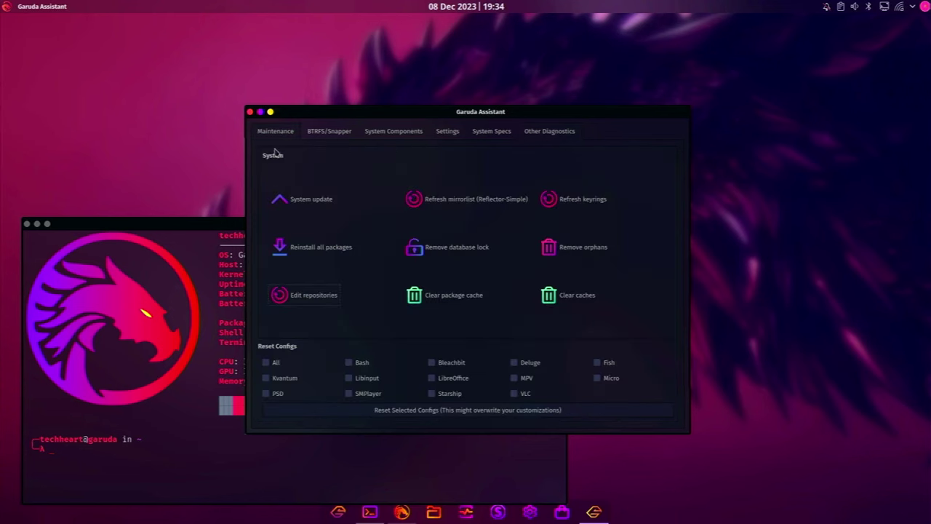
Close Garuda Assistant, try neofetch and decline with 'n', then clear the Konsole screen
left_click(249, 113)
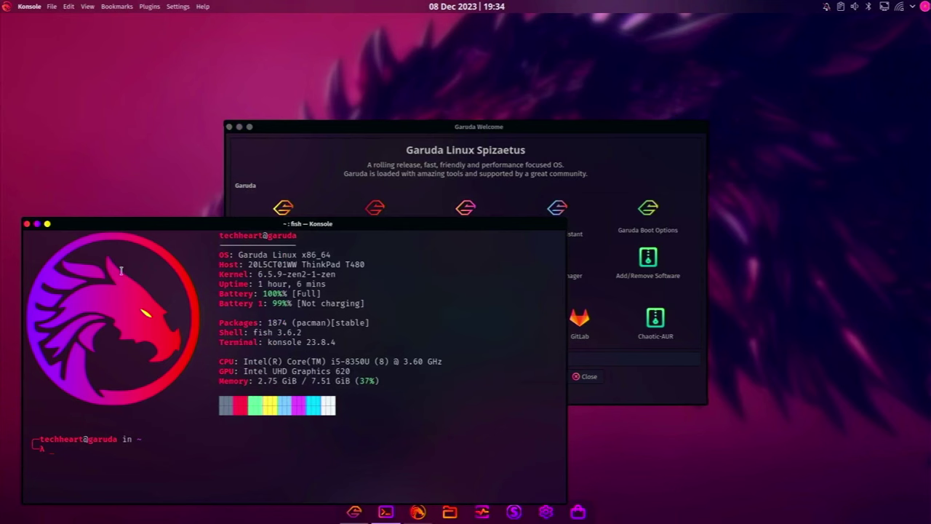
type("neofetch")
key("Return")
type("n")
key("Return")
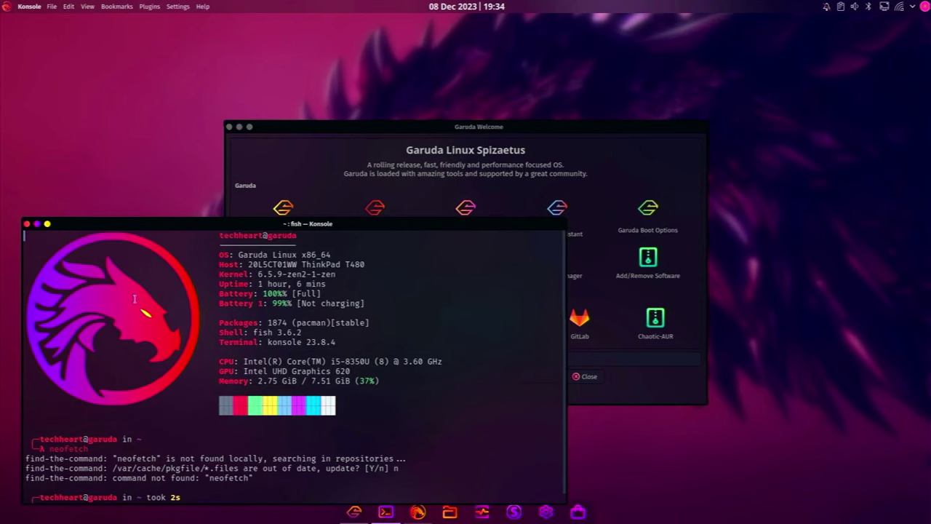
left_click_drag(50, 248, 144, 293)
left_click(107, 268)
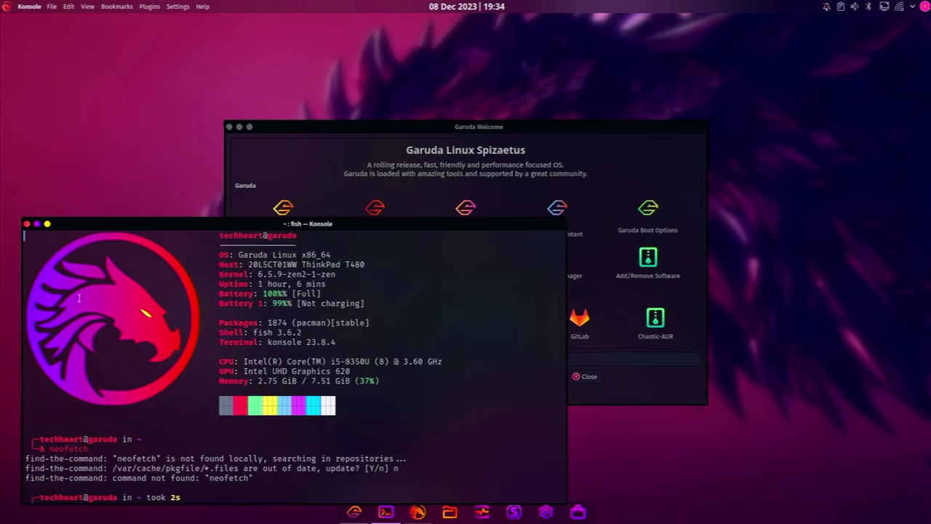
scroll(169, 376, "down", 1)
type("clear")
key("Return")
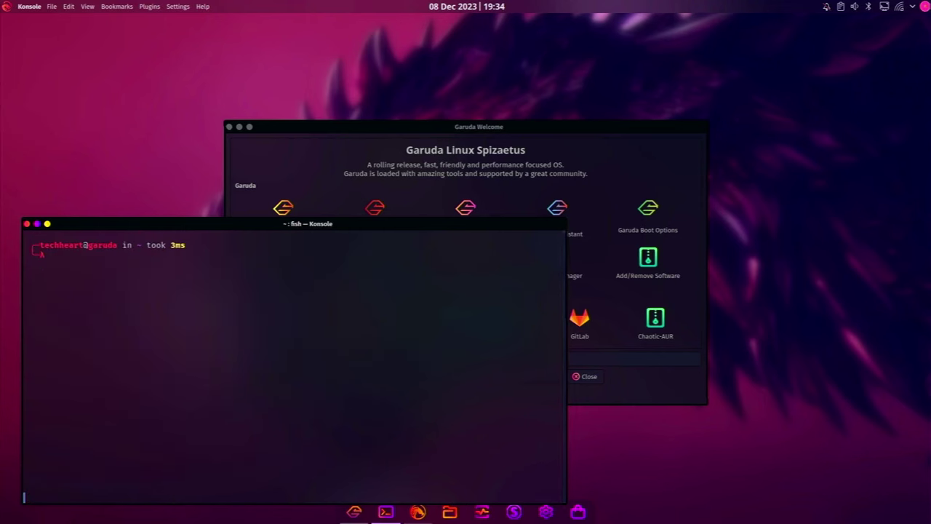
List the home folder, move into Downloads/ and go back up with cd .
type("ls")
key("Return")
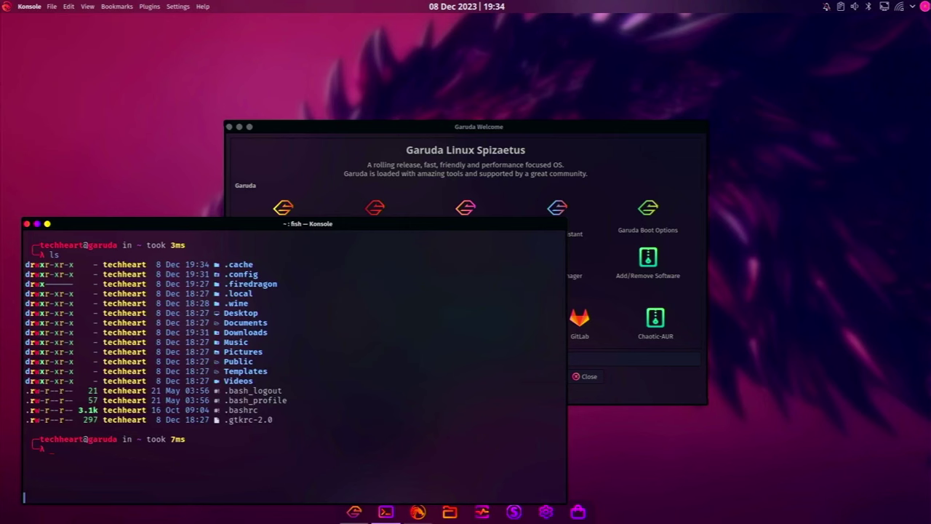
type("cd Down")
key("Right")
type("cd ..")
key("Return")
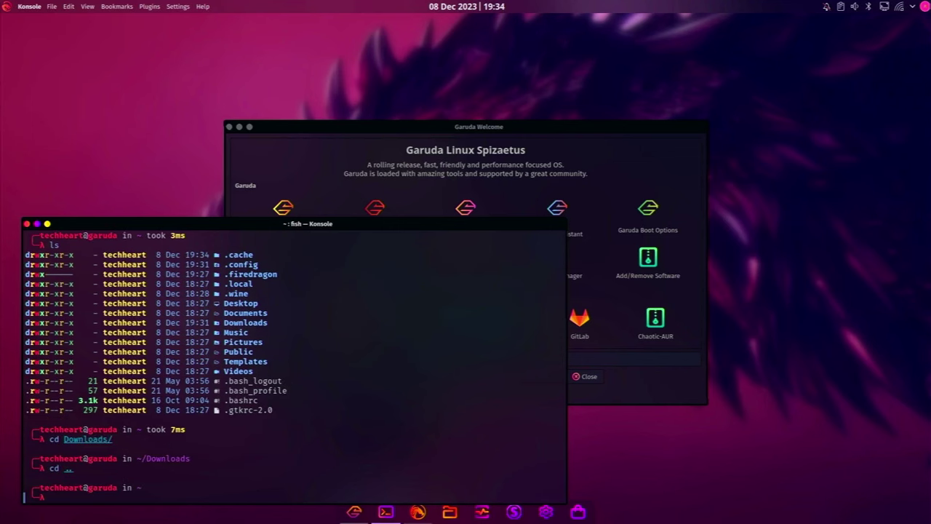
Cancel a half-typed sudo shutdown with Ctrl+C, list files, clear the screen, and exit Konsole
type("cd Do")
type("w")
key("Tab")
key("BackSpace")
key("BackSpace")
key("BackSpace")
key("BackSpace")
key("BackSpace")
key("BackSpace")
key("BackSpace")
key("BackSpace")
key("BackSpace")
key("BackSpace")
key("BackSpace")
key("BackSpace")
type("sudo shutdown now")
key("ctrl+c")
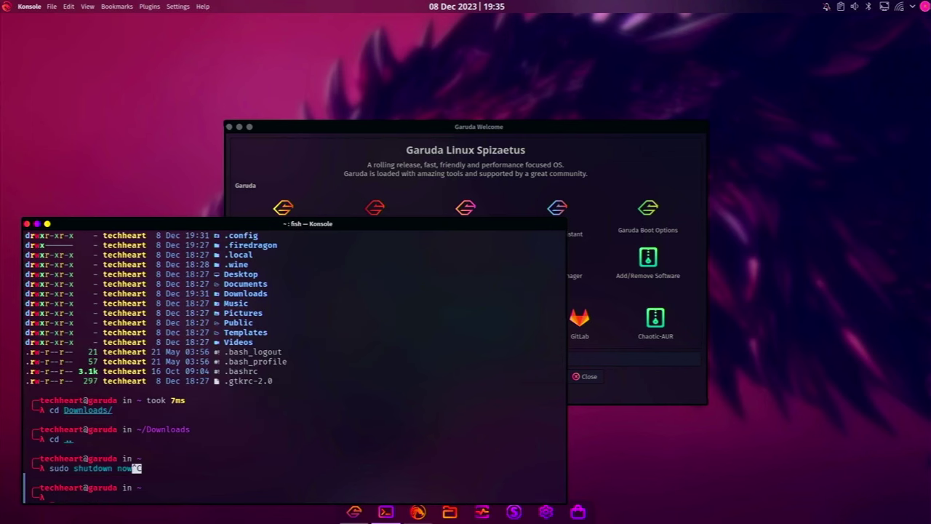
type("sudo shut")
key("BackSpace")
key("BackSpace")
key("BackSpace")
key("BackSpace")
key("BackSpace")
key("BackSpace")
key("BackSpace")
key("Return")
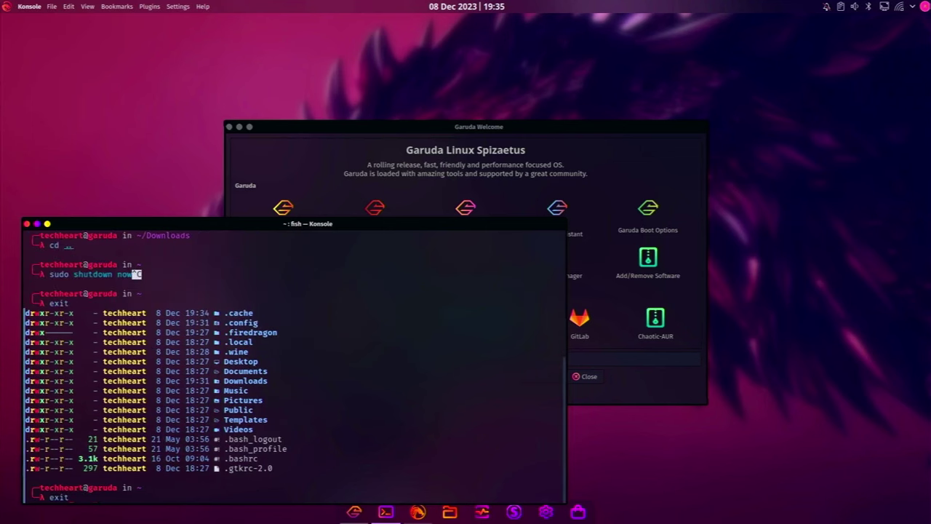
key("ctrl+l")
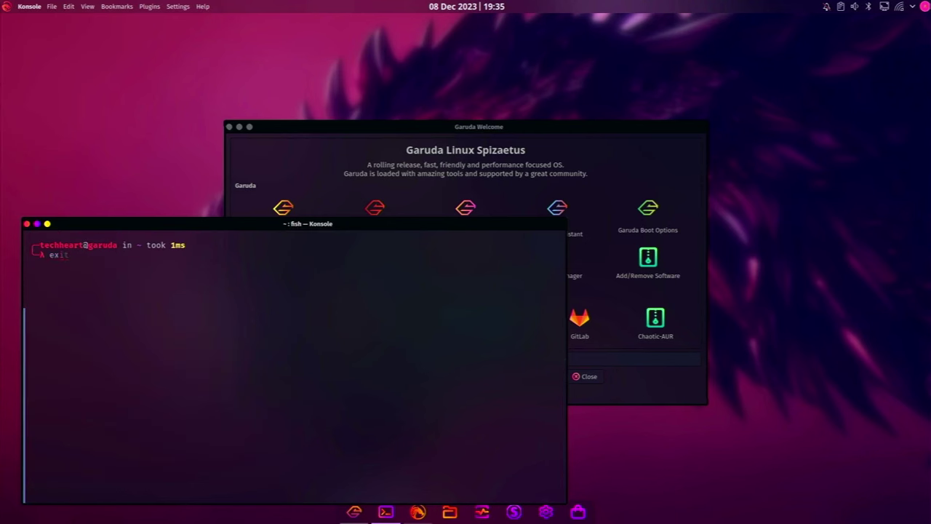
key("Return")
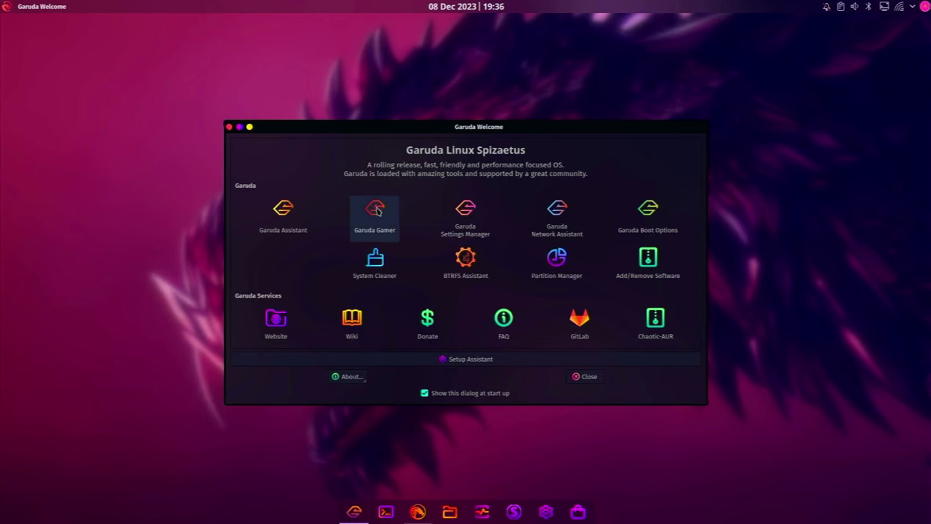
Launch Garuda Gamer from Welcome, move its window up, and browse the Games list
left_click(377, 210)
left_click_drag(436, 131, 446, 107)
left_click(308, 117)
scroll(342, 240, "down", 5)
scroll(347, 246, "up", 5)
left_click(285, 123)
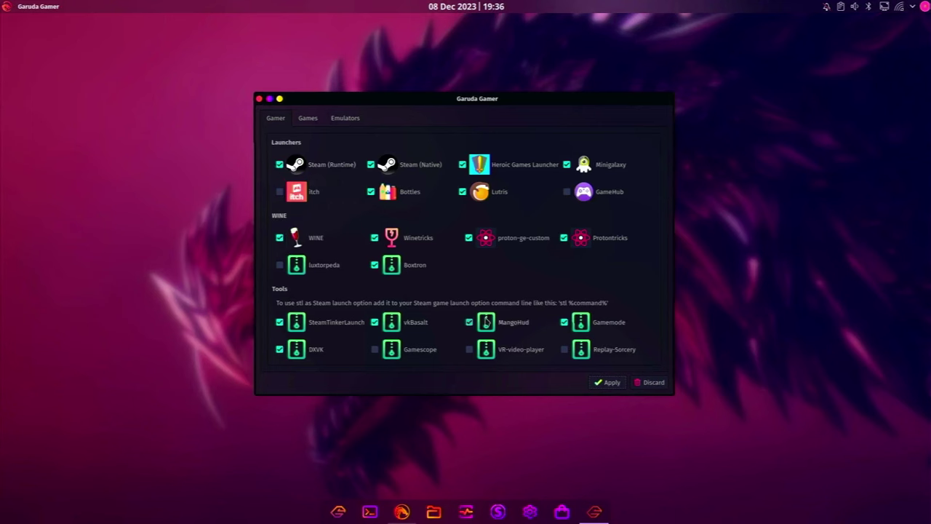
Check the Emulators tab, return to the Gamer tab, and search the launcher for steam
left_click(337, 122)
left_click(278, 119)
key("super")
type("steam")
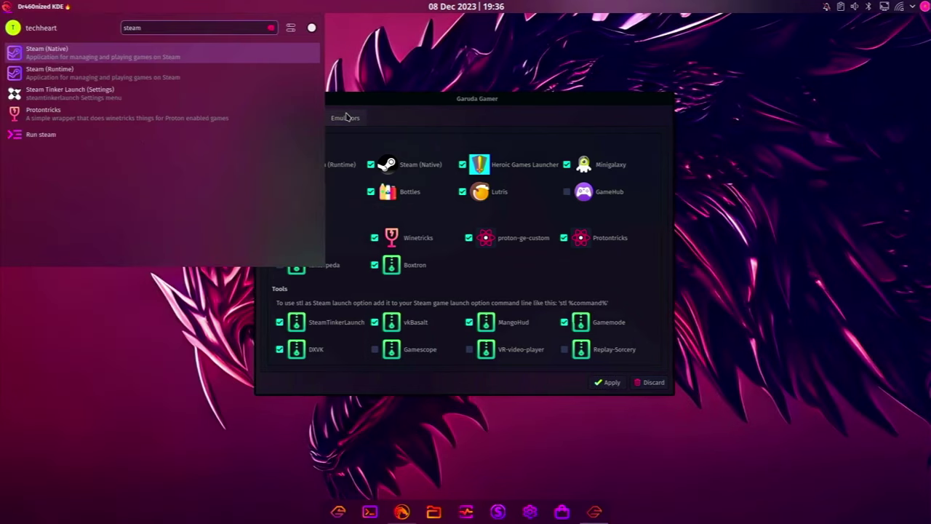
key("Escape")
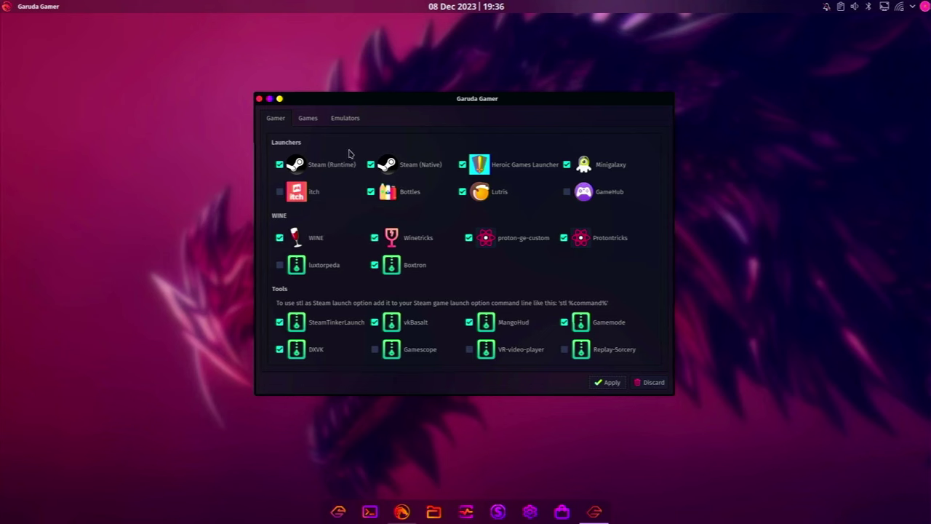
On the Emulators tab, tick EmulationStation, Waydroid, ScummVM and MAME
left_click(346, 122)
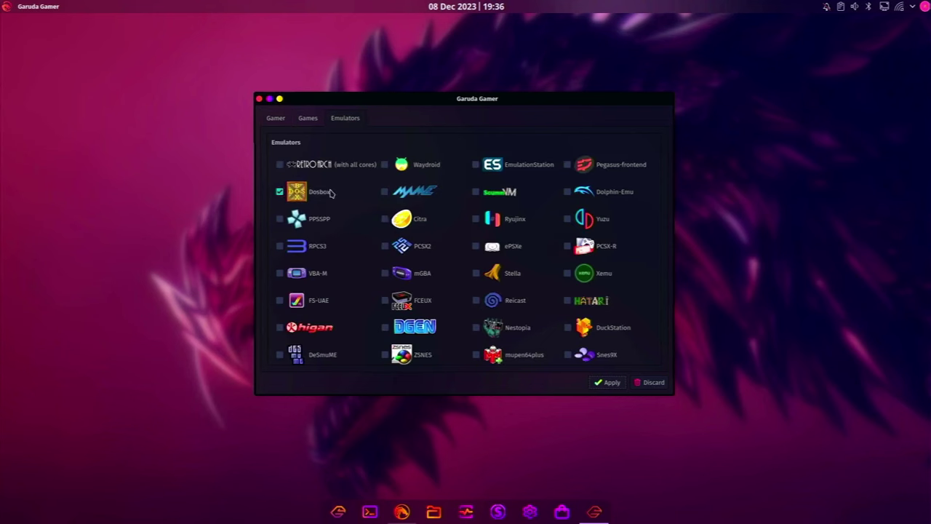
left_click(475, 165)
left_click(385, 165)
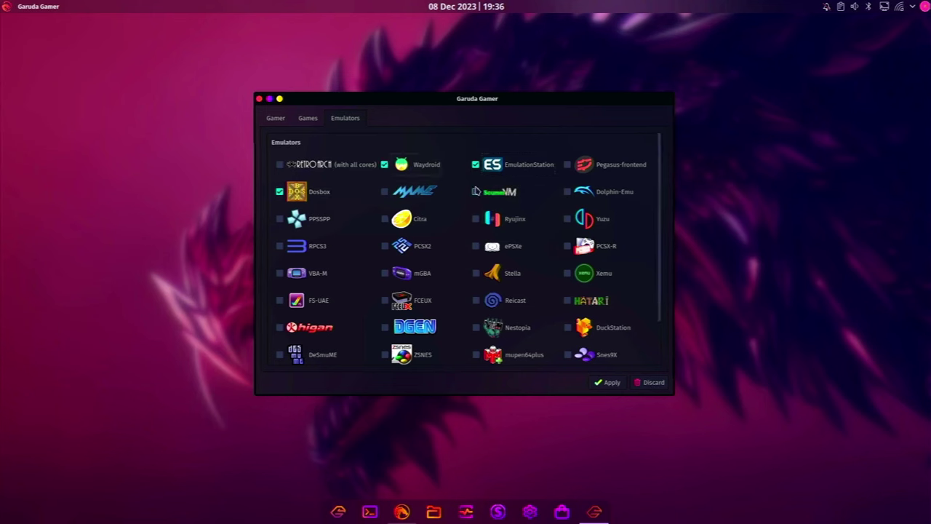
left_click(476, 191)
left_click(384, 191)
scroll(407, 197, "down", 1)
scroll(520, 268, "up", 1)
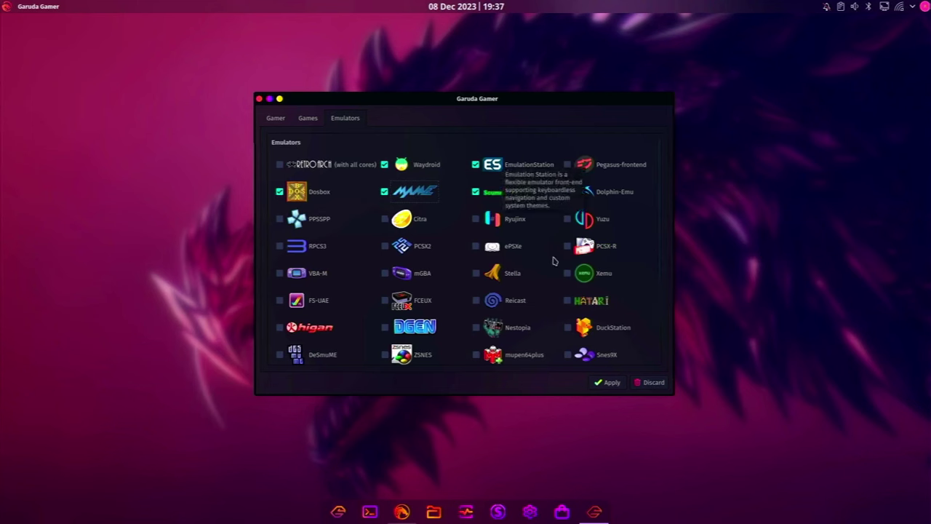
Search the launcher for dosbox, then apply and enter the administrator password to install
key("super")
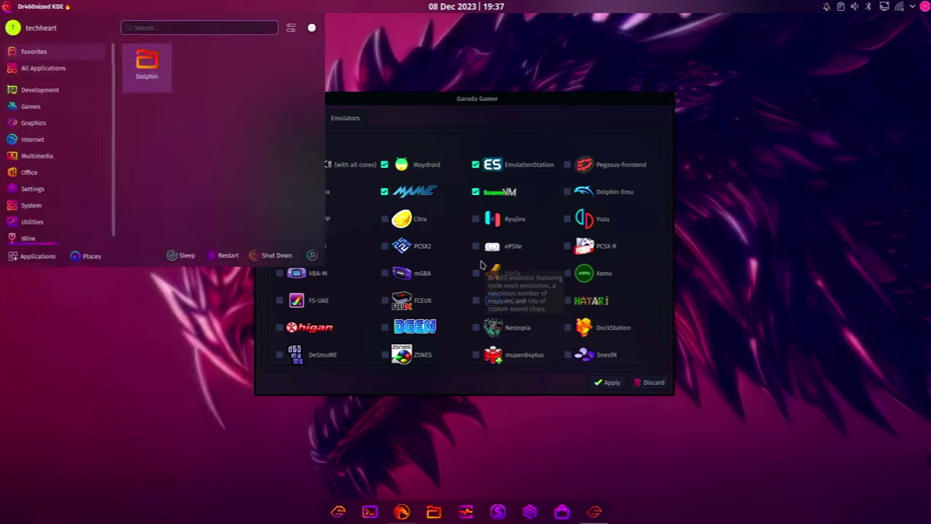
type("dosbo")
key("Escape")
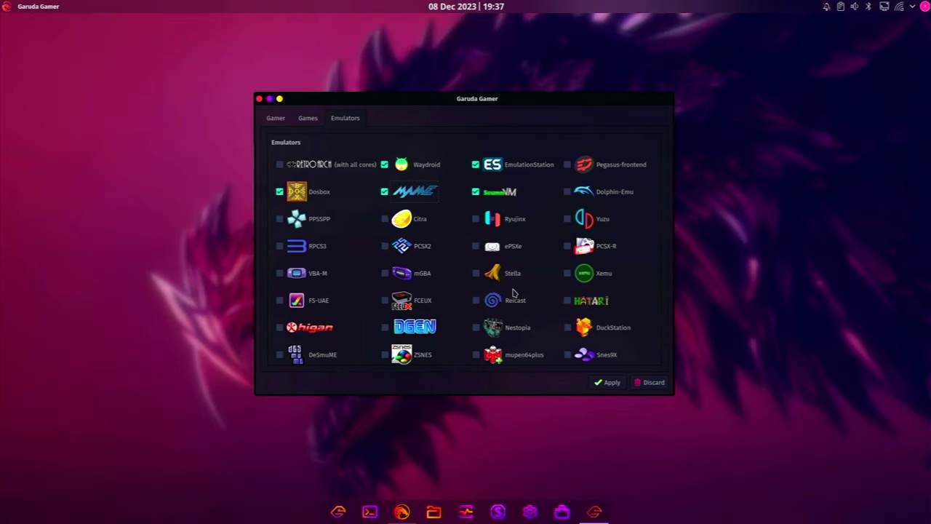
left_click(601, 383)
type("••••••••••")
key("Return")
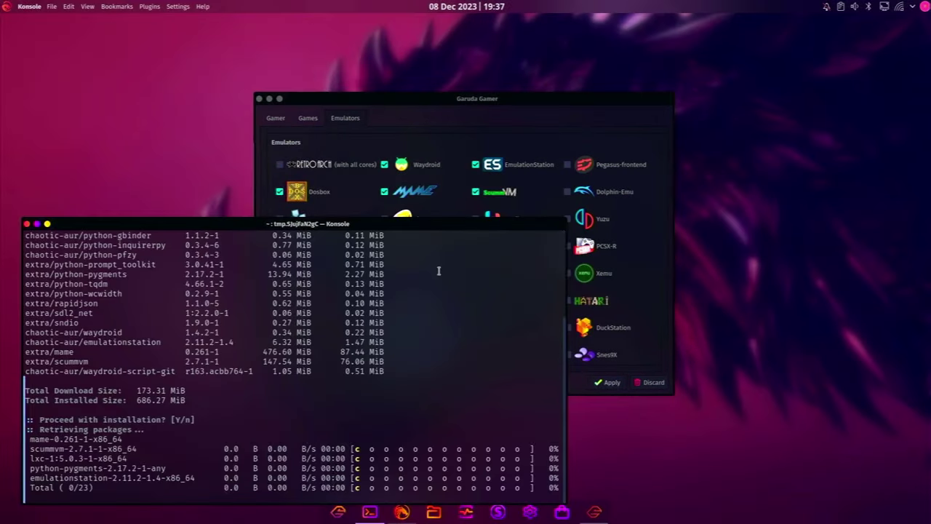
Let the 23-package emulator installation finish and close the installer terminal
left_click_drag(382, 224, 546, 102)
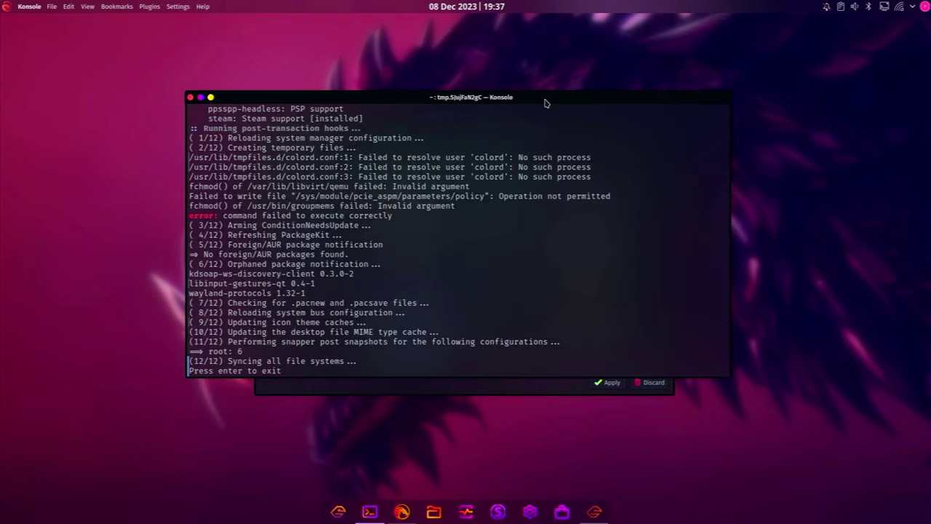
key("Return")
key("super")
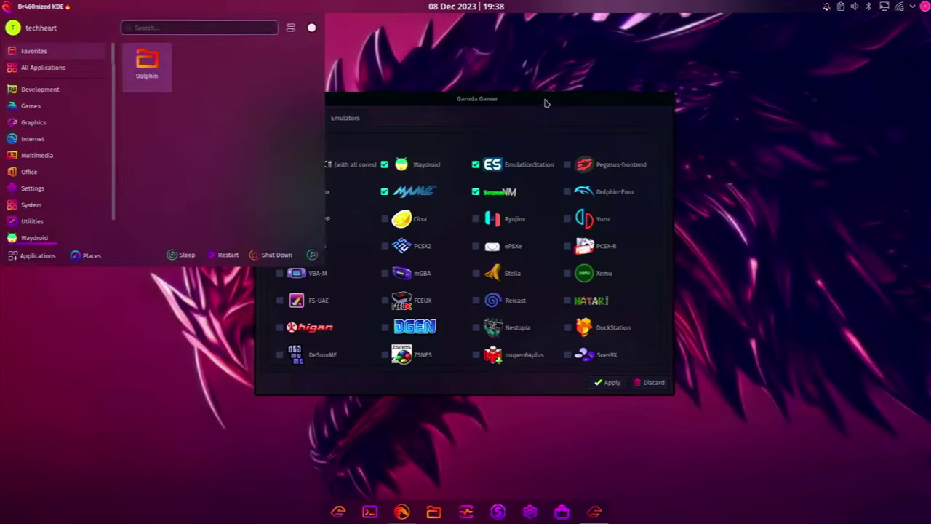
type("emulation")
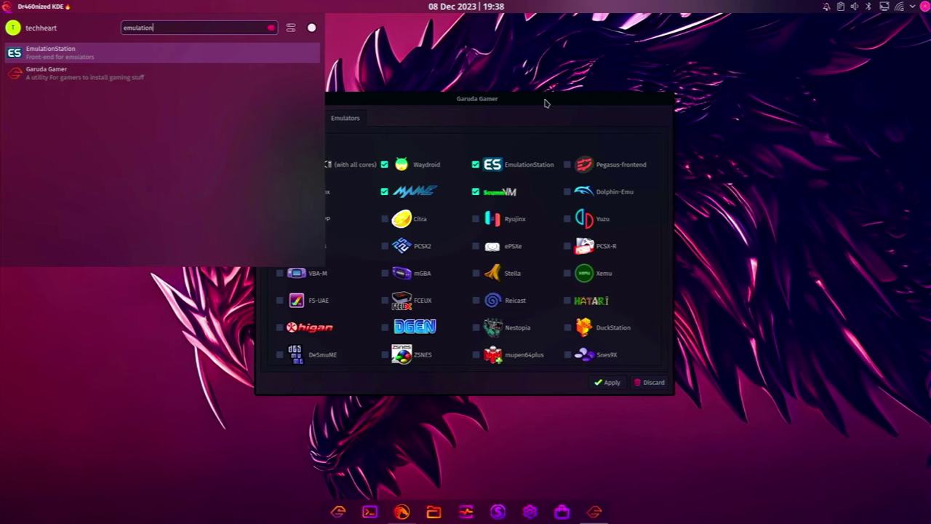
left_click(546, 103)
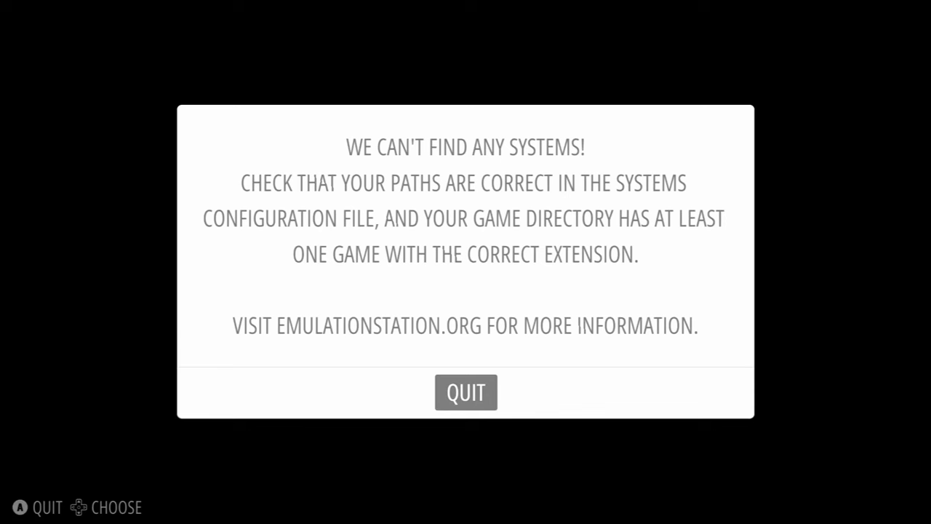
Quit EmulationStation, launch Waydroid, and download VANILLA images using the default OTA URLs
key("Return")
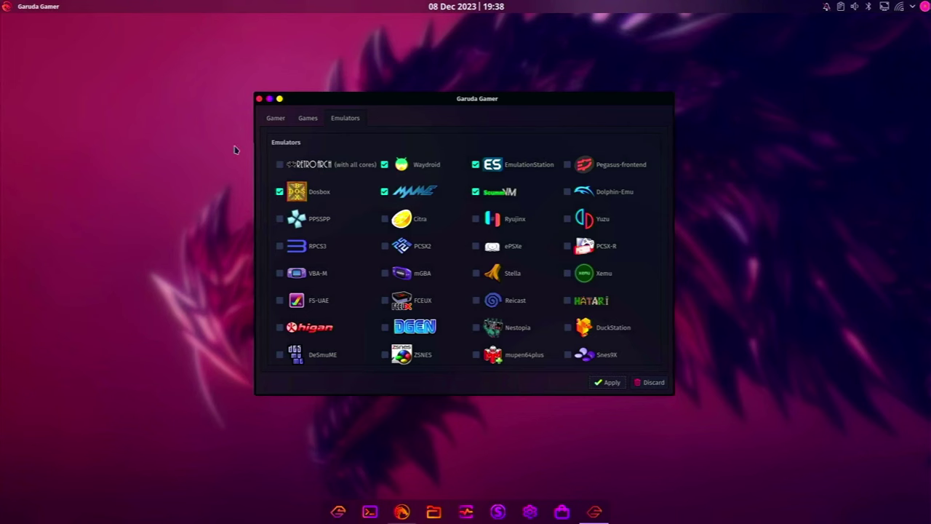
key("super")
type("wayd")
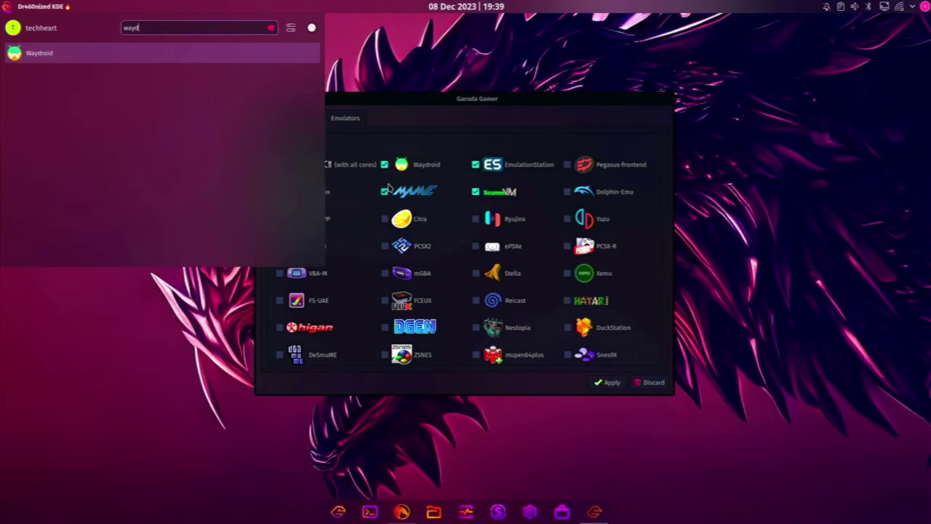
key("Return")
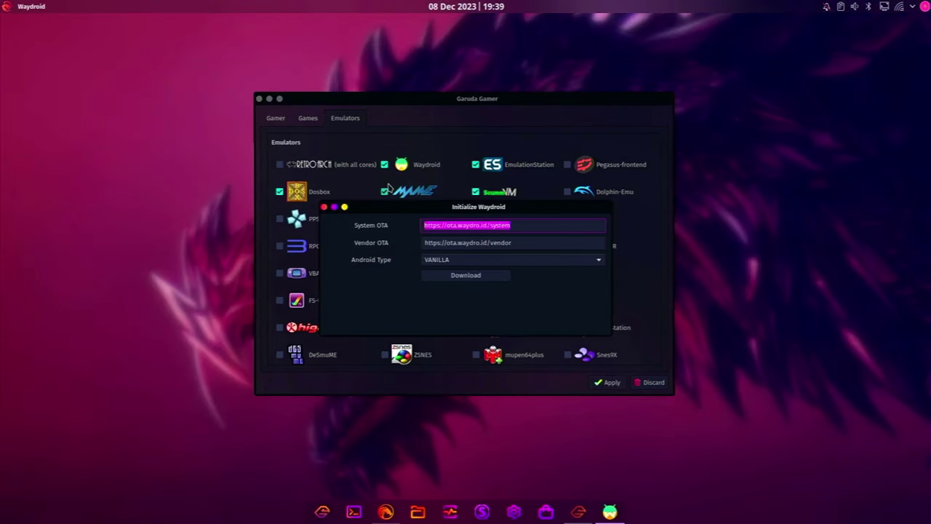
left_click_drag(451, 210, 328, 82)
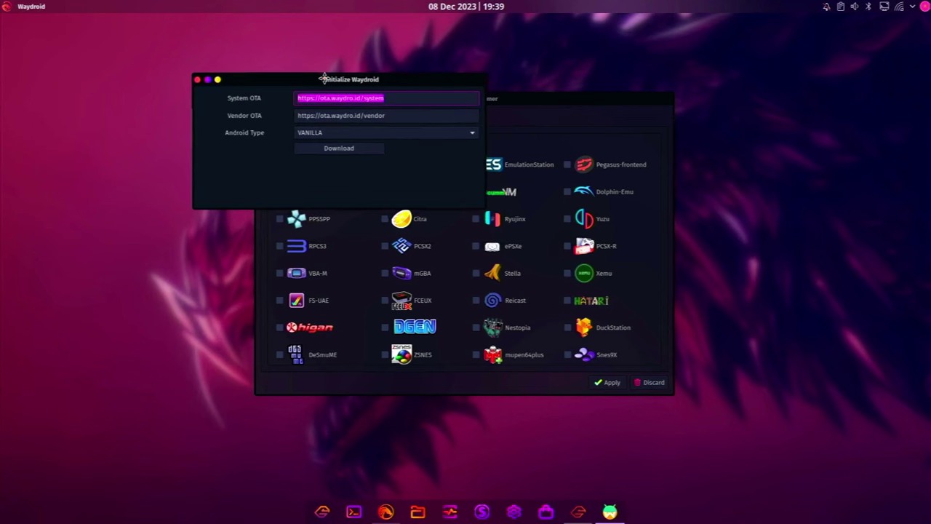
left_click(345, 149)
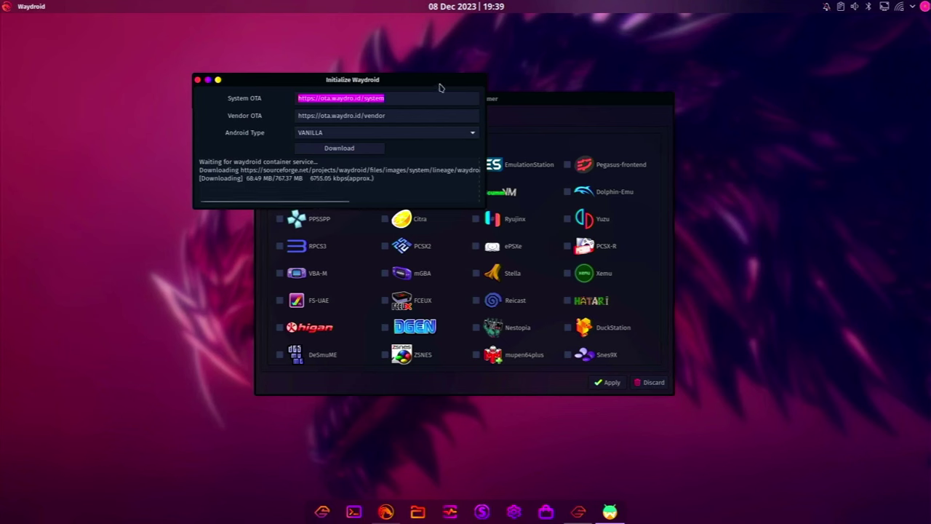
left_click_drag(444, 85, 292, 46)
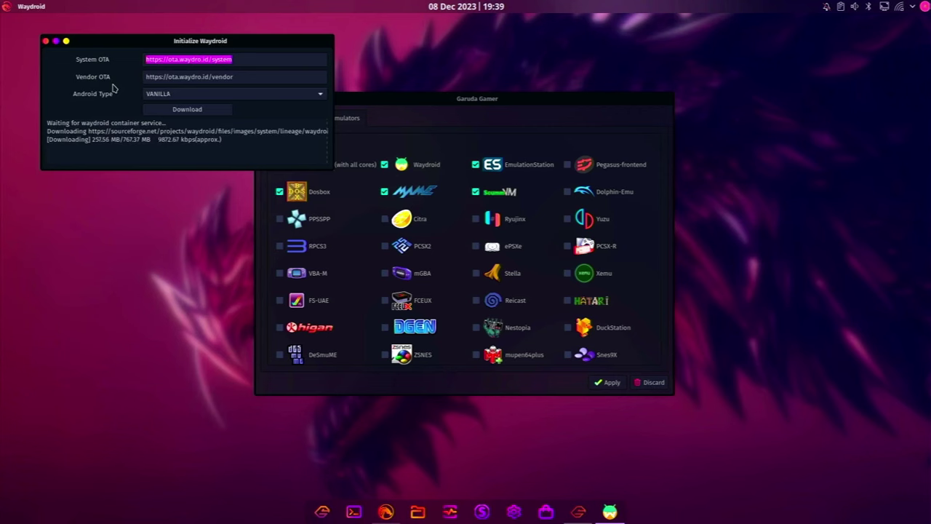
left_click_drag(395, 98, 520, 86)
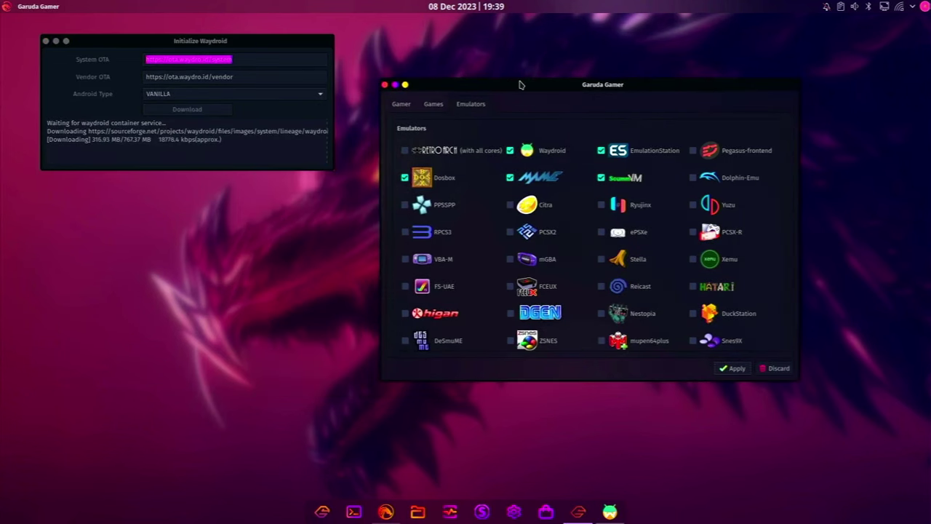
key("super")
type("dosb")
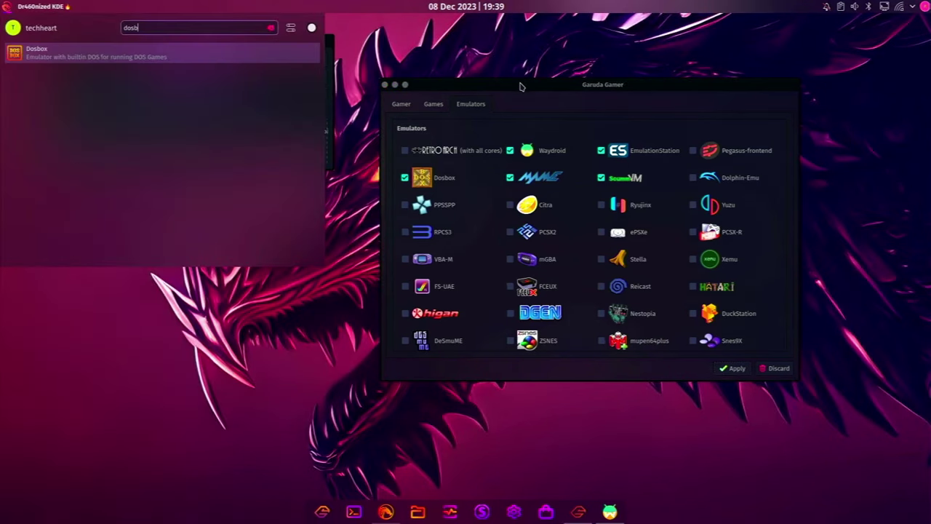
key("Return")
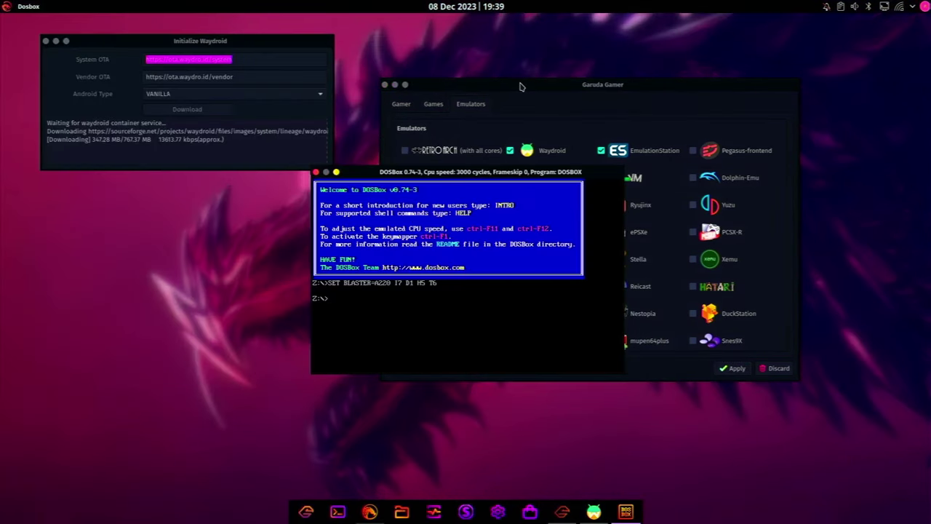
type("mount c ~/Download")
key("Return")
type("mount c ~/Downloads")
key("Return")
type("c:")
key("Return")
type("dir")
key("Return")
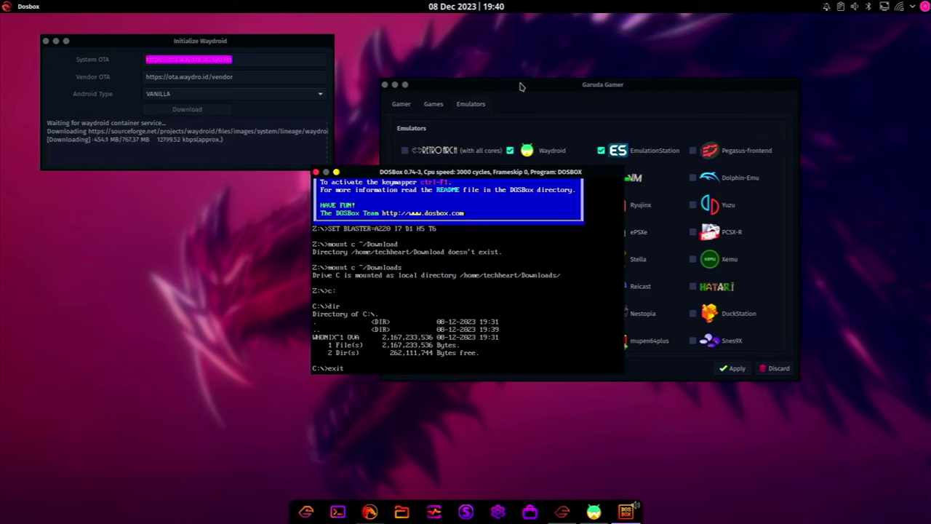
type("exit")
key("Return")
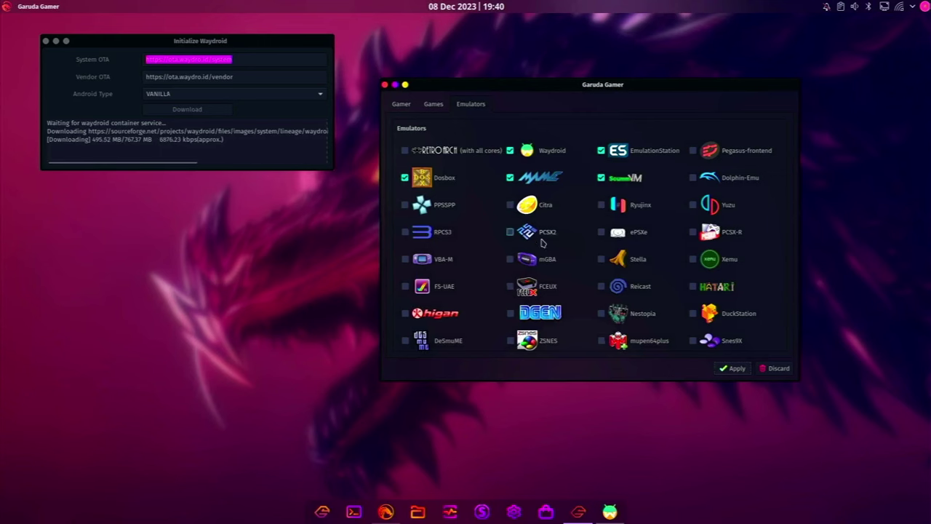
Scroll through the Emulators list, then close Garuda Gamer
scroll(540, 244, "down", 2)
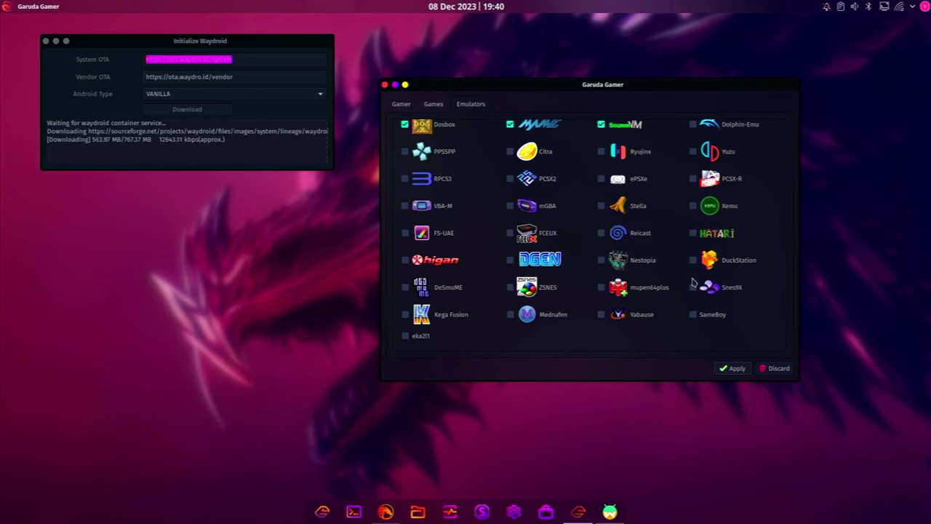
scroll(647, 242, "up", 2)
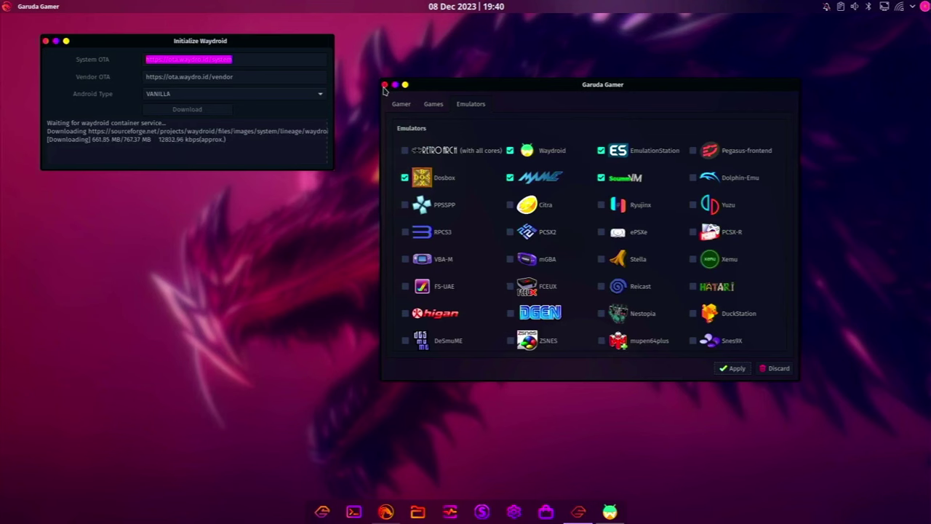
left_click(384, 85)
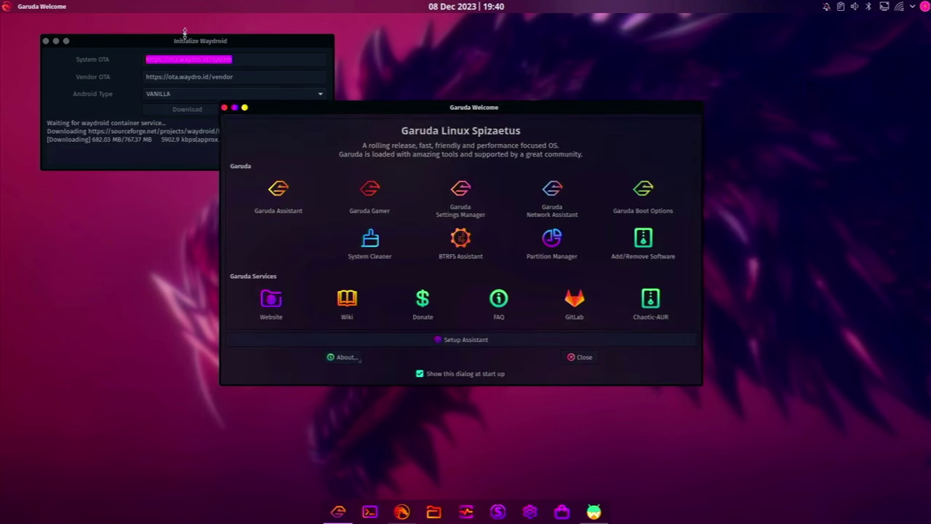
left_click(457, 205)
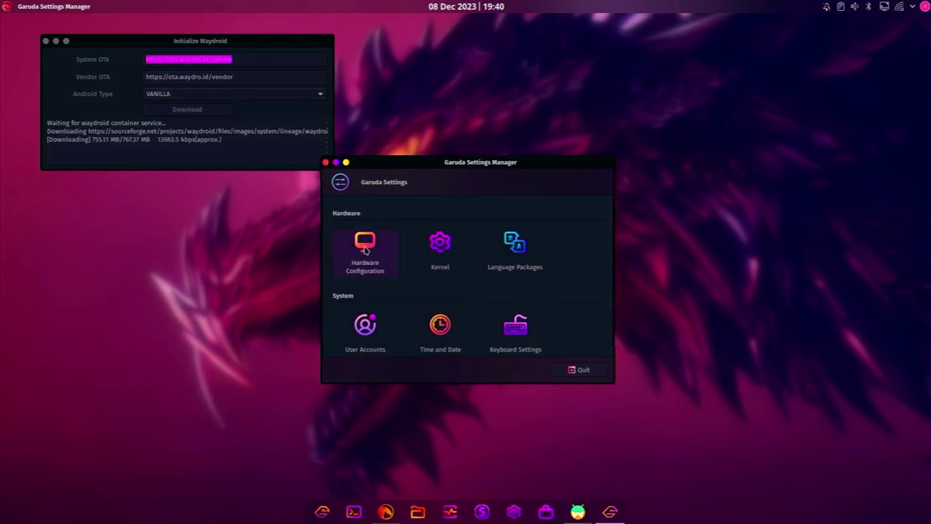
left_click(365, 246)
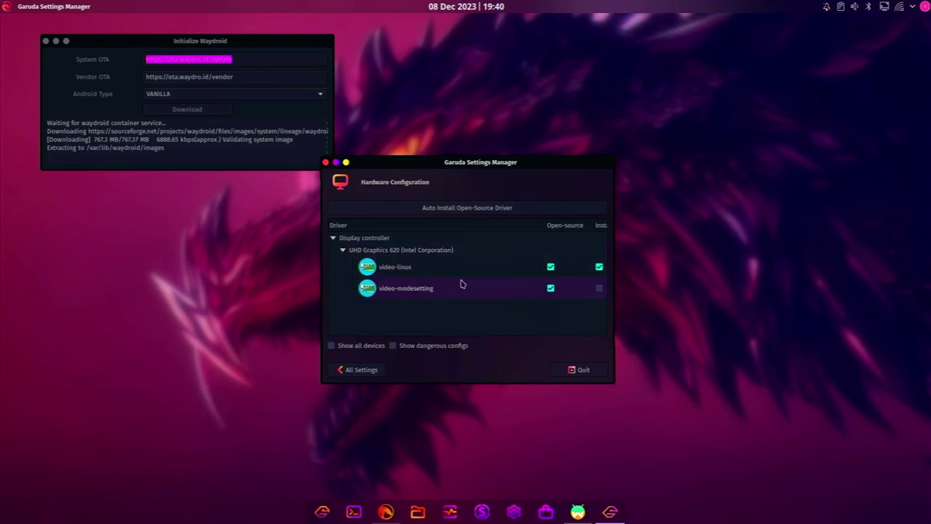
left_click(354, 370)
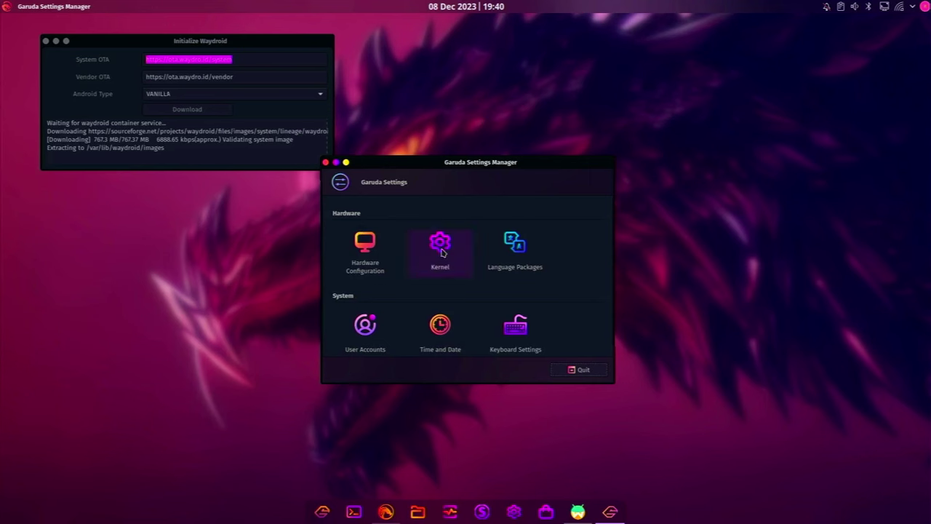
scroll(393, 325, "down", 2)
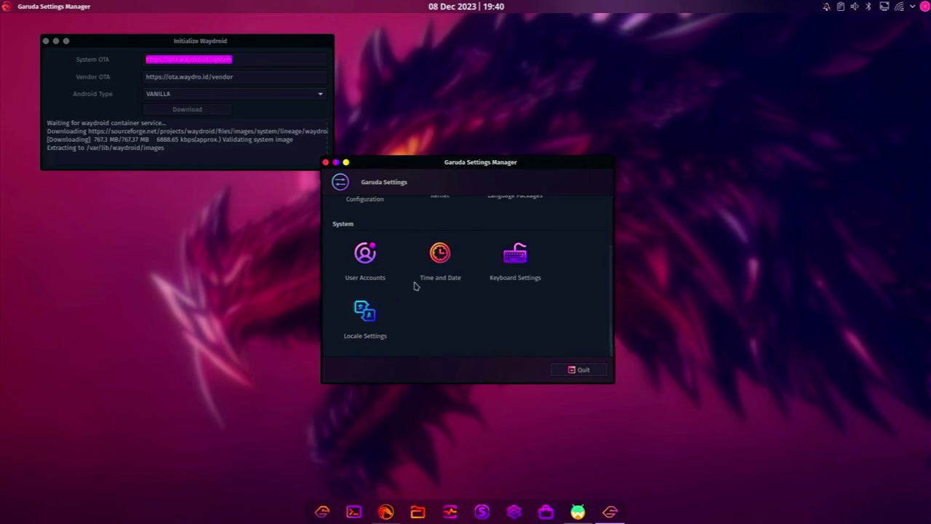
scroll(448, 290, "up", 2)
scroll(449, 290, "down", 2)
scroll(449, 290, "up", 2)
scroll(500, 340, "down", 2)
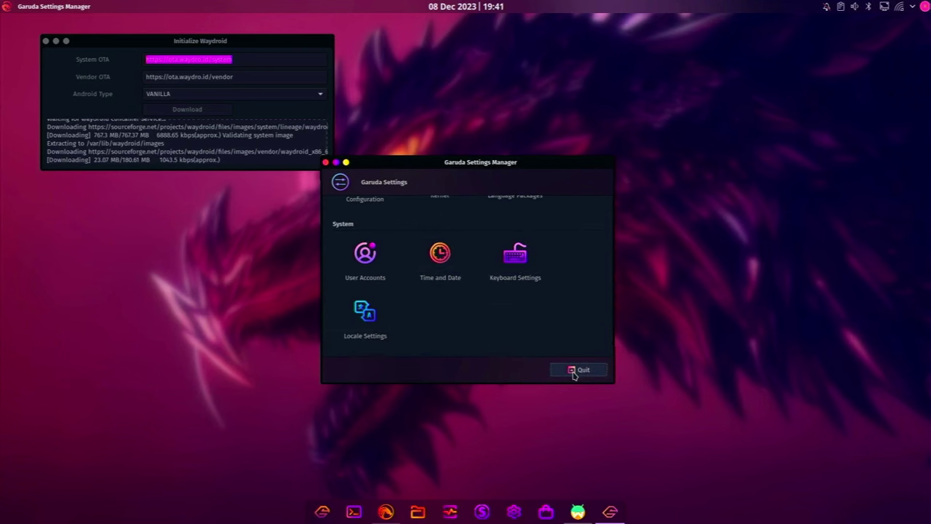
left_click(573, 371)
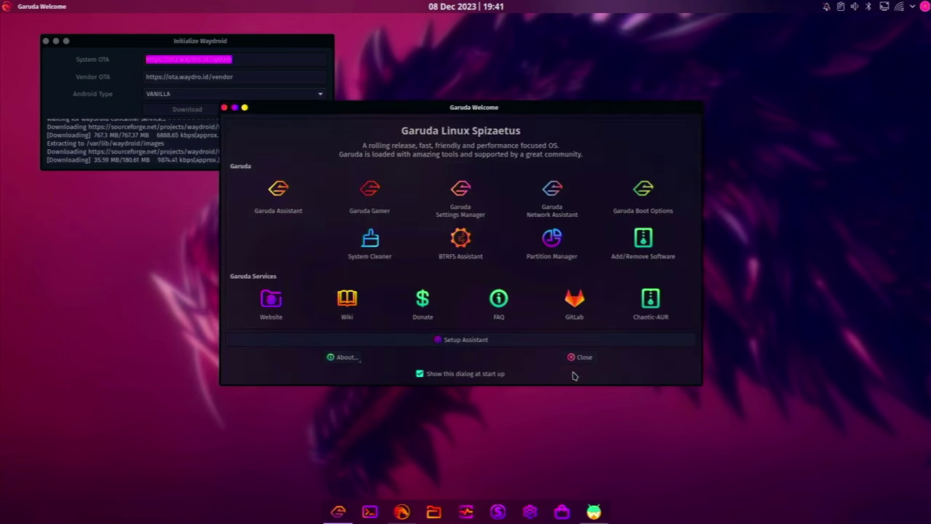
Launch Network Assistant with the administrator password and view its Linux drivers tab
left_click(550, 212)
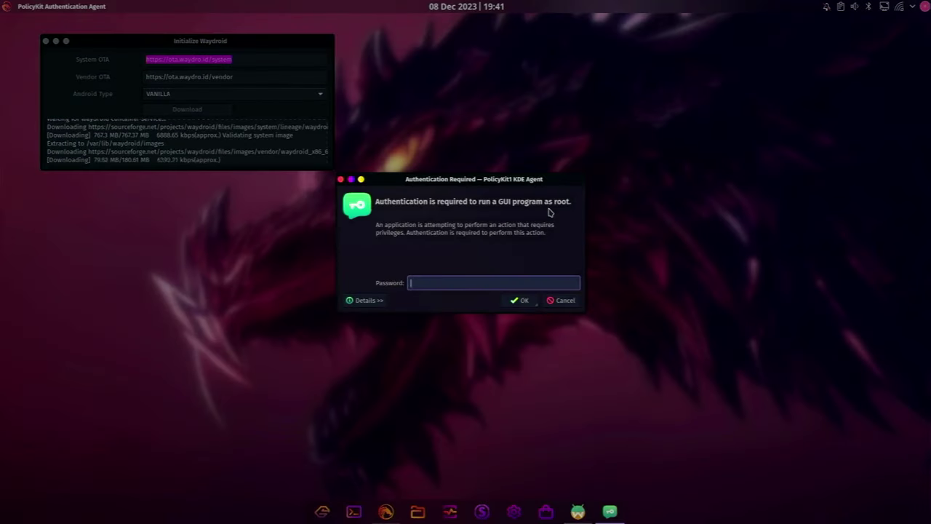
type("**********")
key("Return")
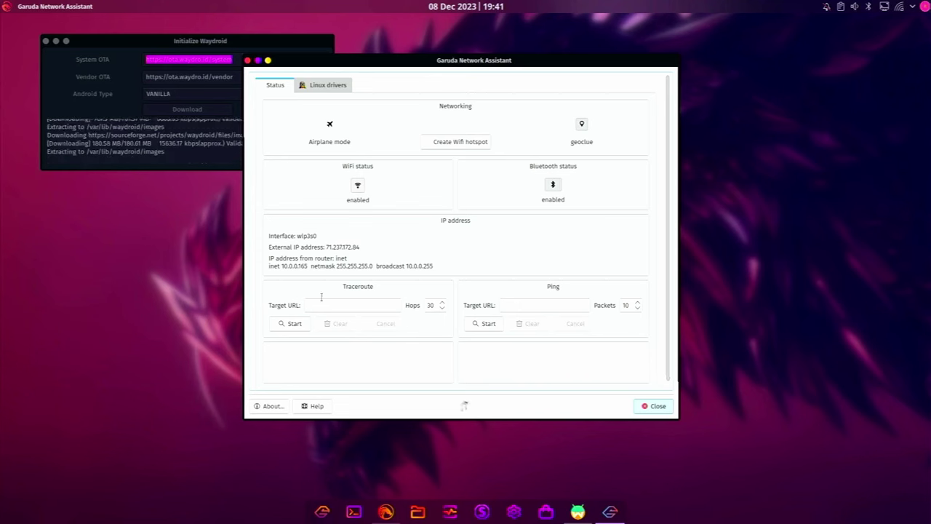
left_click(328, 86)
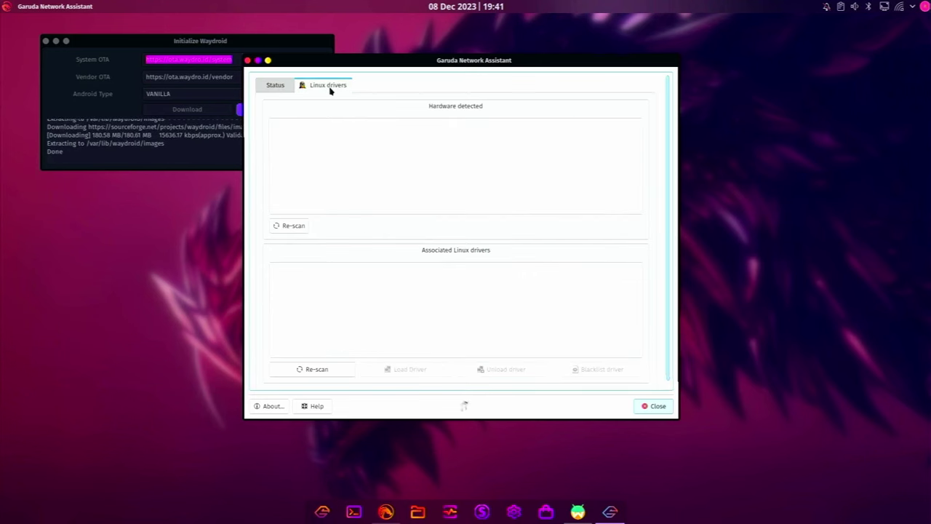
left_click(317, 369)
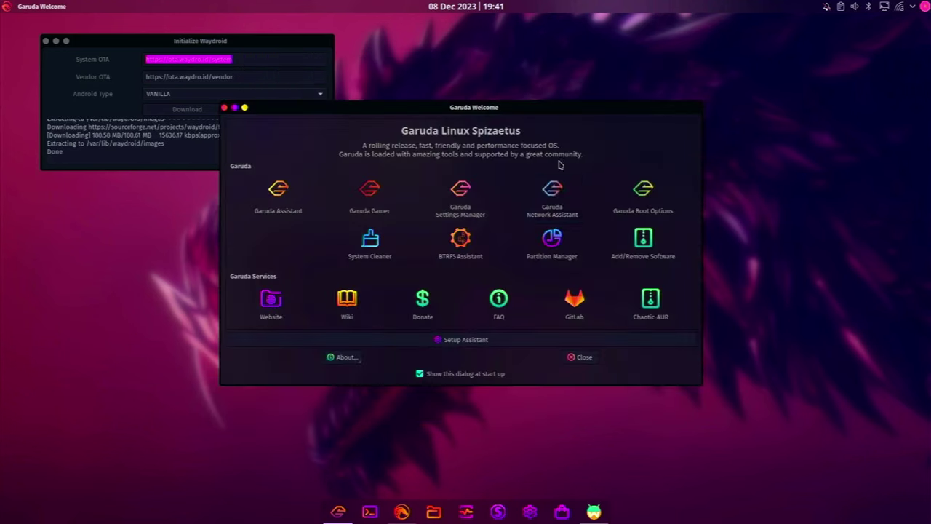
left_click(631, 206)
type("********")
key("Return")
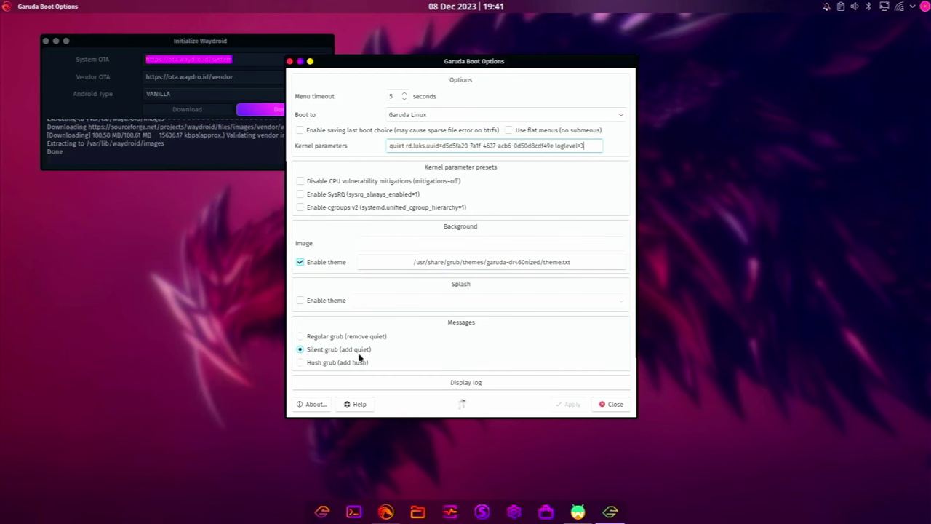
left_click(606, 407)
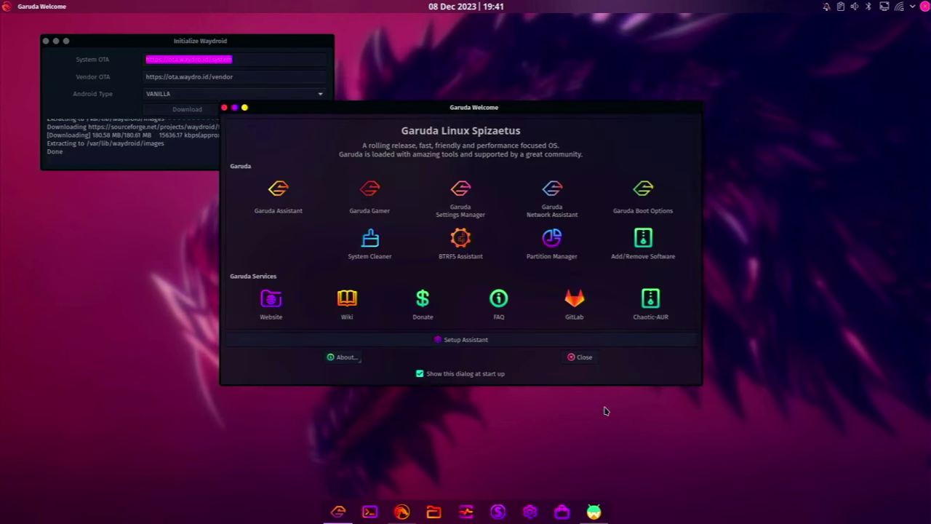
Install the chaotic-aur/stacer package via System Cleaner, entering the administrator password
left_click(373, 250)
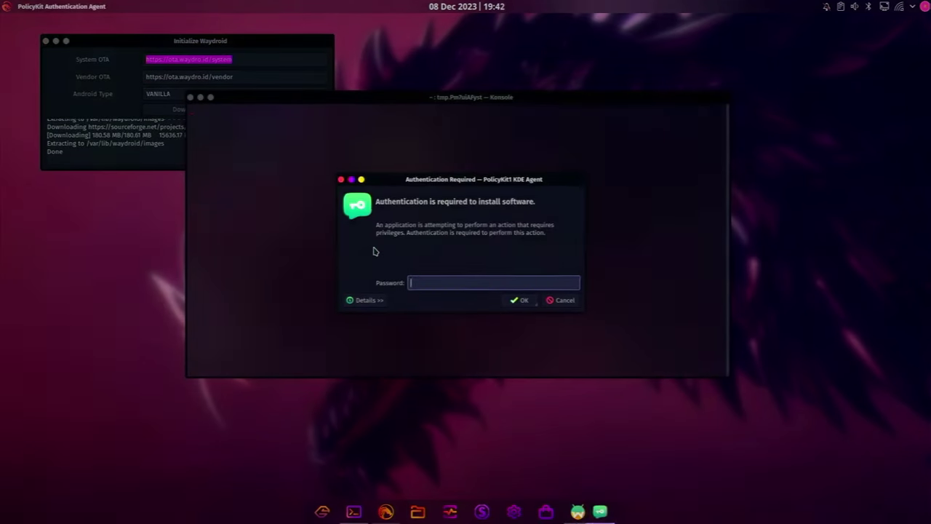
type("••••••••••")
key("Return")
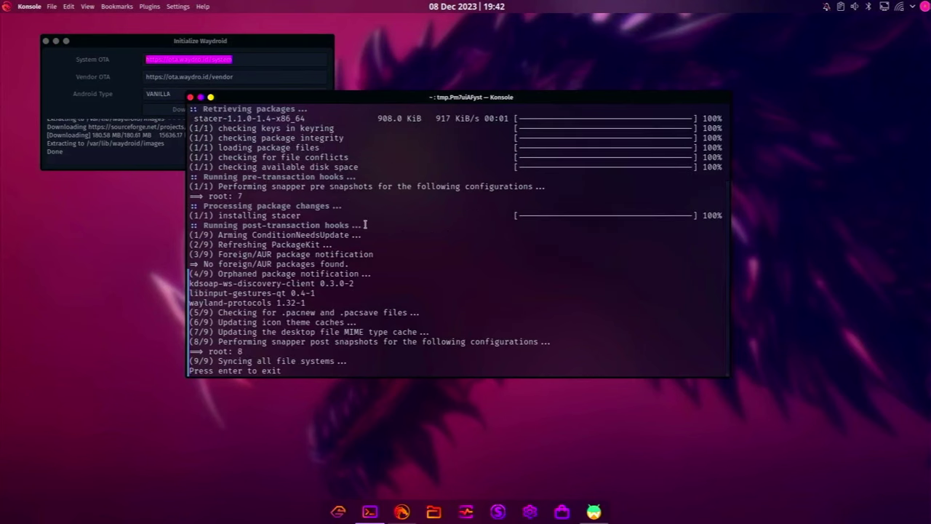
scroll(228, 149, "up", 4)
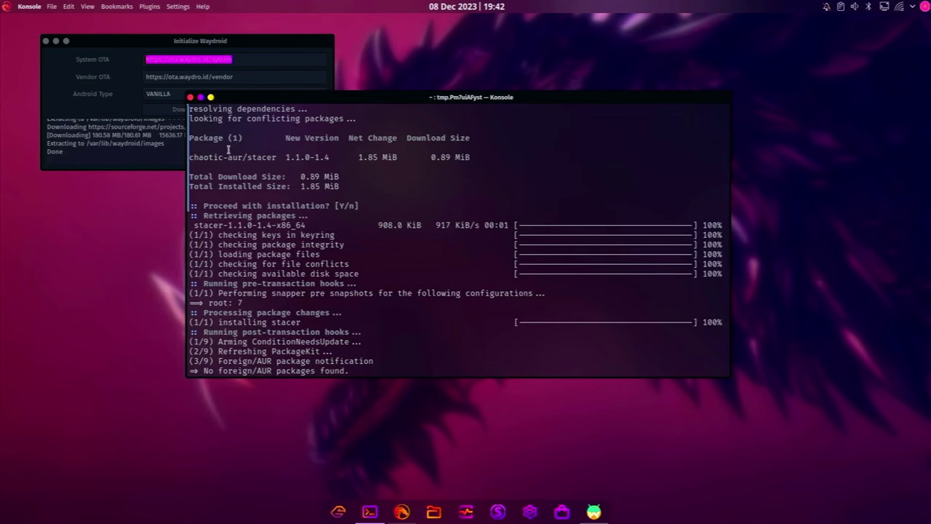
triple_click(227, 155)
key("Return")
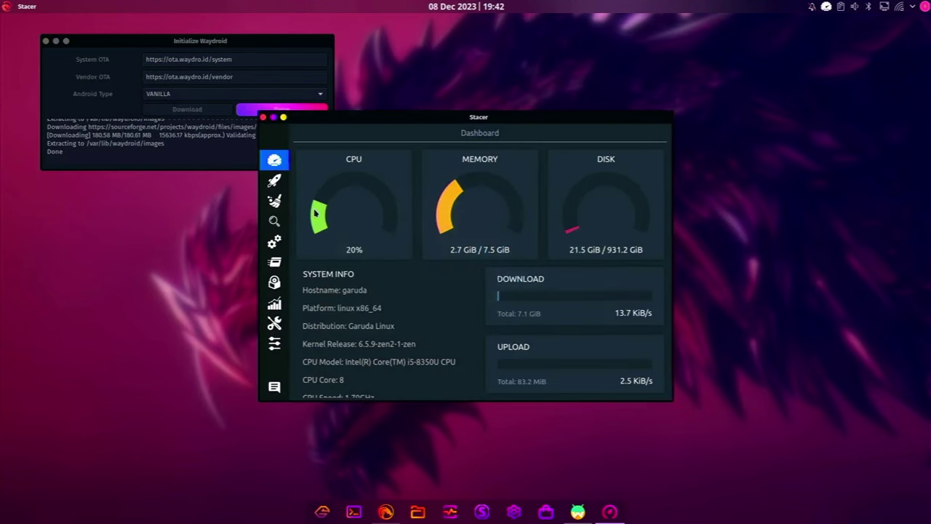
View Stacer's System Cleaner page, then close Stacer choosing Quit
left_click(290, 188)
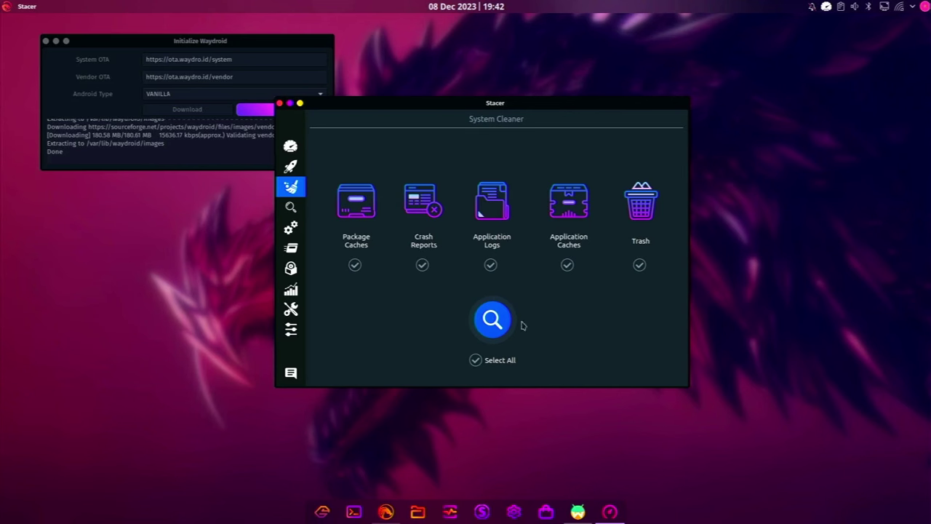
left_click(280, 103)
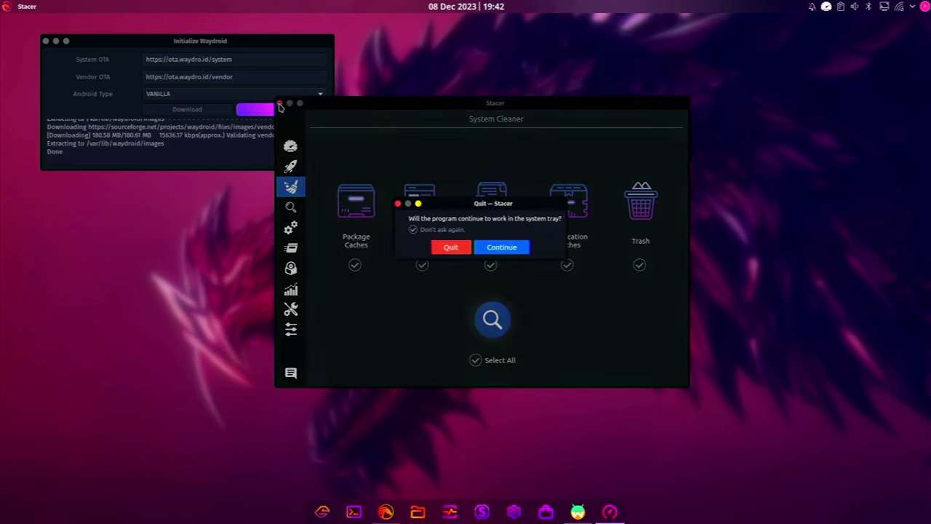
left_click(445, 248)
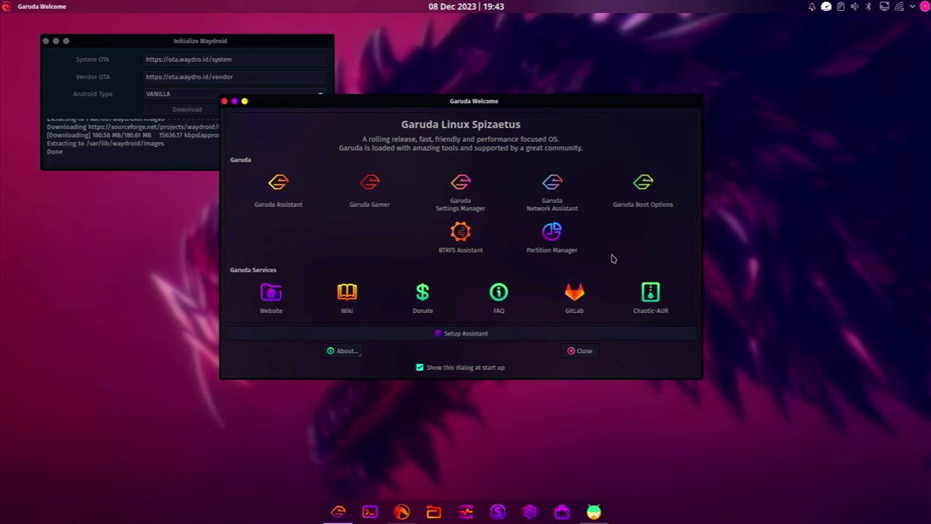
Scroll to Contact Us and open the Forum at forum.garudalinux.org
scroll(421, 275, "down", 3)
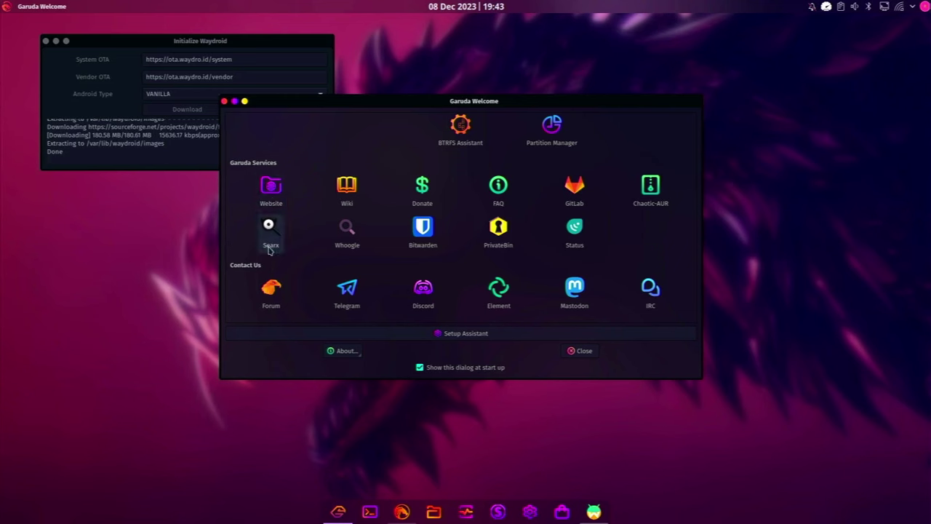
left_click(270, 293)
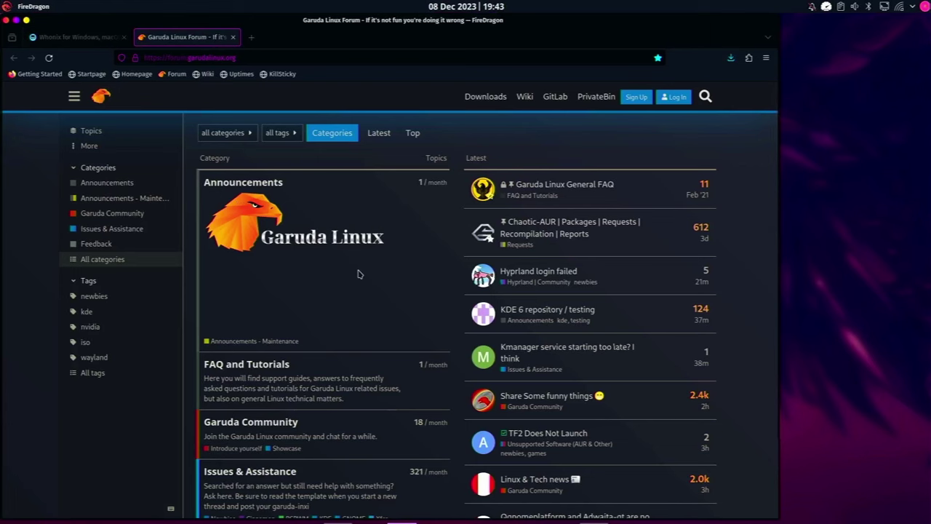
Scroll the forum, then verify in the Downloads panel that Whonix-Xfce-17.0.4.5.ova finished
scroll(357, 274, "down", 3)
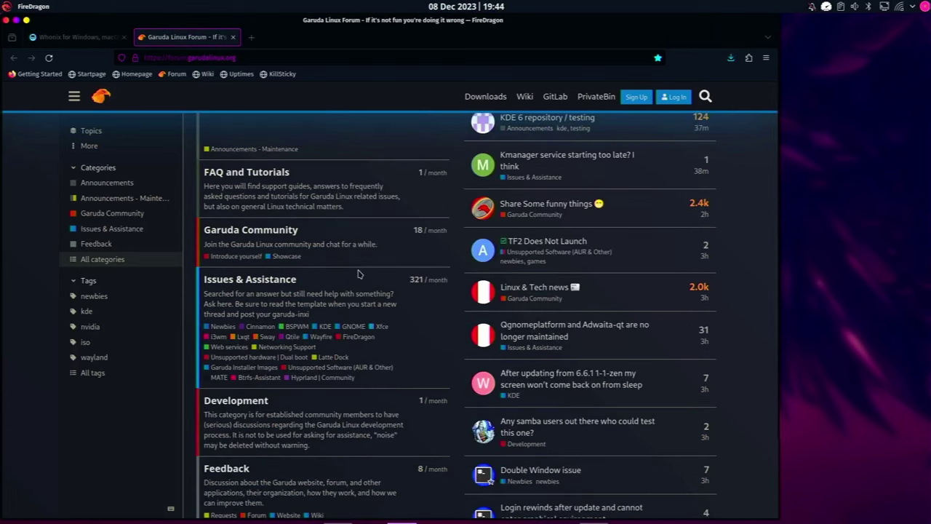
scroll(358, 273, "down", 4)
scroll(358, 273, "up", 7)
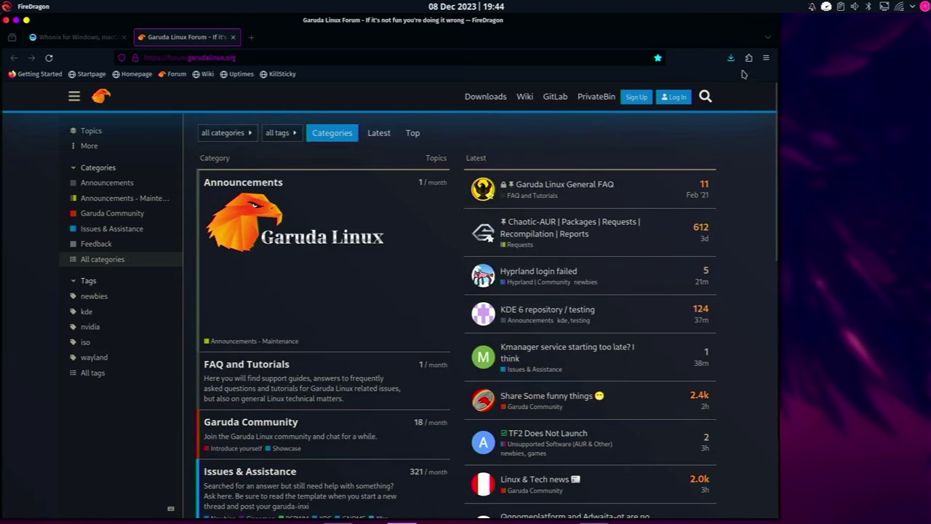
left_click(732, 58)
left_click(732, 58)
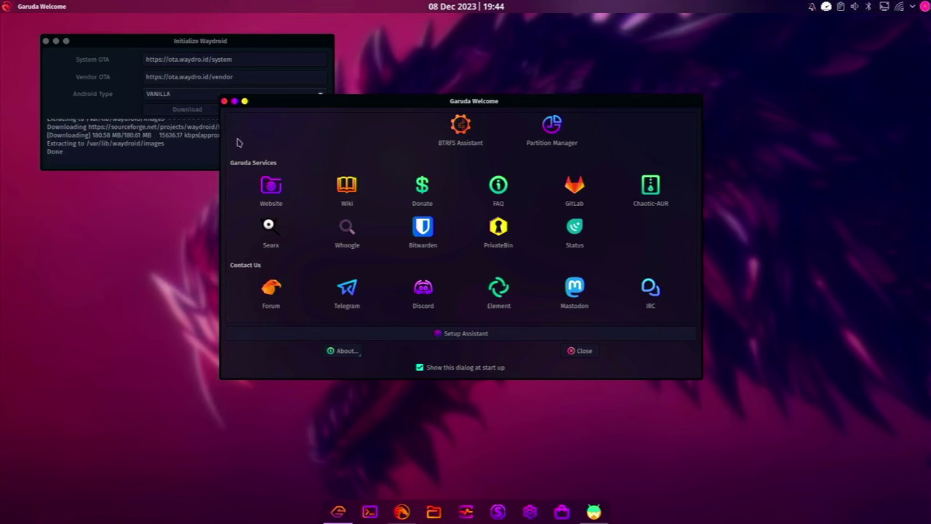
Close Garuda Welcome, launch Oracle VM VirtualBox, and move its manager window to the upper right
left_click(224, 101)
key("super")
type("virtual")
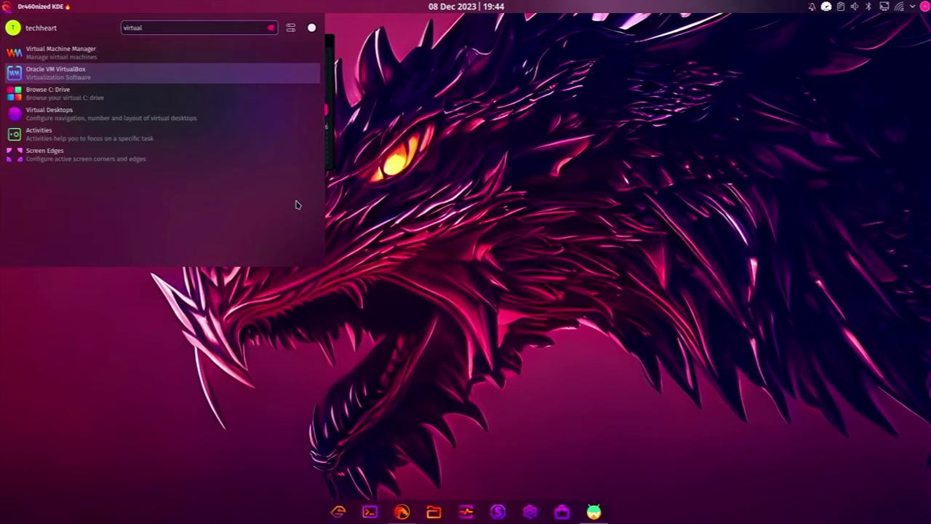
key("Return")
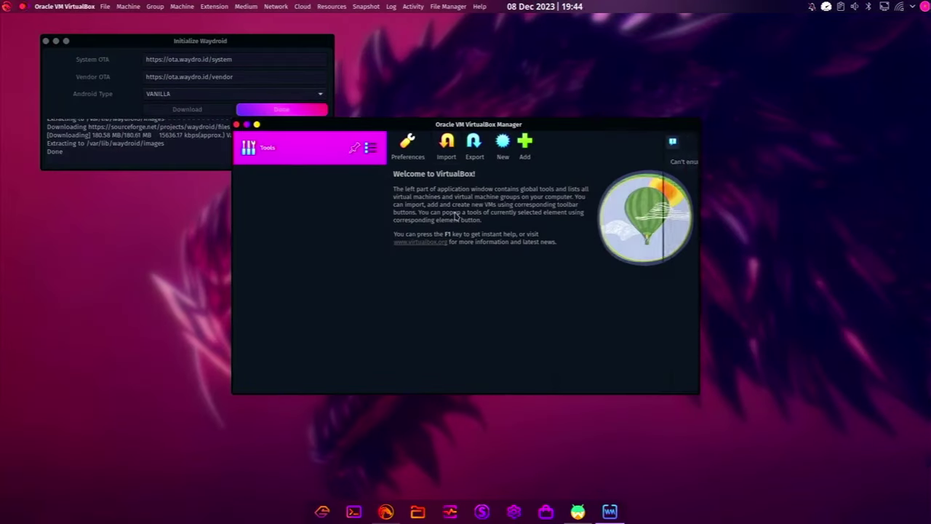
left_click_drag(502, 120, 719, 39)
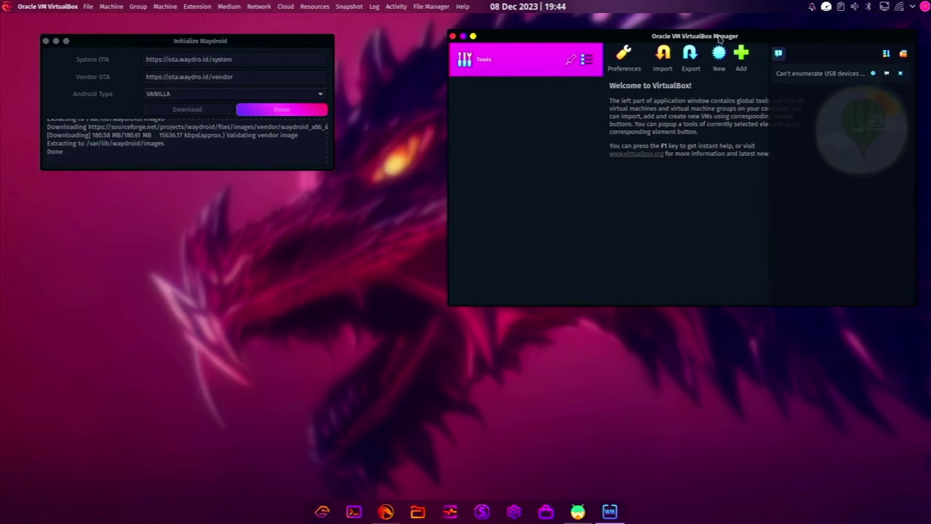
left_click_drag(718, 39, 727, 39)
Import Downloads/Whonix-Xfce-17.0.4.5.ova, accepting both the Gateway and Workstation license agreements
left_click(662, 65)
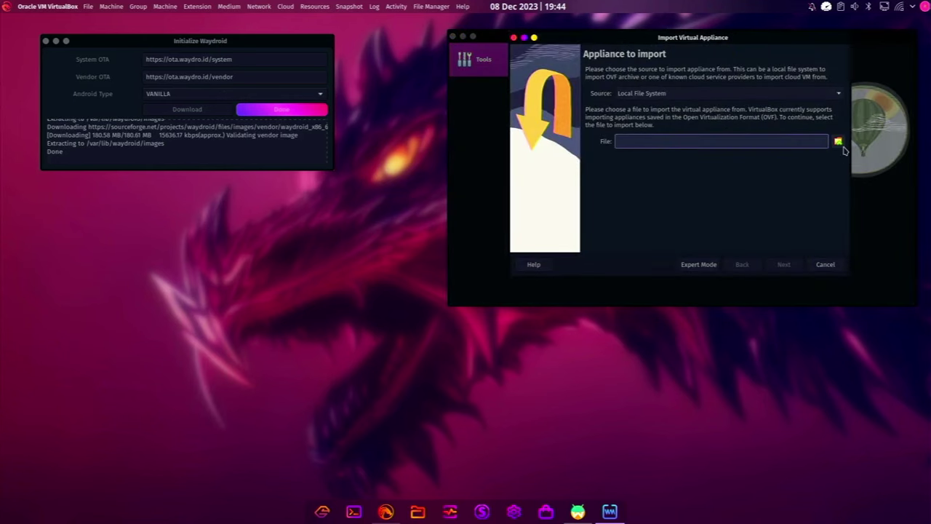
left_click(838, 143)
left_click(256, 155)
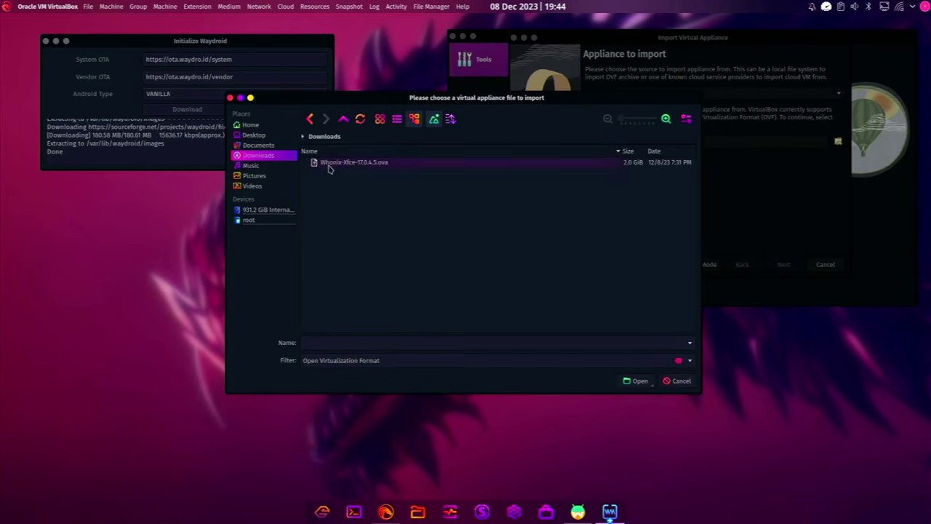
left_click(353, 162)
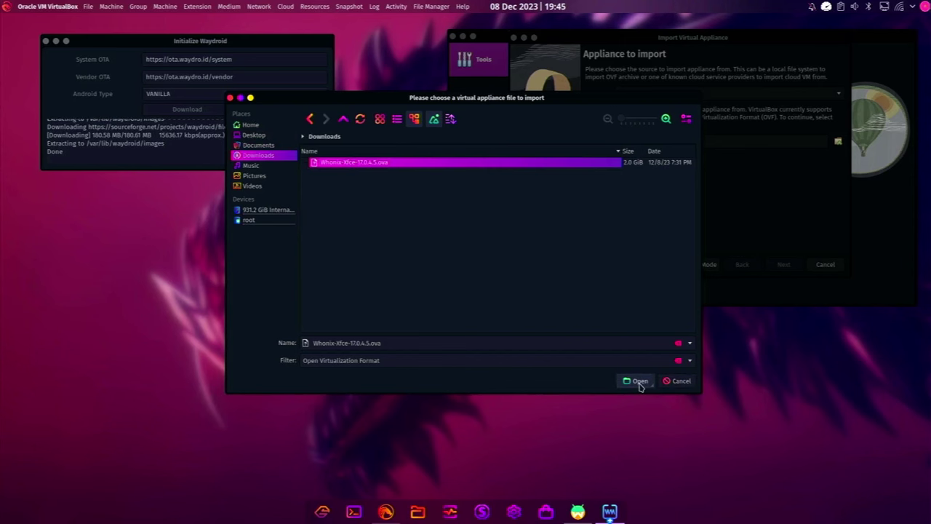
left_click(639, 381)
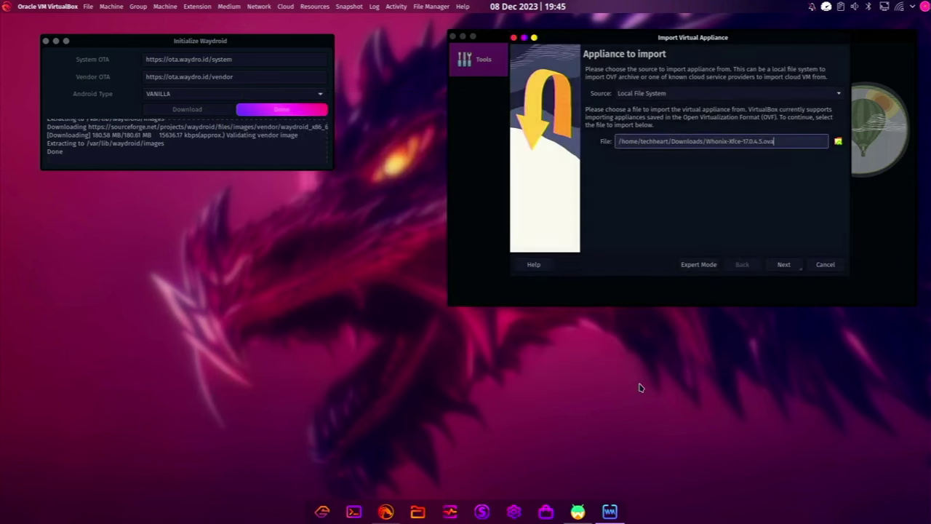
left_click(783, 265)
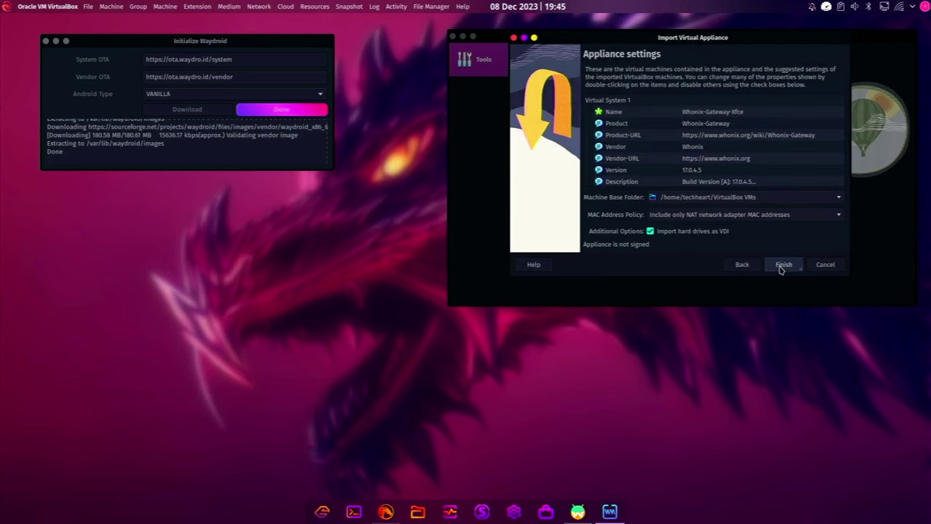
left_click(782, 266)
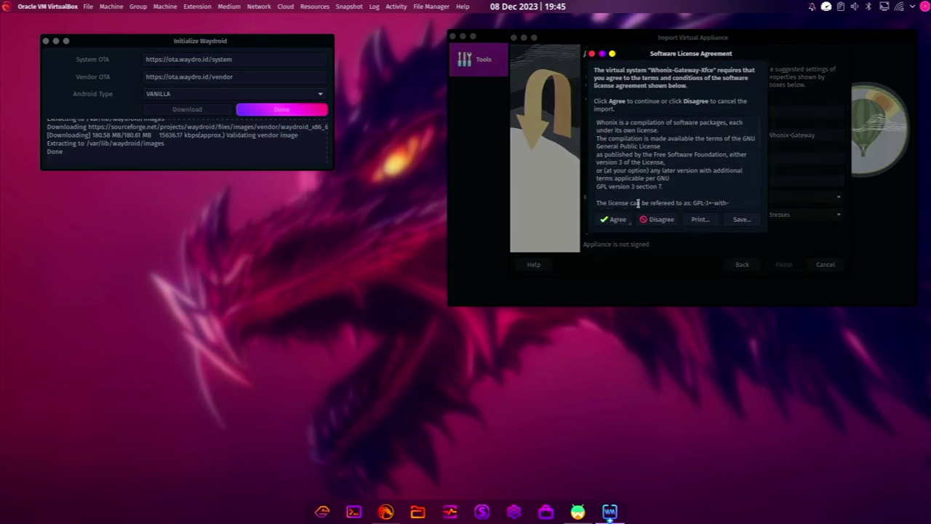
left_click(615, 224)
left_click(615, 224)
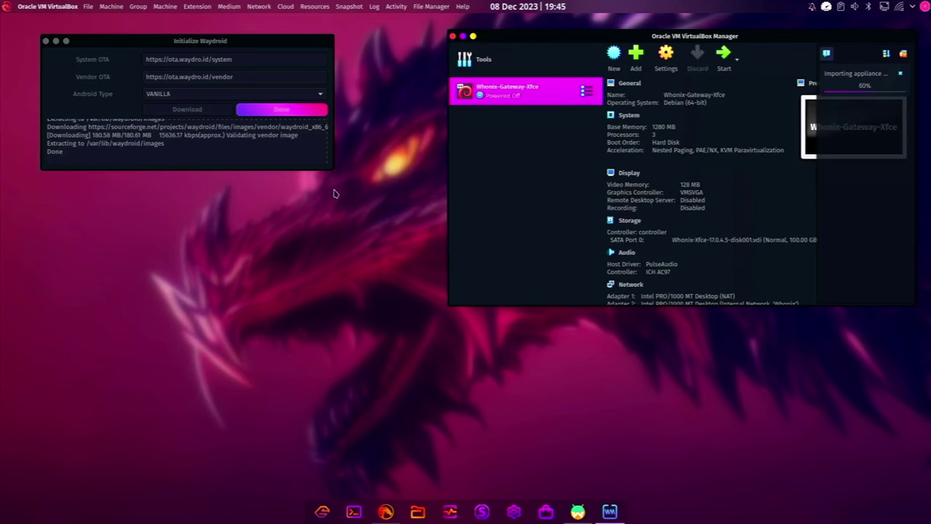
Close the finished Waydroid setup window and review the Whonix-Gateway-Xfce and Whonix-Workstation-Xfce machines
left_click(249, 45)
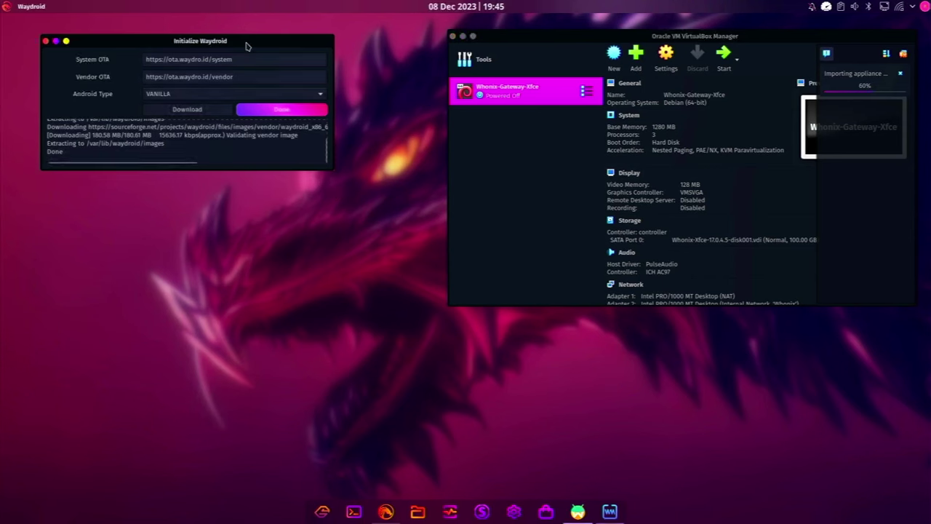
left_click(311, 113)
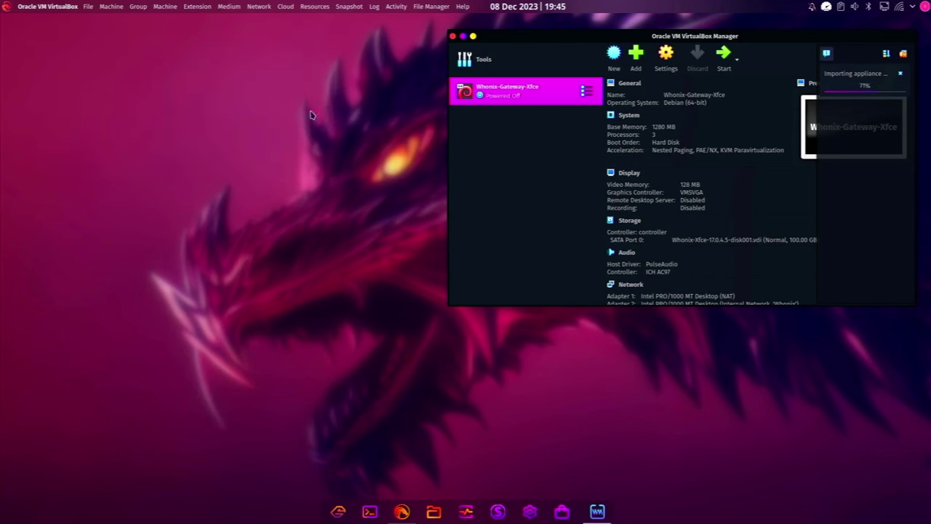
left_click(515, 95)
left_click(518, 120)
left_click(521, 99)
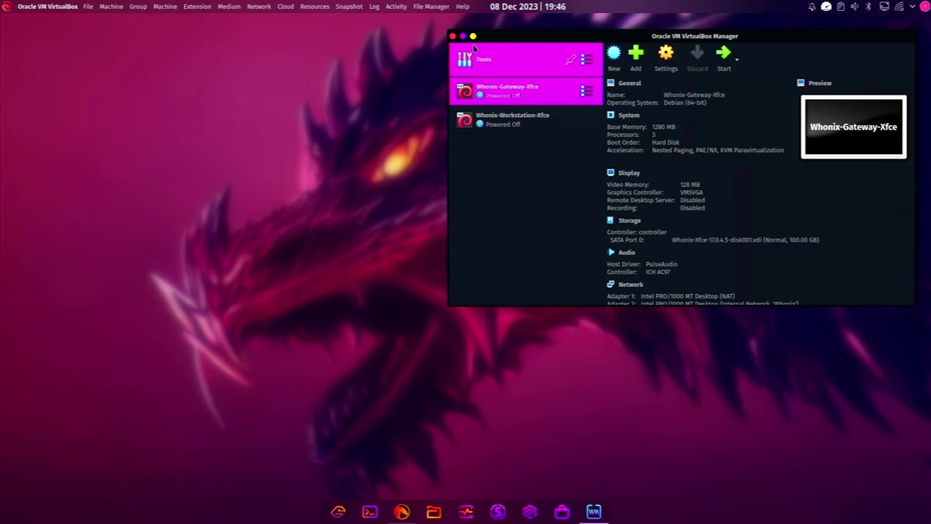
Close the VirtualBox Manager, then scroll through and close the Garuda Welcome window
left_click(452, 36)
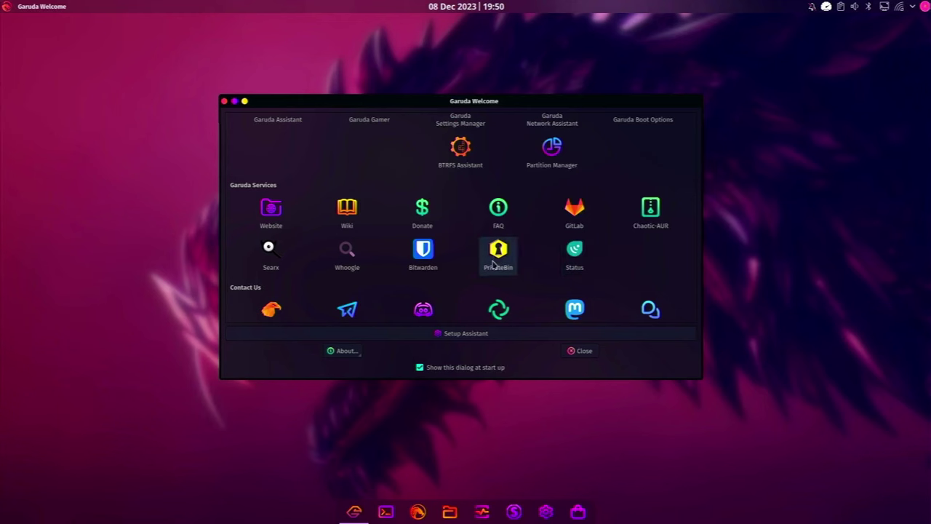
scroll(497, 251, "up", 5)
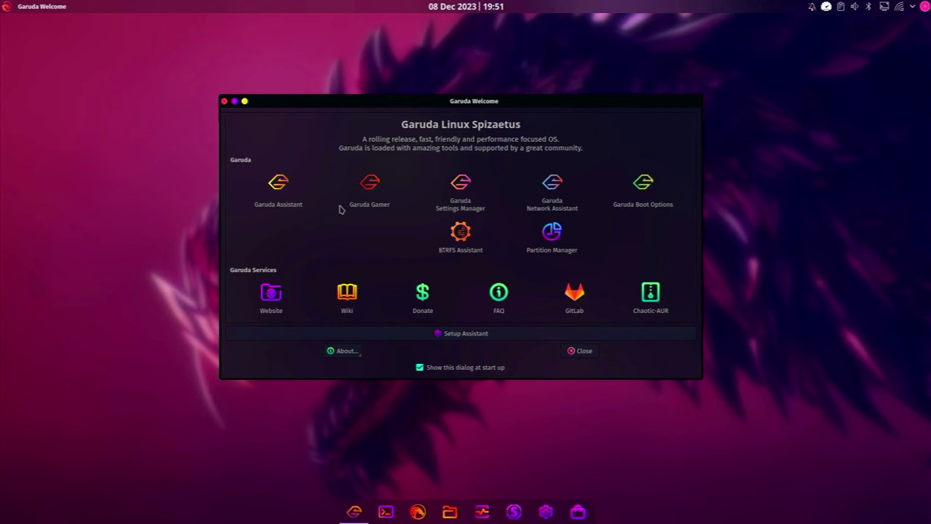
scroll(378, 247, "down", 5)
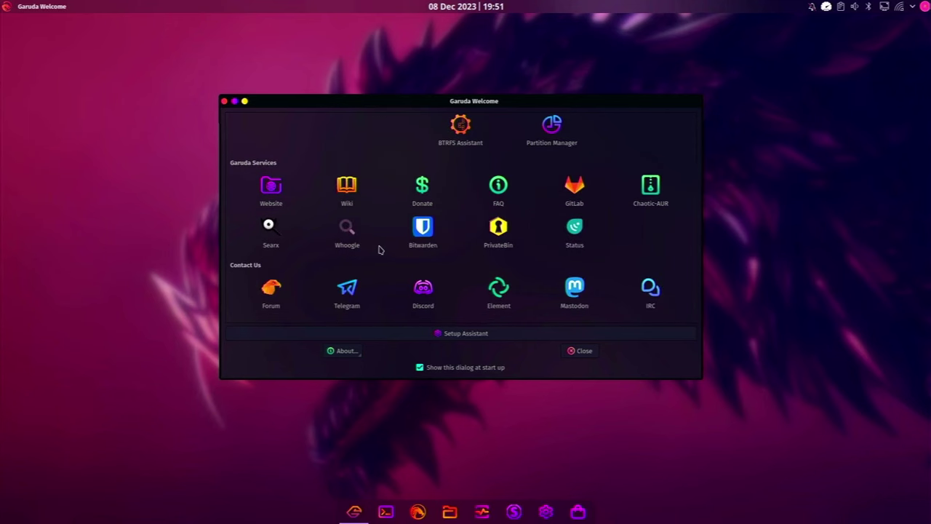
scroll(378, 250, "up", 5)
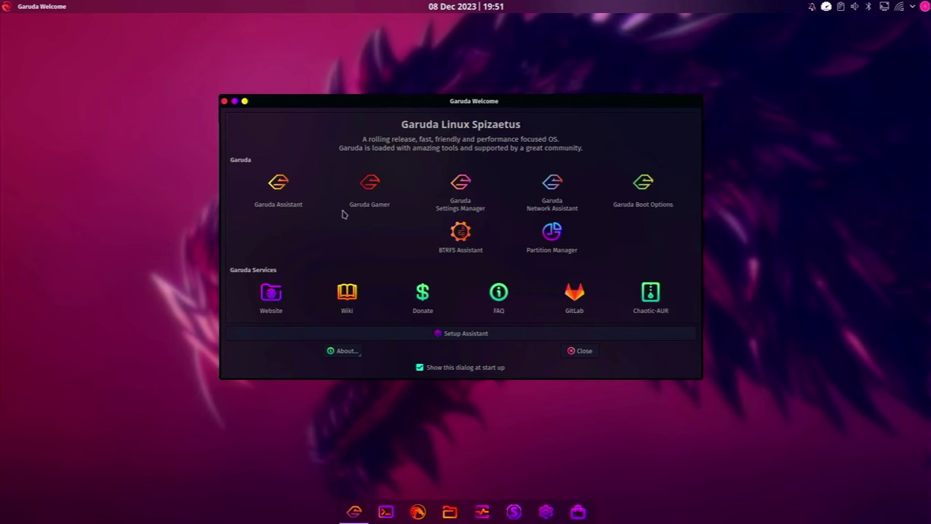
left_click(225, 102)
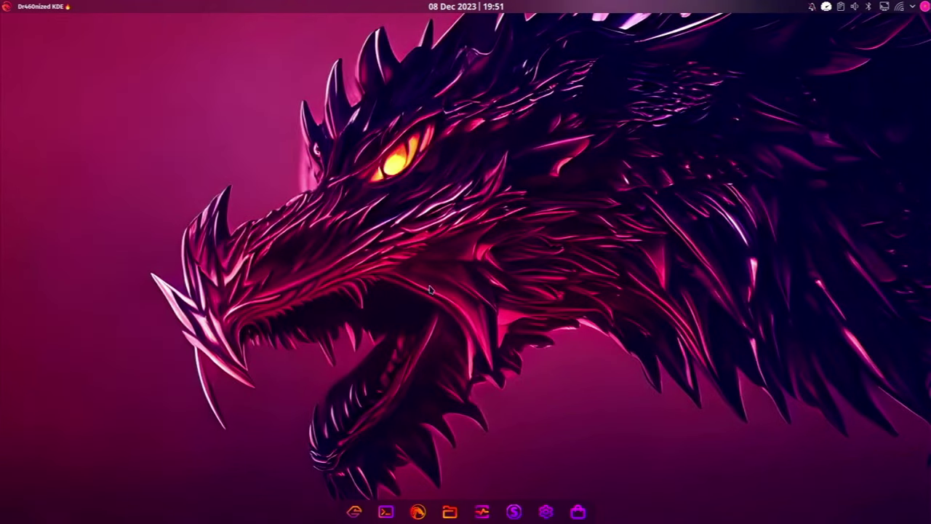
Apply the Totem wallpaper, a colourful dragon head on black, from the desktop's wallpaper settings
right_click(433, 221)
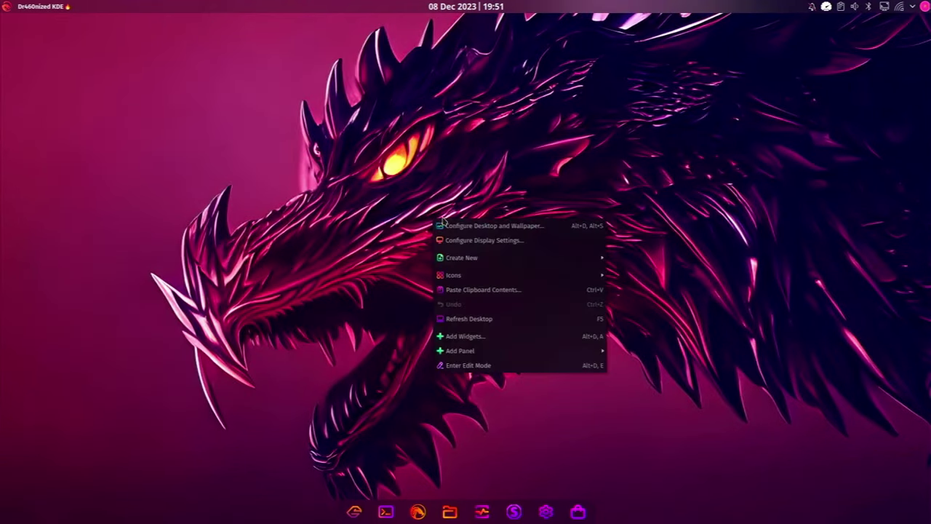
left_click(481, 227)
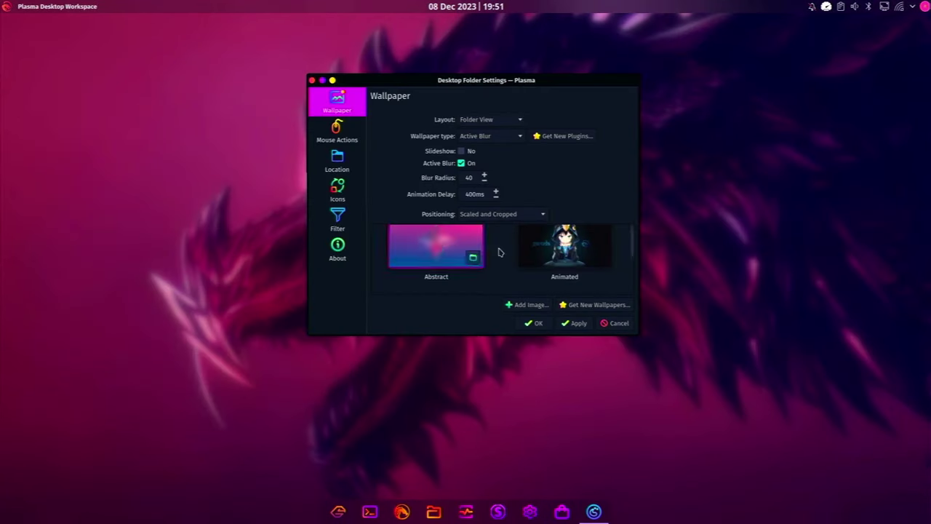
double_click(540, 85)
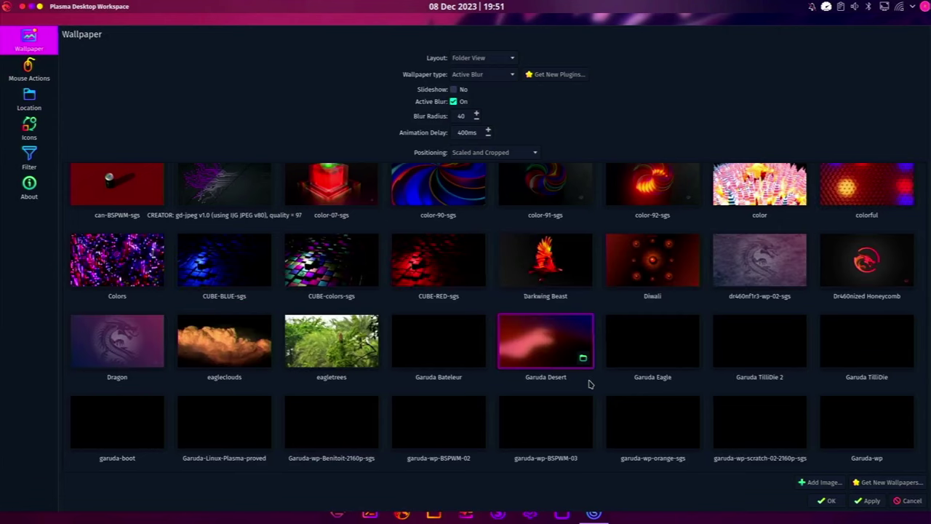
scroll(589, 384, "down", 2)
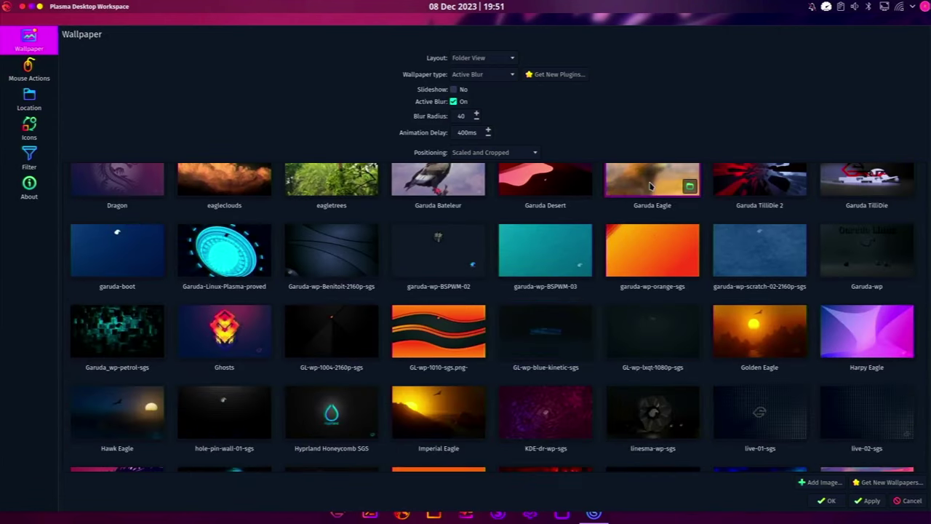
scroll(426, 295, "down", 3)
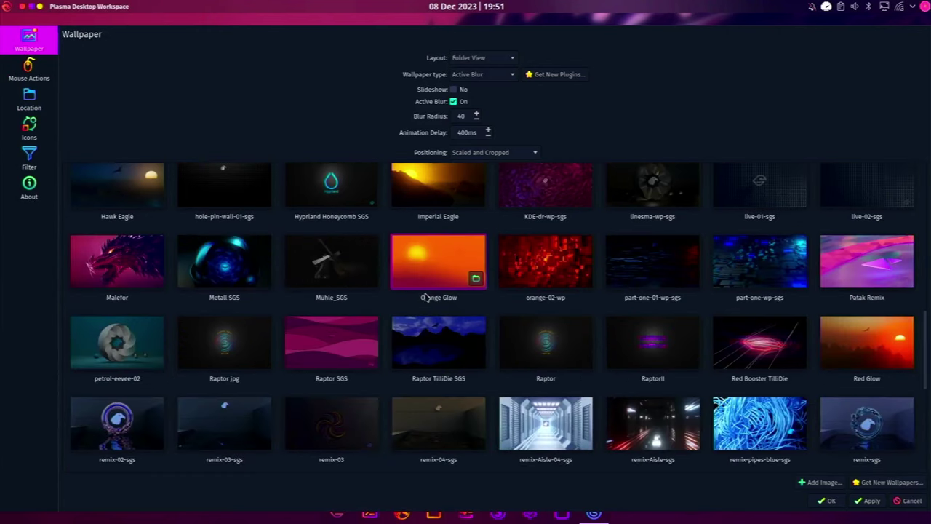
scroll(426, 296, "down", 4)
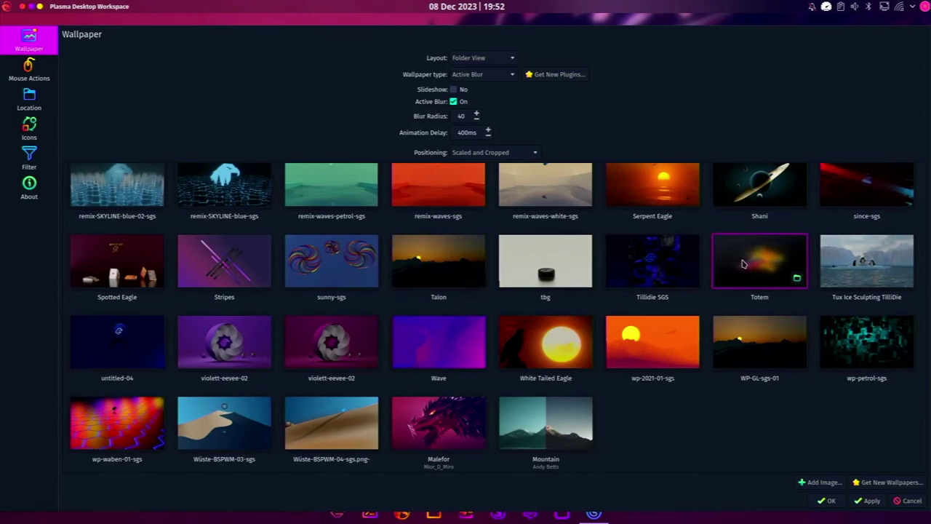
left_click(745, 261)
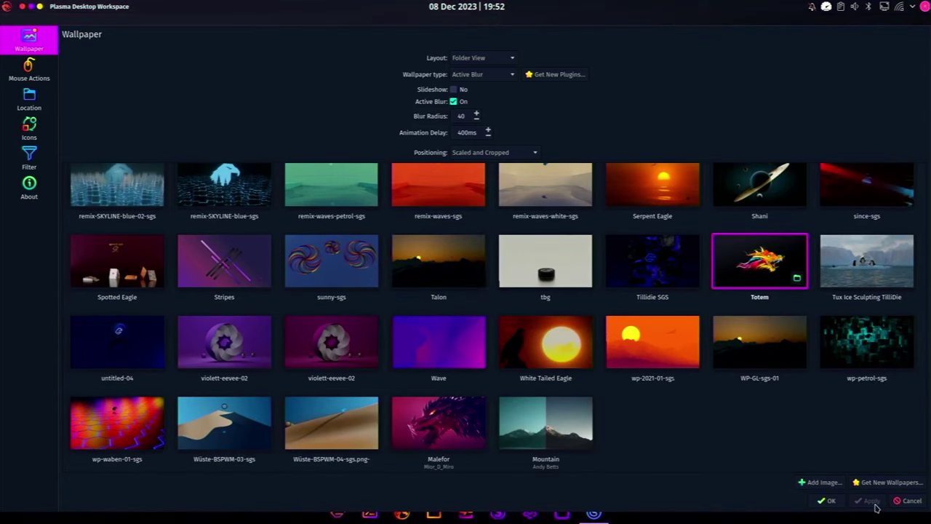
left_click(826, 501)
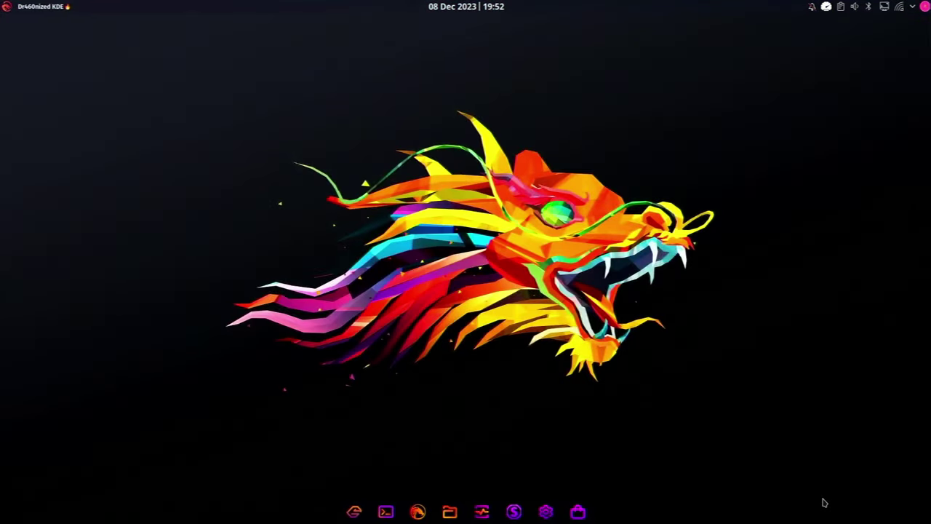